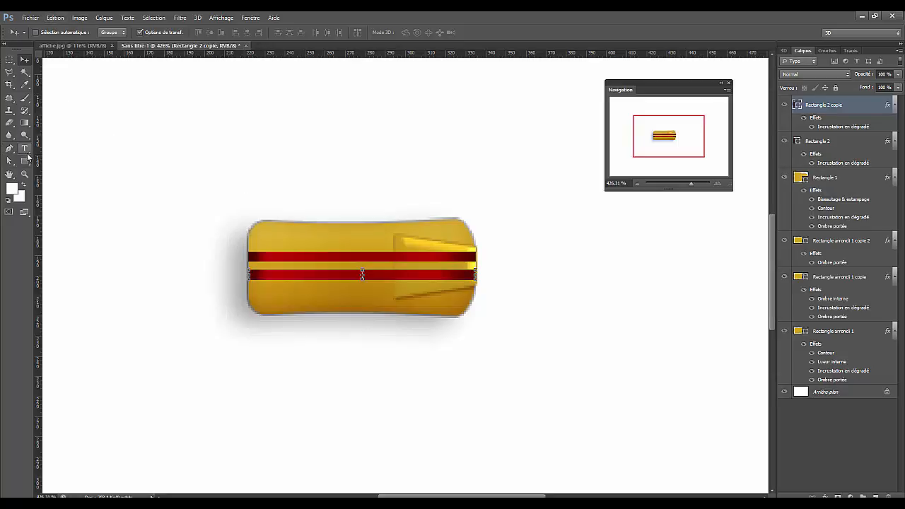
Deselect all layers and collapse the effects lists of every shape layer
left_click(24, 161)
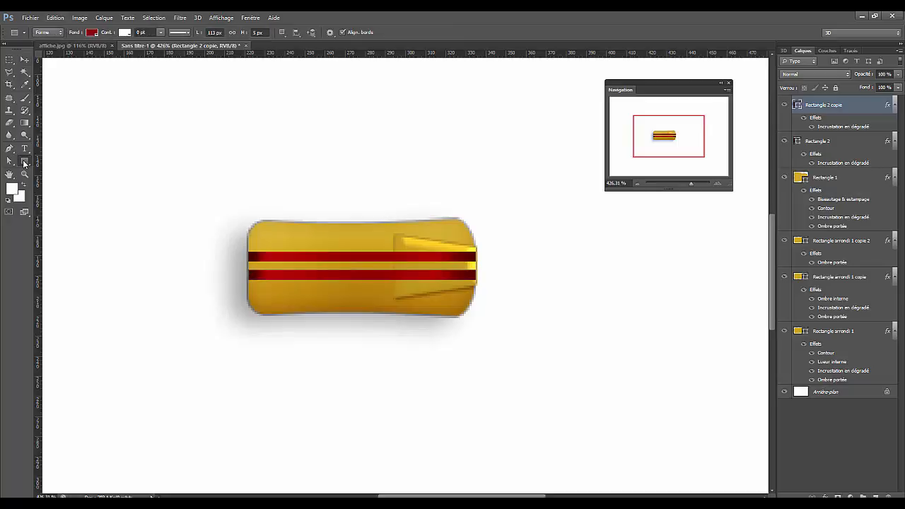
left_click(824, 433)
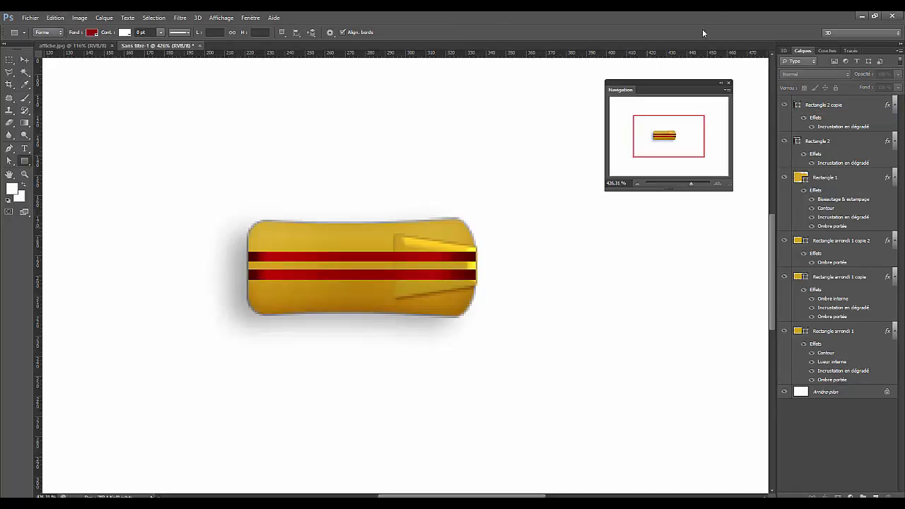
left_click(894, 105)
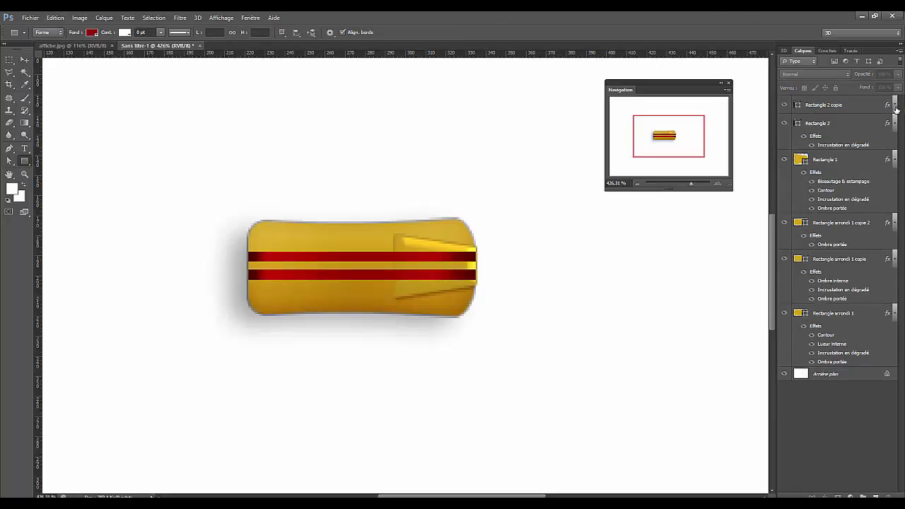
left_click(896, 123)
left_click(896, 141)
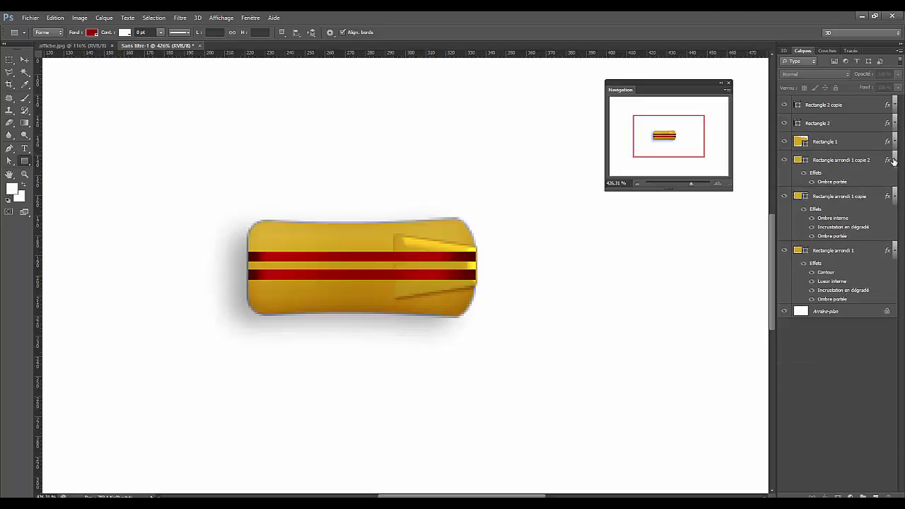
left_click(896, 160)
left_click(895, 178)
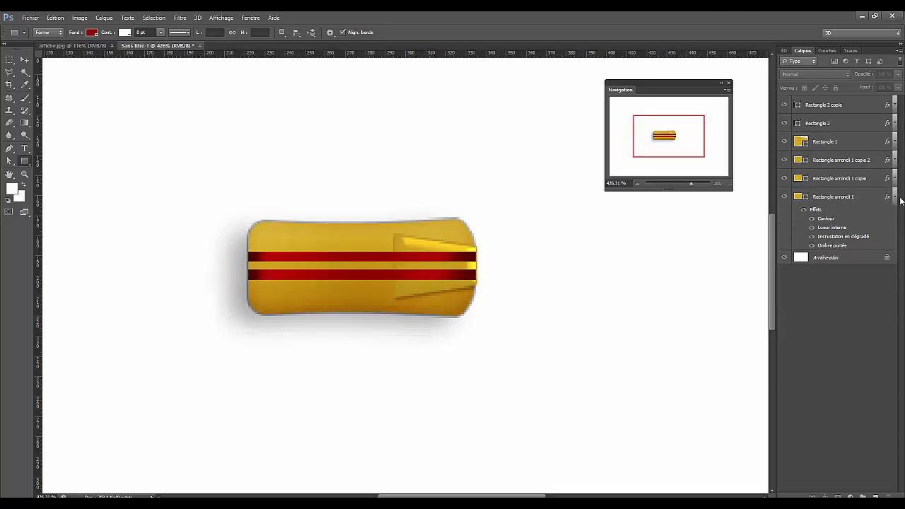
left_click(895, 197)
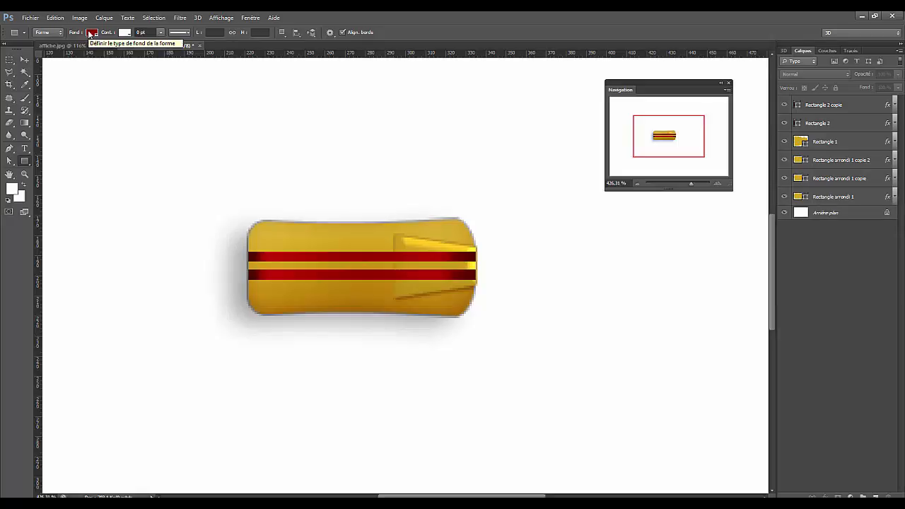
Set the Rectangle tool's fill colour to black (000000)
left_click(91, 33)
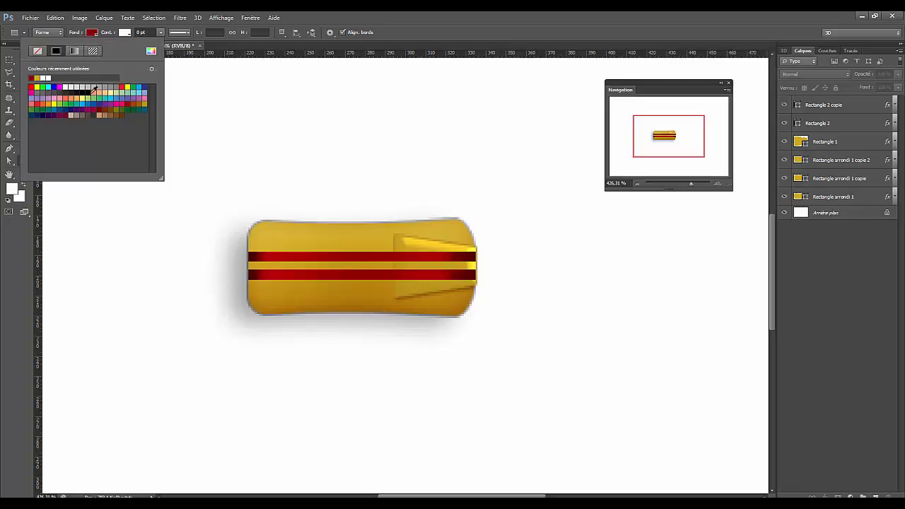
left_click(151, 51)
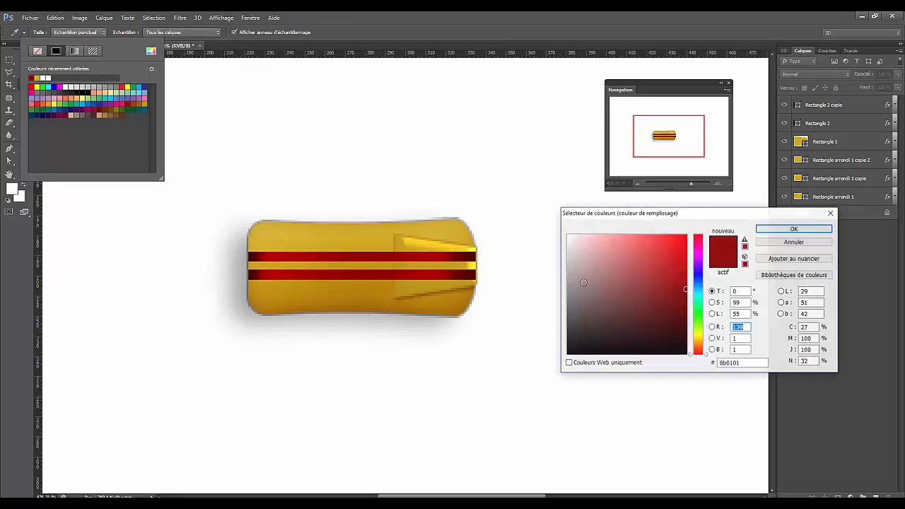
type("000000")
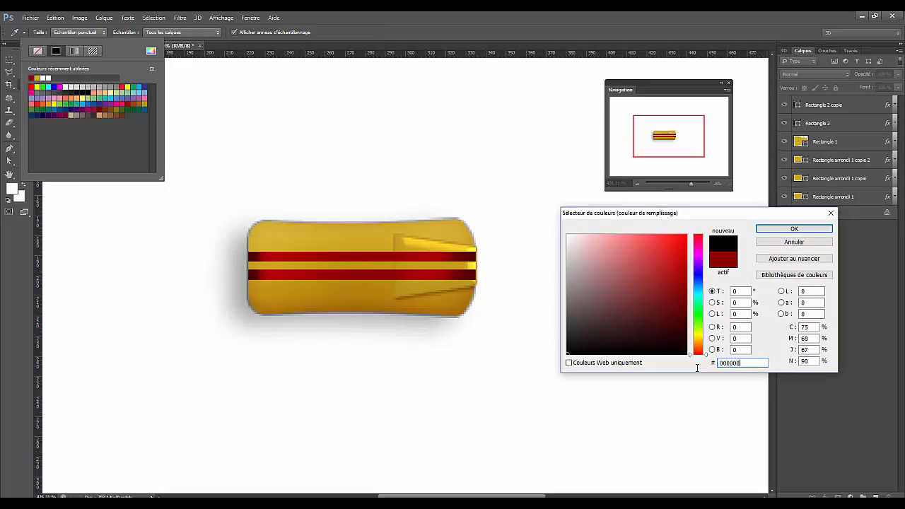
left_click(779, 228)
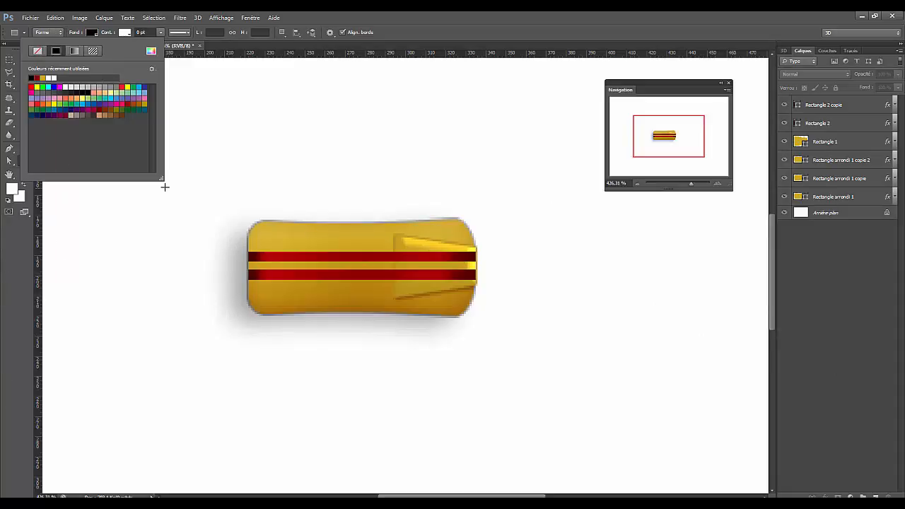
Create a black rectangle 18 px wide and 32 px high above the car body
left_click(271, 157)
left_click(429, 174)
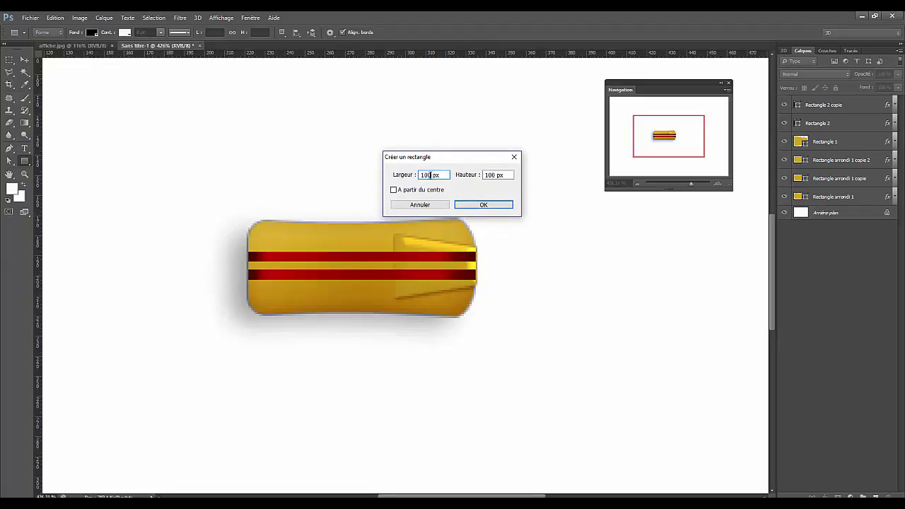
double_click(429, 175)
type("18")
left_click(493, 175)
double_click(490, 175)
type("32")
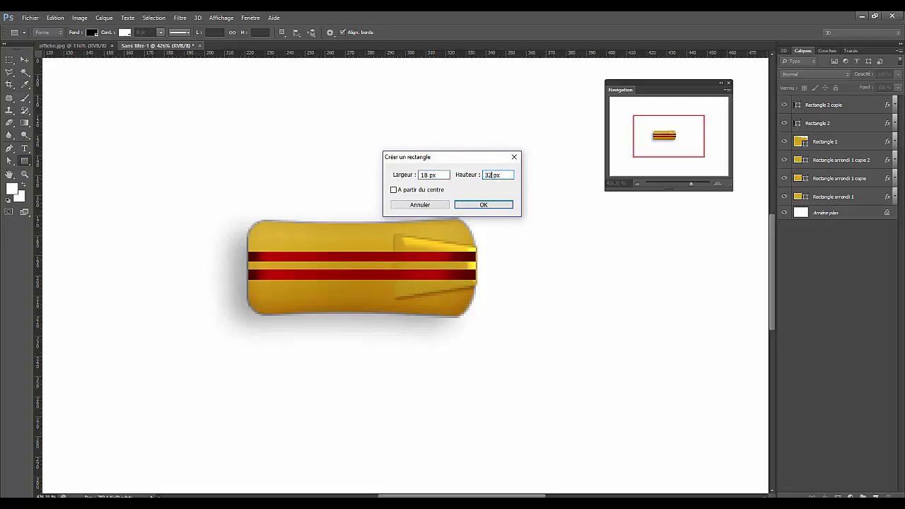
left_click(490, 206)
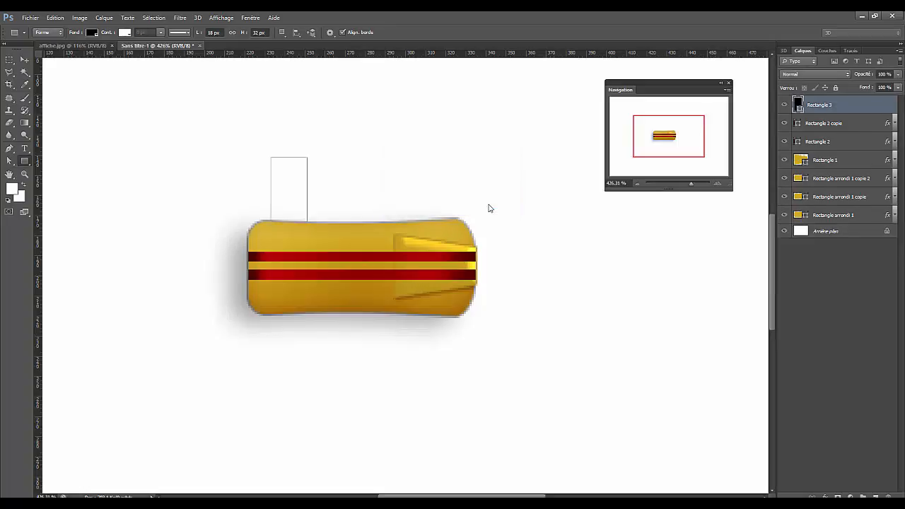
Move the black rectangle onto the car, across both red stripes and against the wide end of the hood shape
left_click(24, 59)
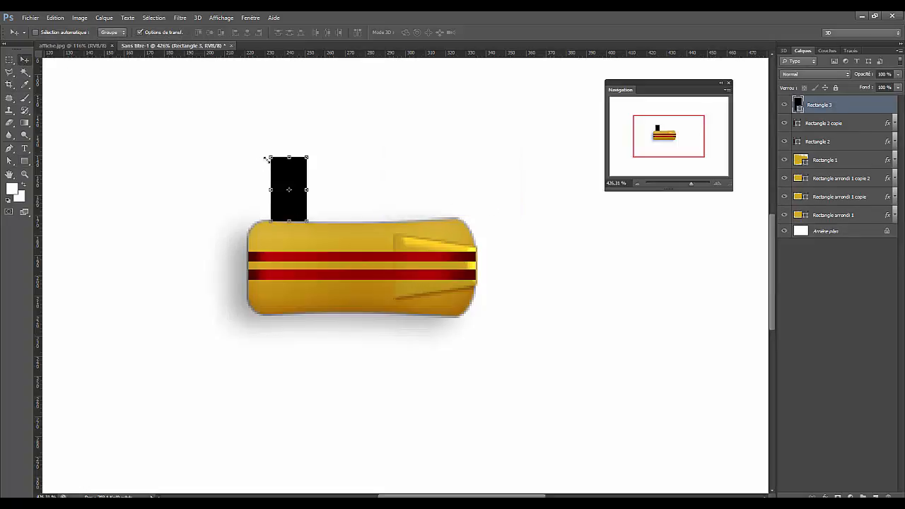
left_click_drag(290, 177, 378, 254)
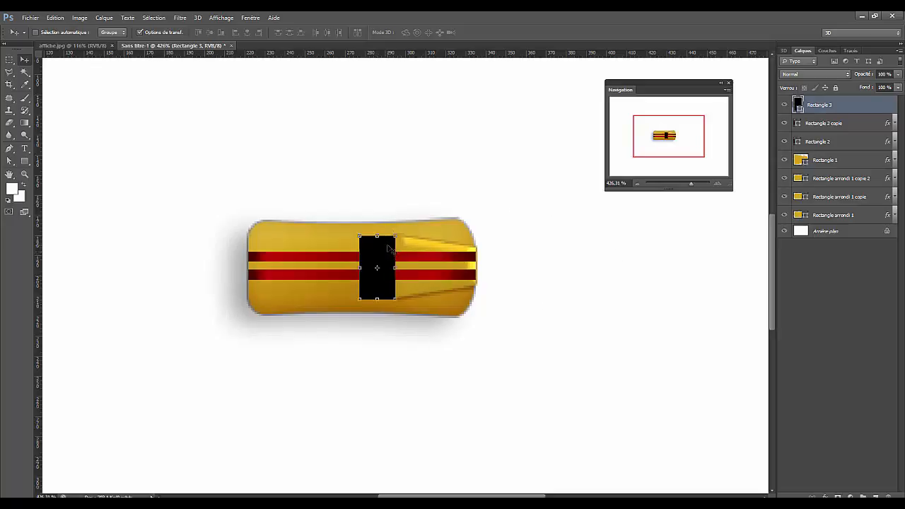
key("Up")
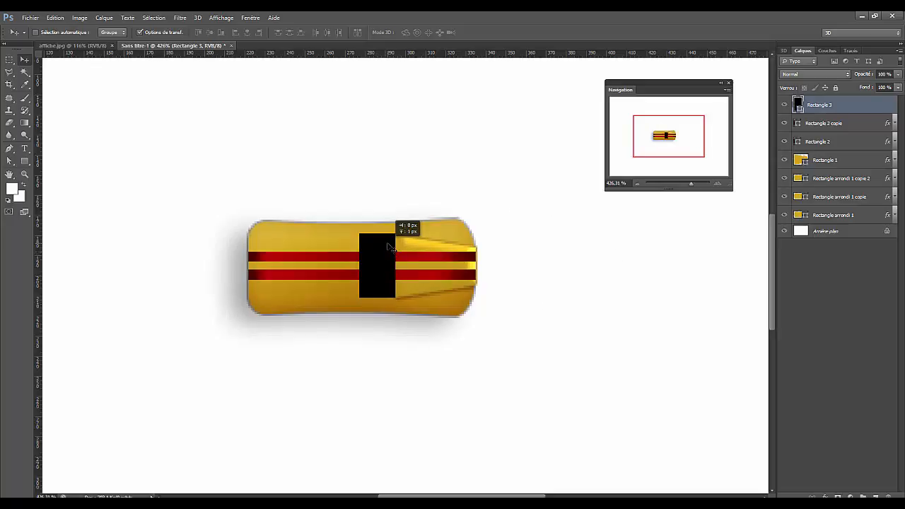
key("Right")
key("Right")
key("Right")
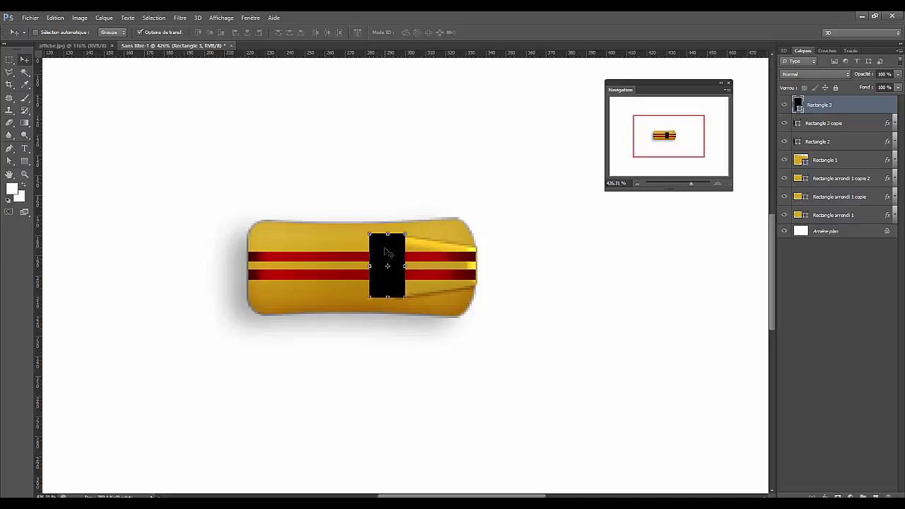
mouse_move(387, 252)
left_mouse_down()
mouse_move(367, 252)
mouse_move(376, 252)
left_mouse_up()
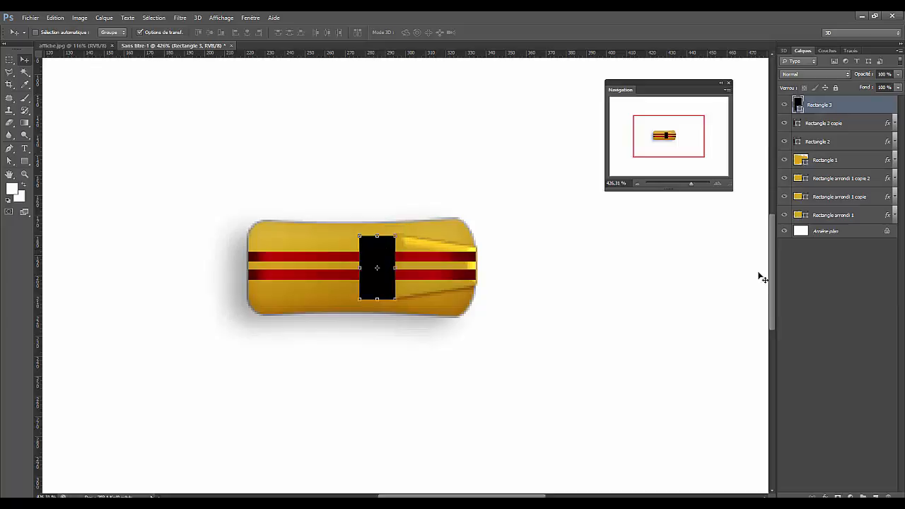
left_click(848, 321)
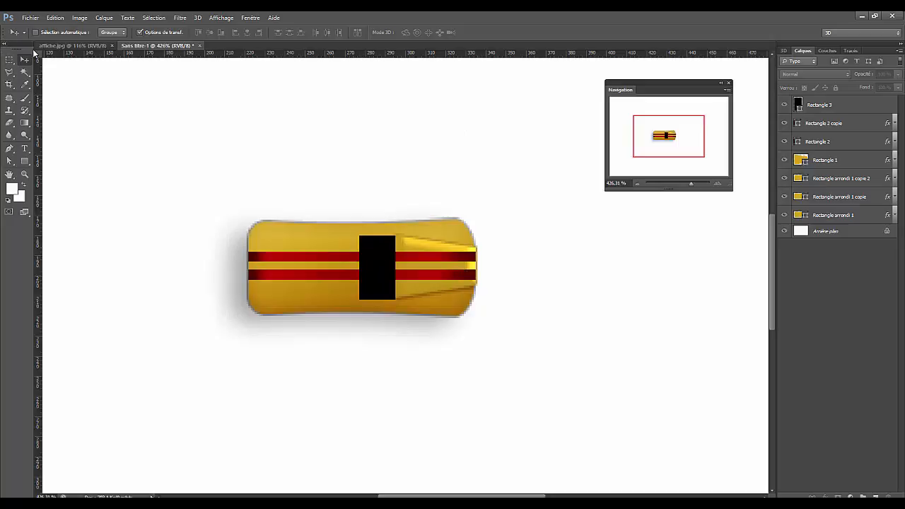
Apply an Arc warp to the black rectangle's path and change the warp orientation so it curves along its height
left_click(54, 18)
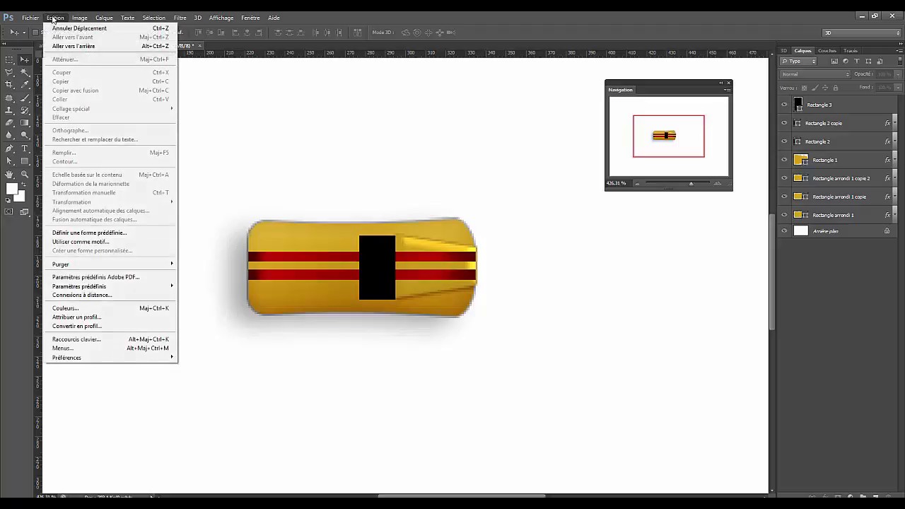
left_click(858, 111)
left_click(55, 17)
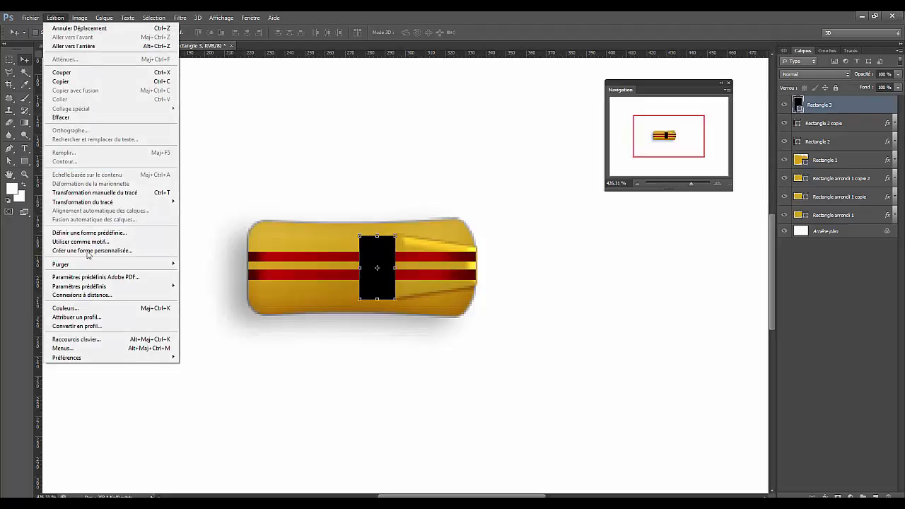
mouse_move(169, 203)
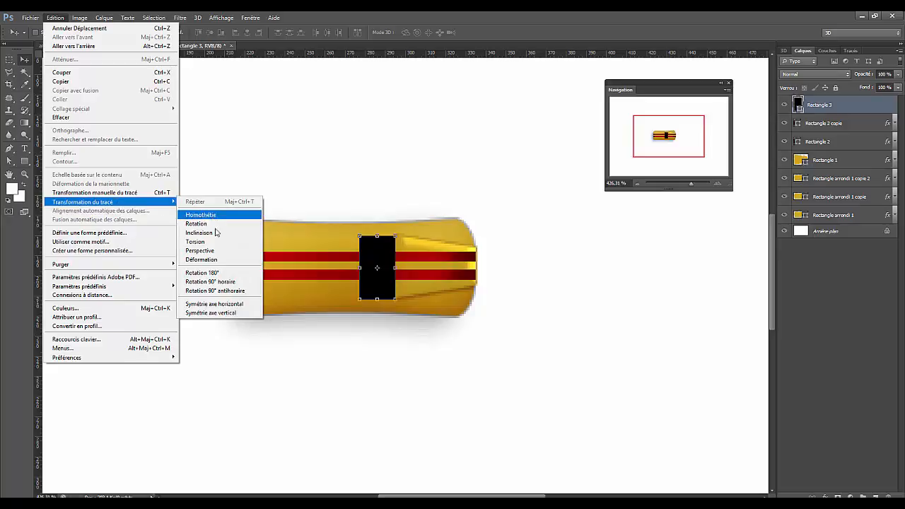
left_click(202, 260)
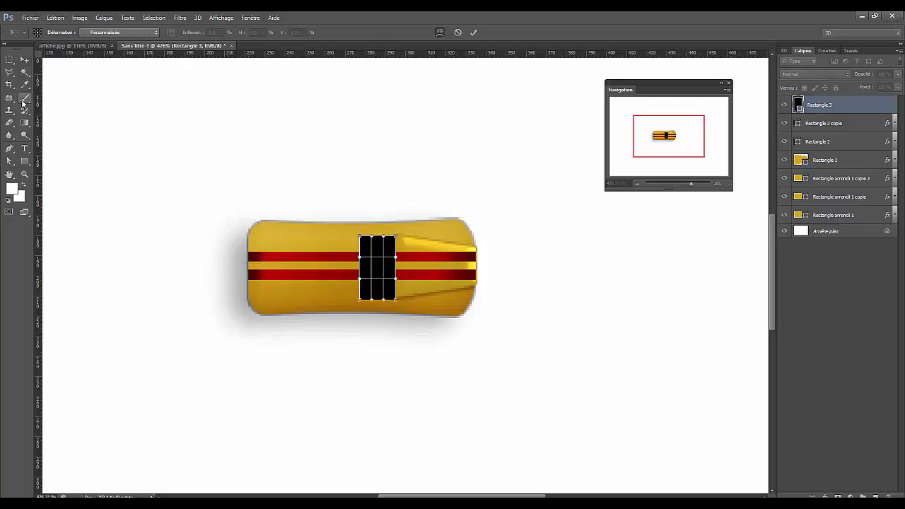
left_click(157, 32)
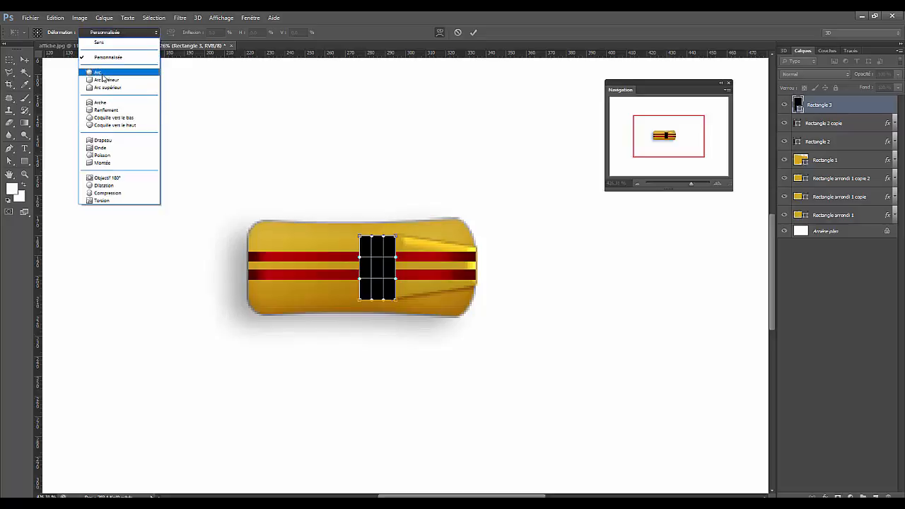
key("Escape")
key("Down")
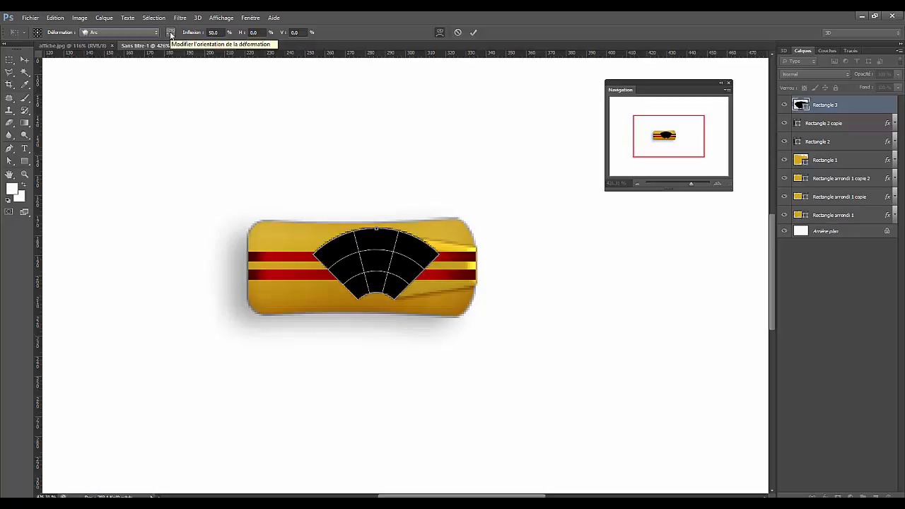
left_click(171, 33)
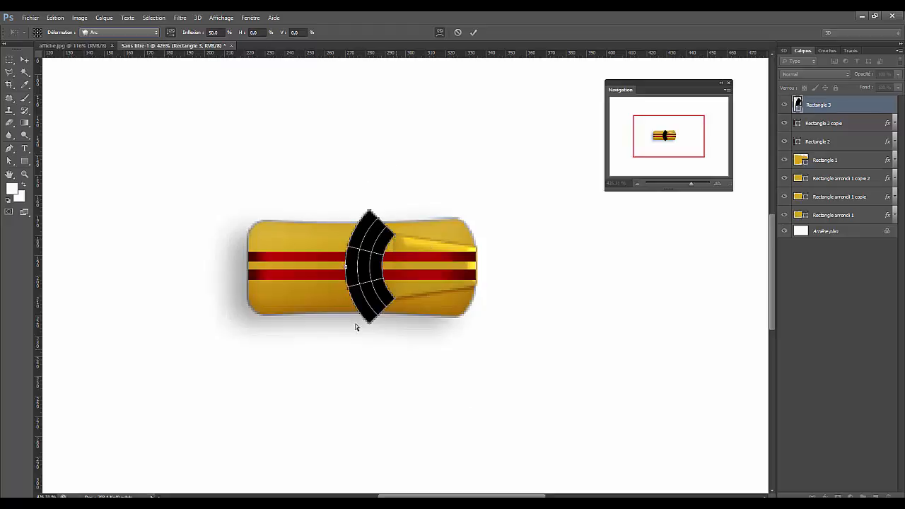
Set the arc warp's bend to -15% and apply the transformation to the black rectangle
left_click(217, 33)
double_click(219, 32)
type("0")
key("Return")
type("5")
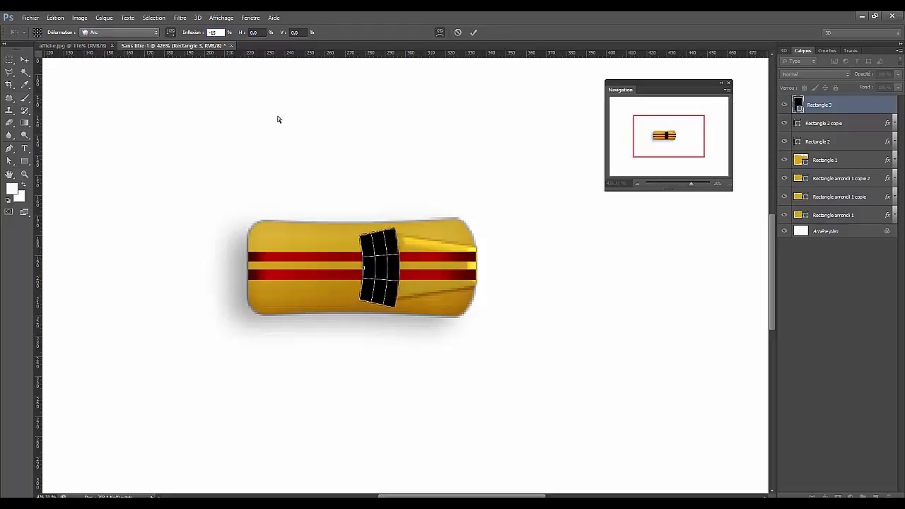
left_click(473, 33)
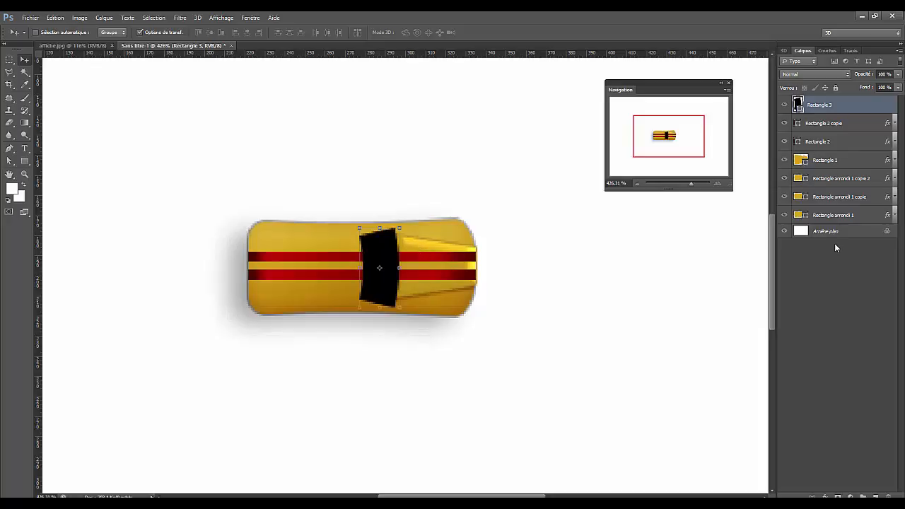
Move the two wide-end corner points of the Rectangle 1 hood shape outward to meet the black windshield's corners
left_click(784, 163)
left_click(784, 164)
left_click(829, 162)
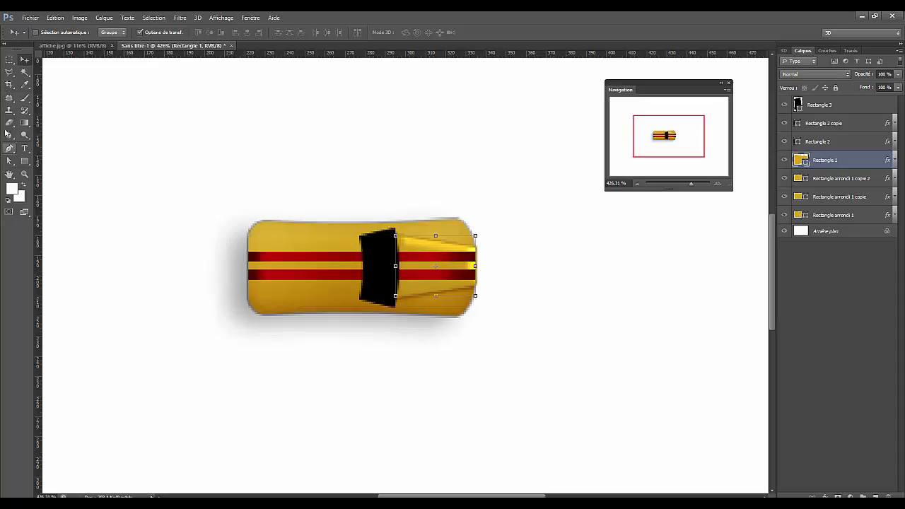
left_click(10, 163)
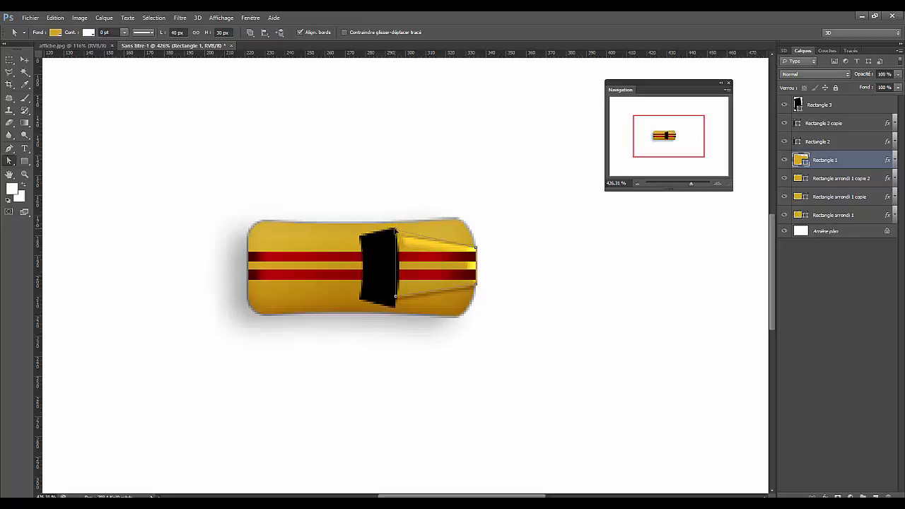
left_click_drag(395, 230, 395, 228)
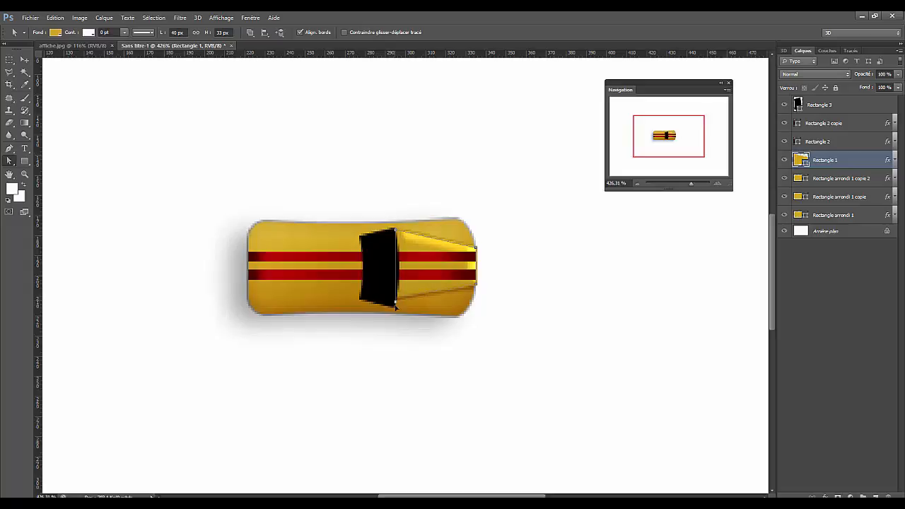
left_click_drag(396, 309, 395, 312)
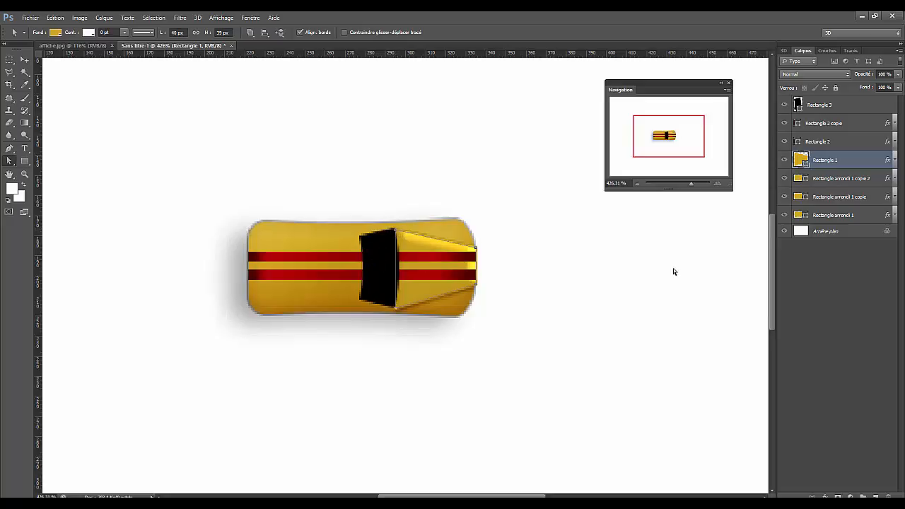
left_click(812, 321)
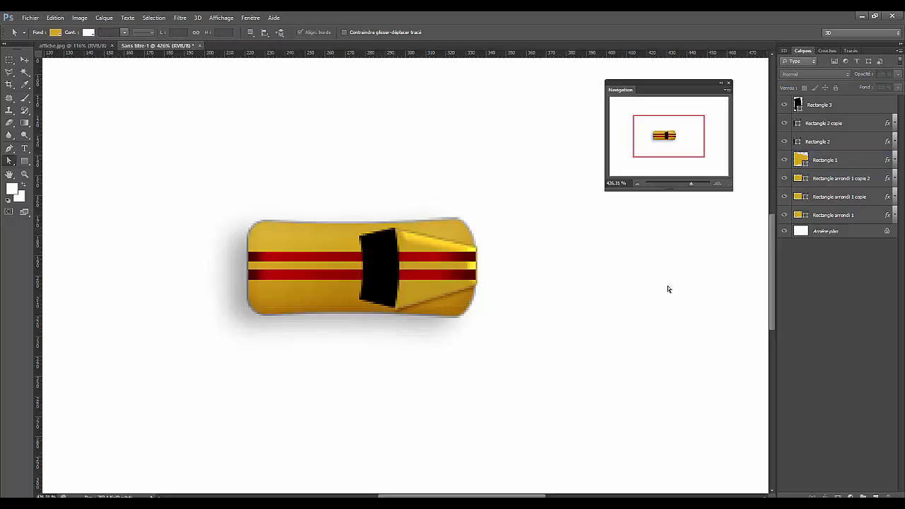
Select the Rectangle 3 layer that holds the black windshield
left_click(839, 106)
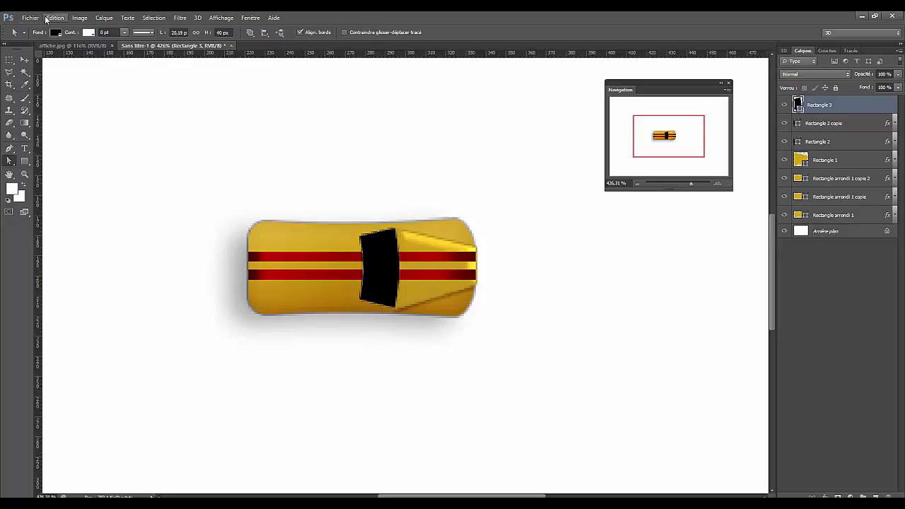
left_click(104, 19)
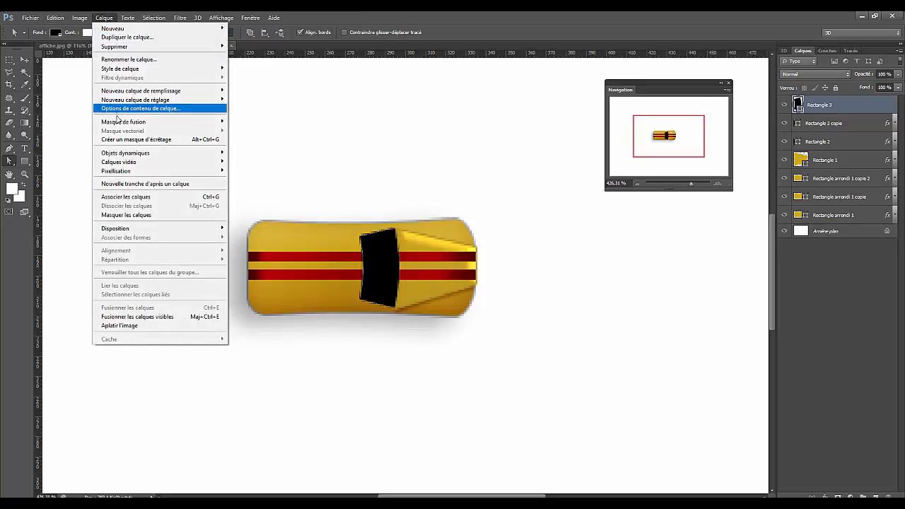
mouse_move(106, 71)
left_click(270, 68)
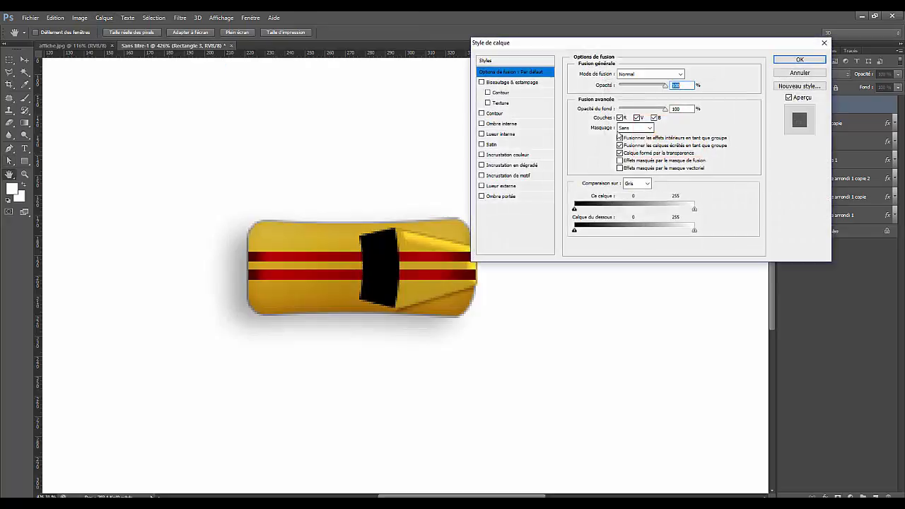
left_click(483, 114)
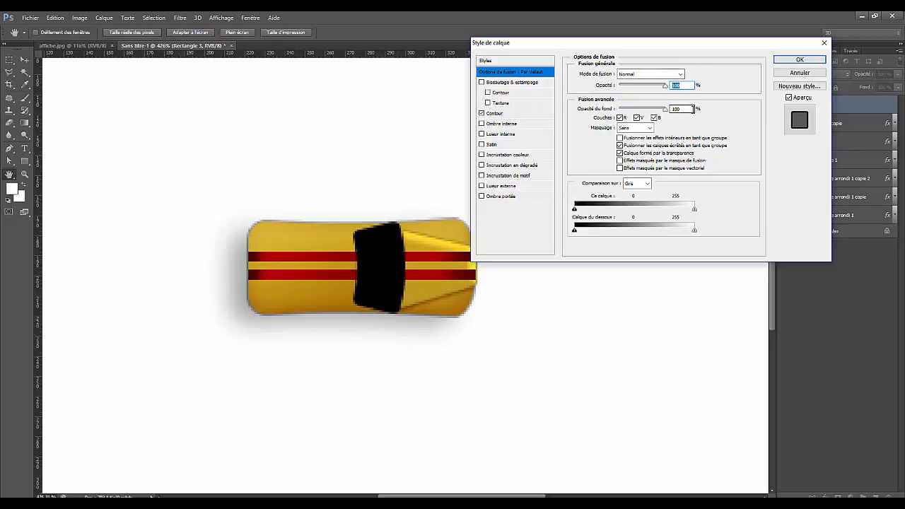
type("1")
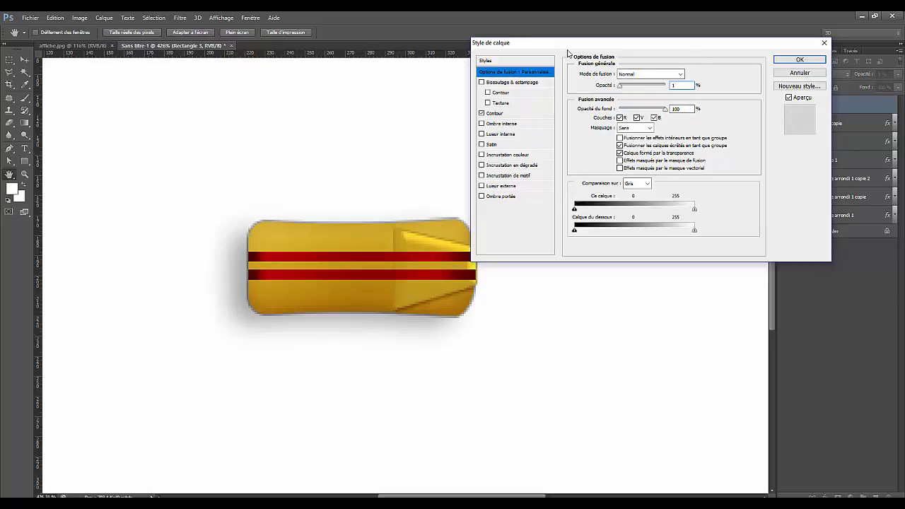
left_click(792, 75)
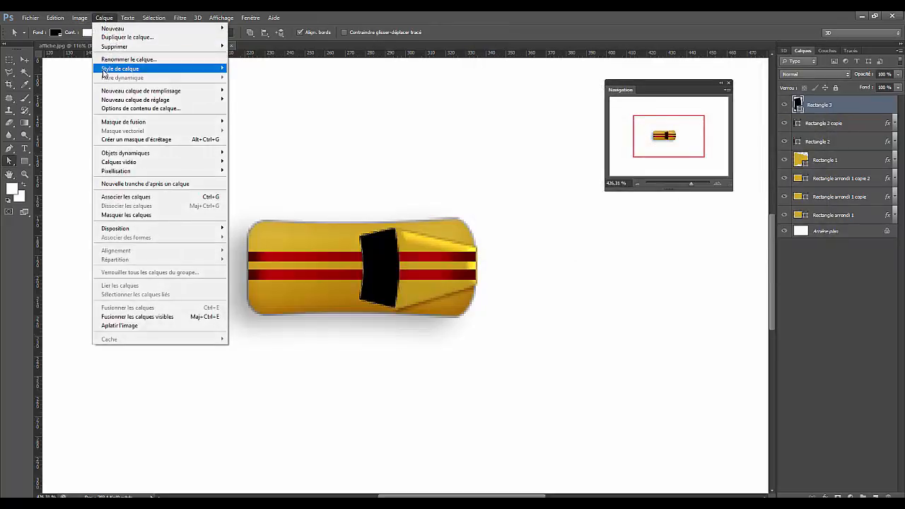
Add a Stroke layer style to the Rectangle 3 windshield and set its size to 1 px
left_click(282, 66)
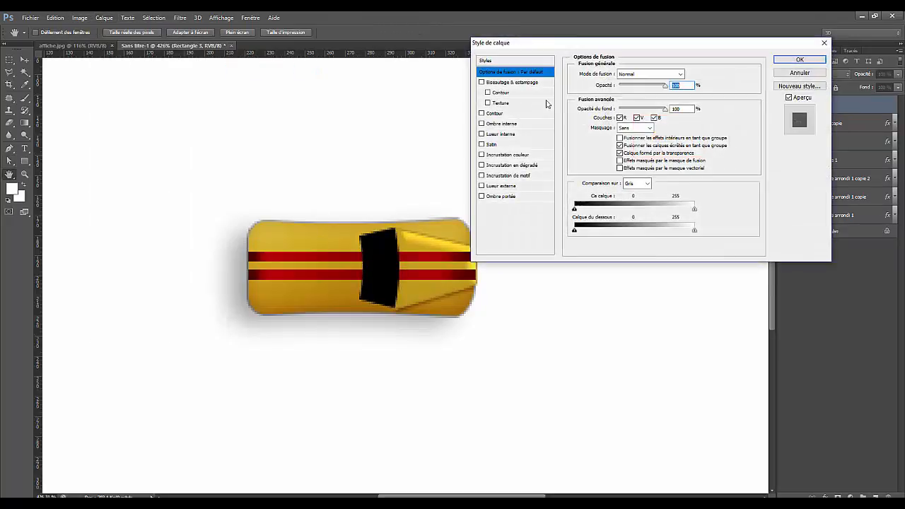
left_click(482, 113)
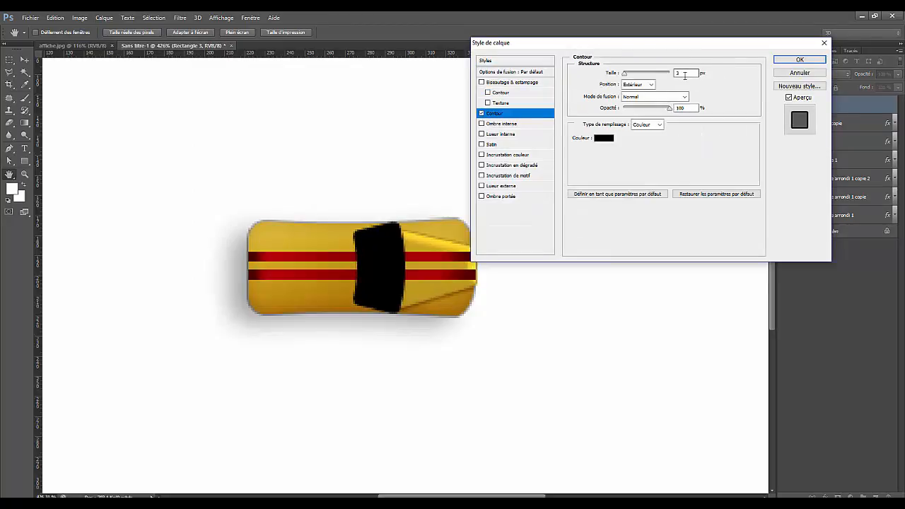
double_click(672, 72)
type("1")
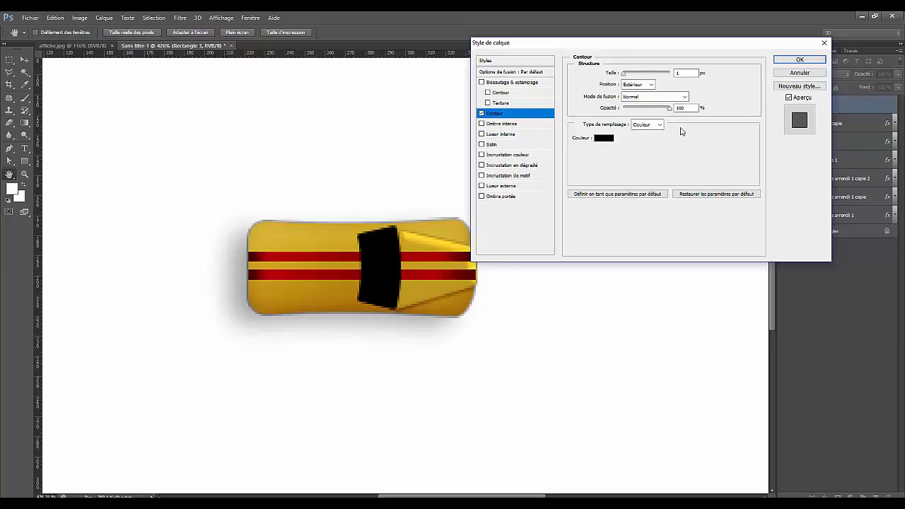
key("Tab")
Set the windshield's stroke color to #131313
left_click(603, 138)
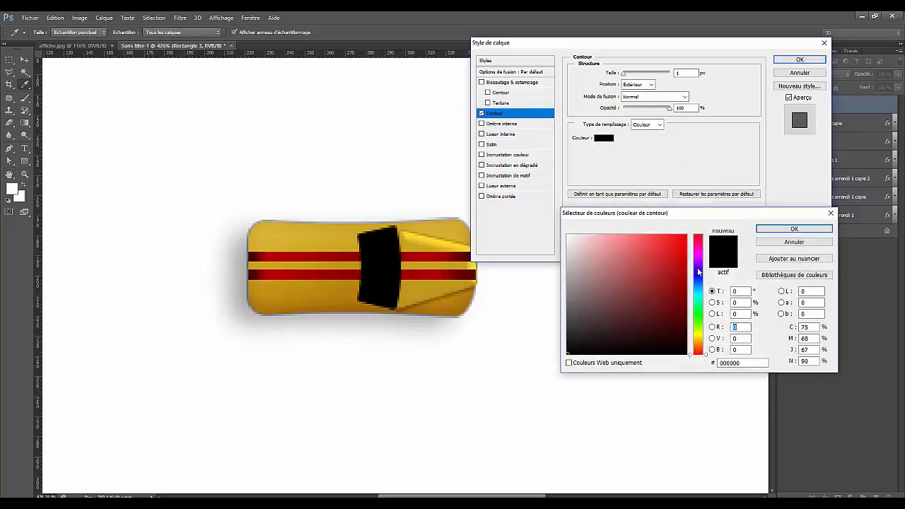
left_click_drag(762, 363, 687, 362)
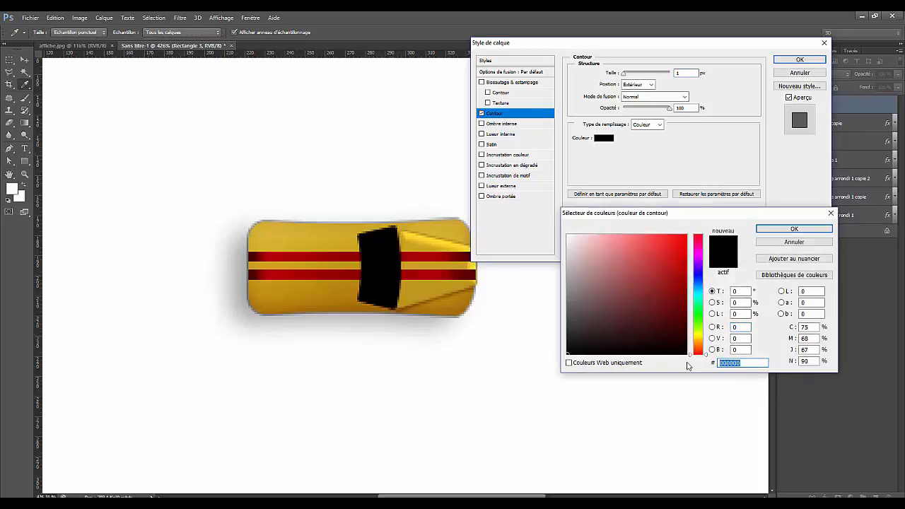
type("1313")
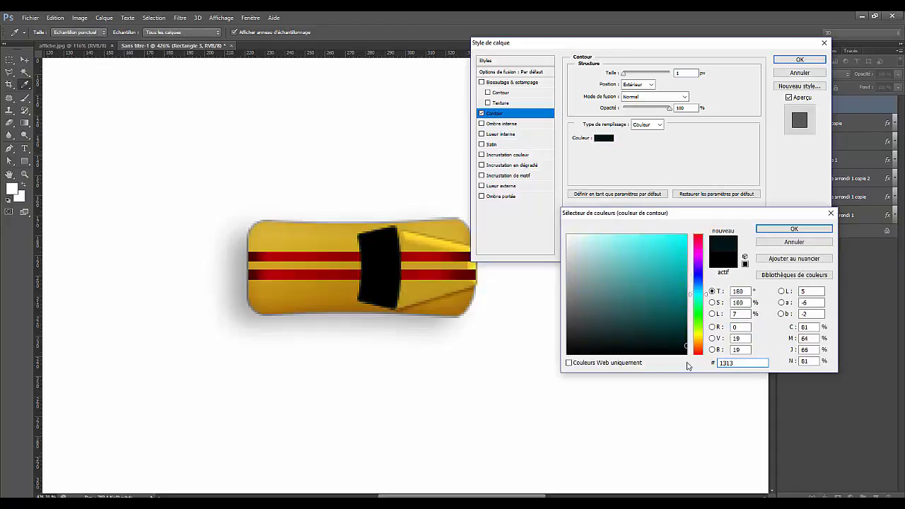
type("13")
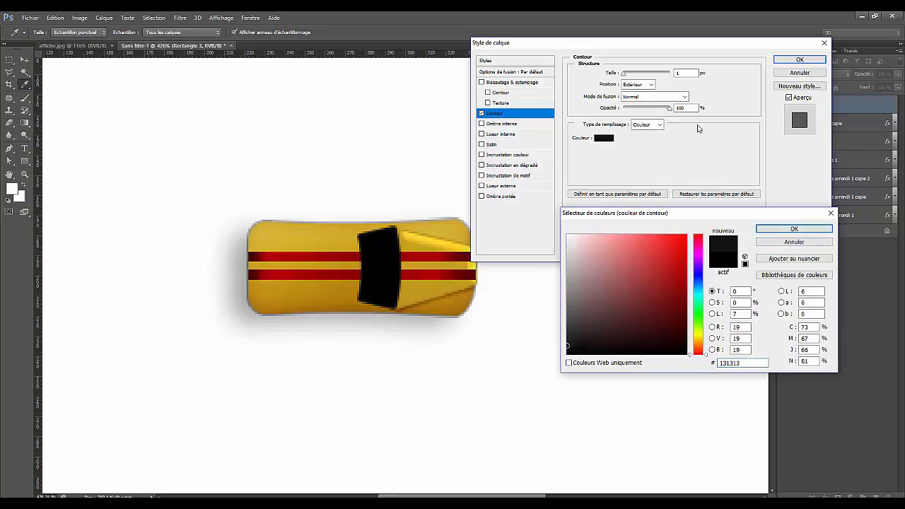
left_click(776, 232)
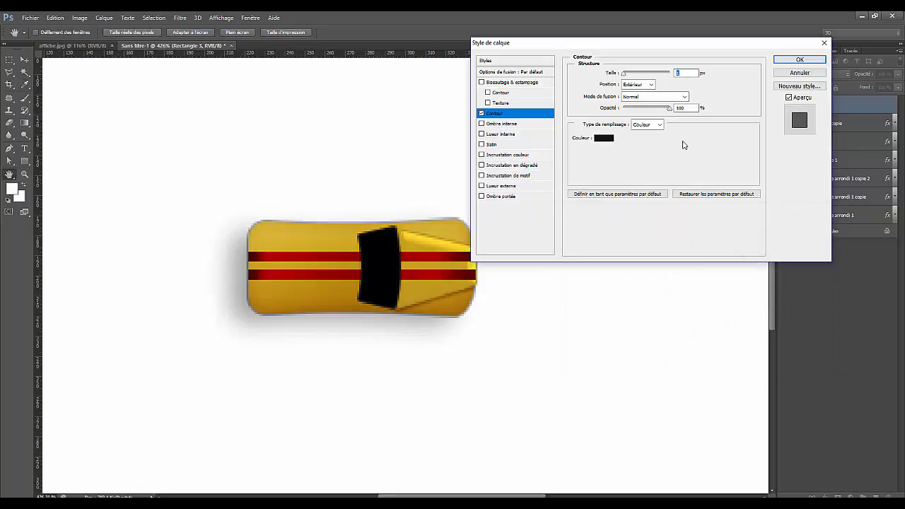
Add a Gradient Overlay to the windshield and set the gradient angle to 180°
left_click(481, 165)
left_click(499, 165)
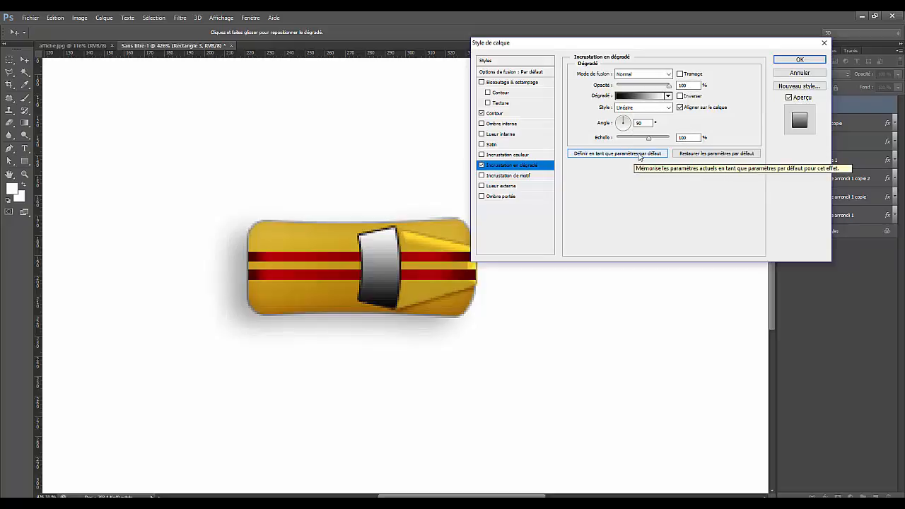
double_click(639, 123)
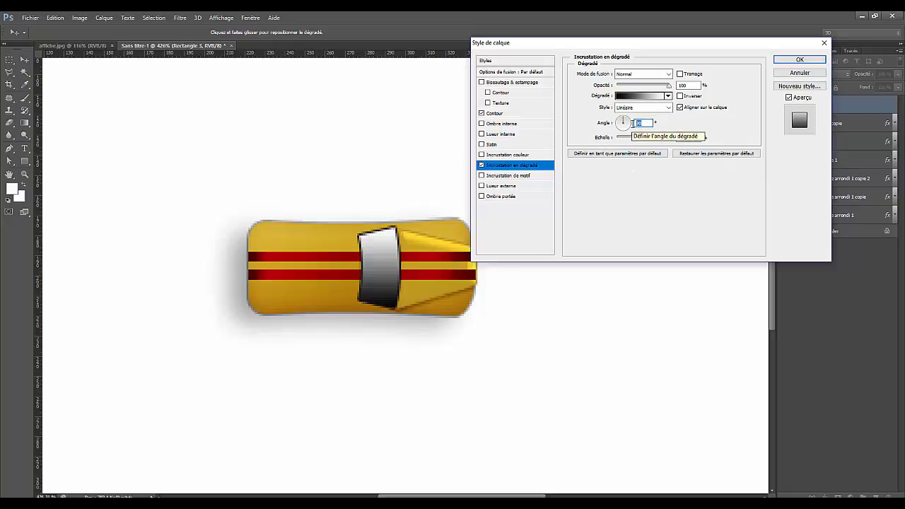
type("180")
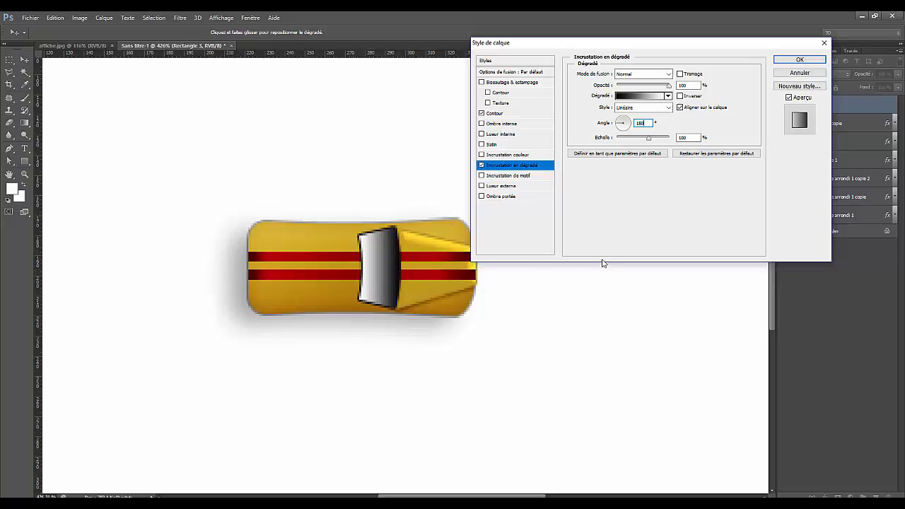
Change the black color stop at the start of the windshield's overlay gradient to #353535
left_click(633, 96)
left_click(100, 226)
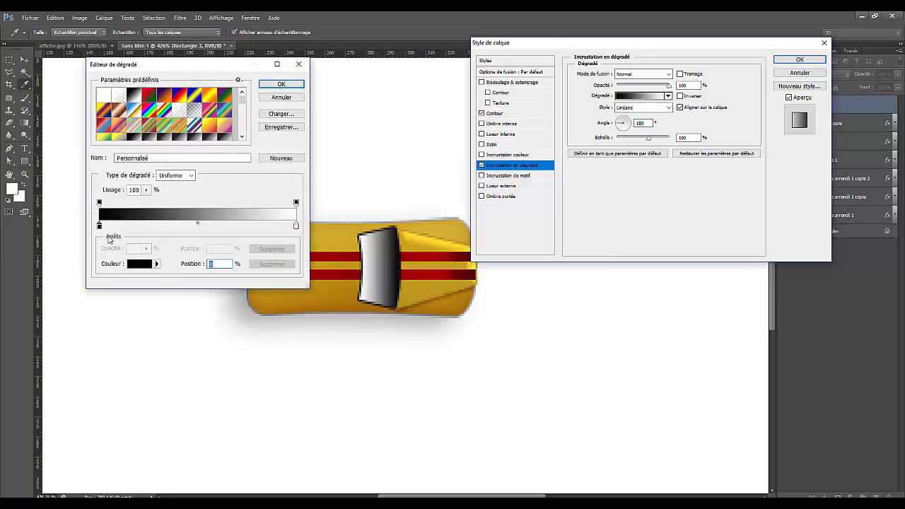
left_click(138, 266)
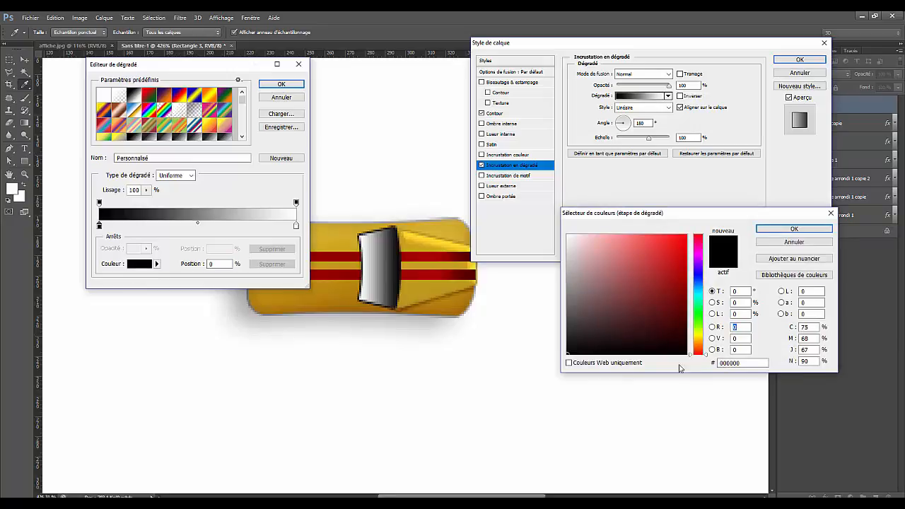
key("Tab")
type("3")
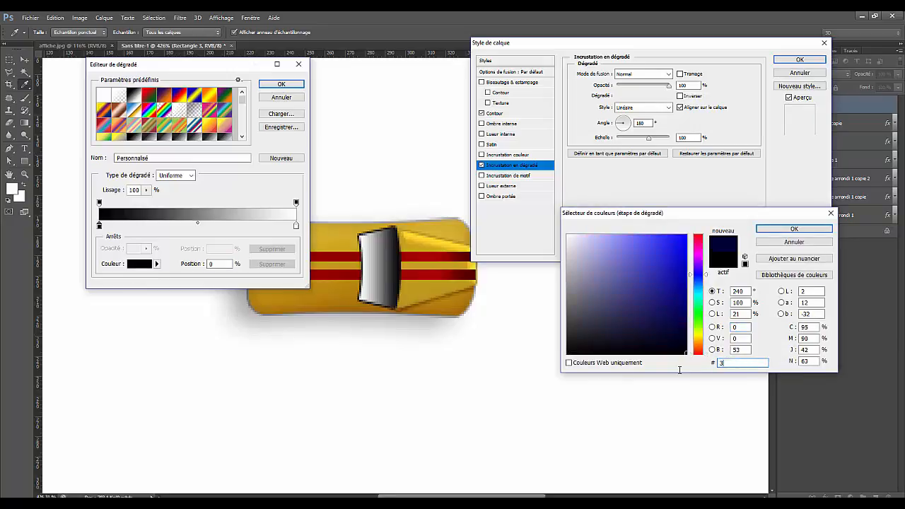
type("53535")
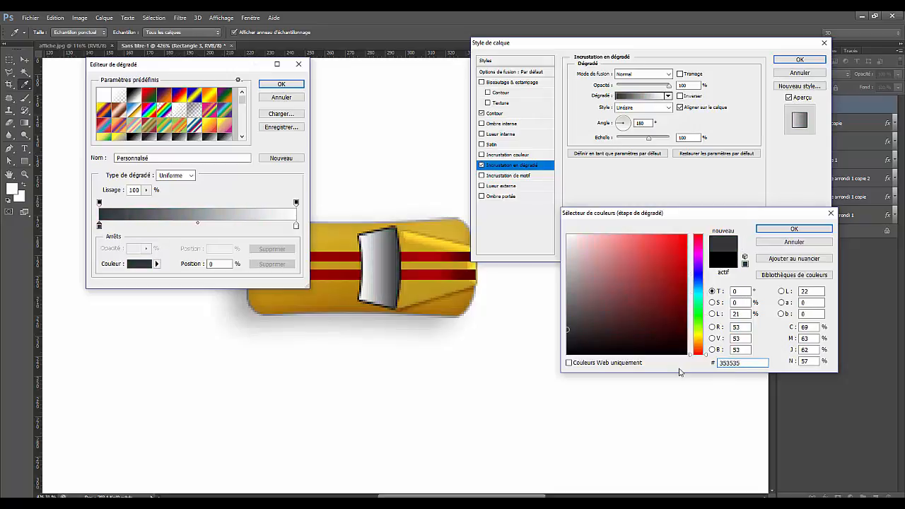
left_click(782, 231)
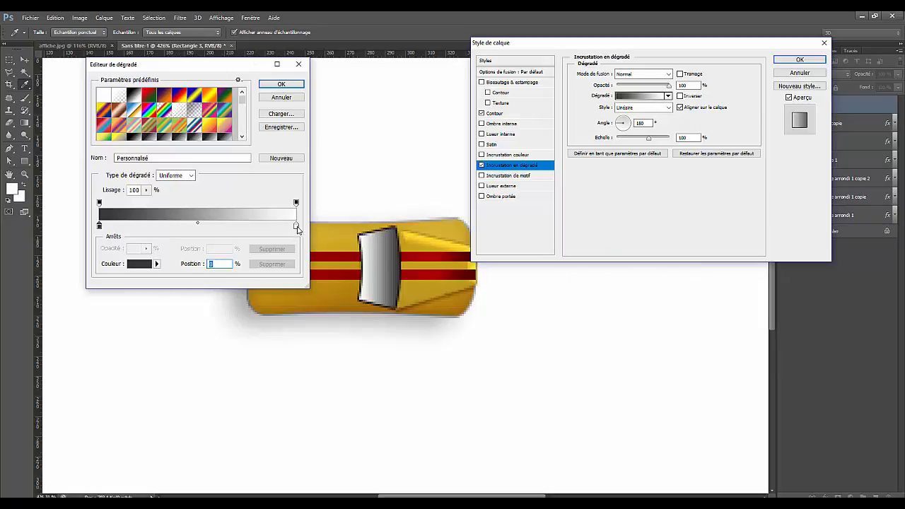
Change the white color stop at the gradient's 100% end to #141414 and accept the edited gradient
left_click(297, 226)
left_click(145, 265)
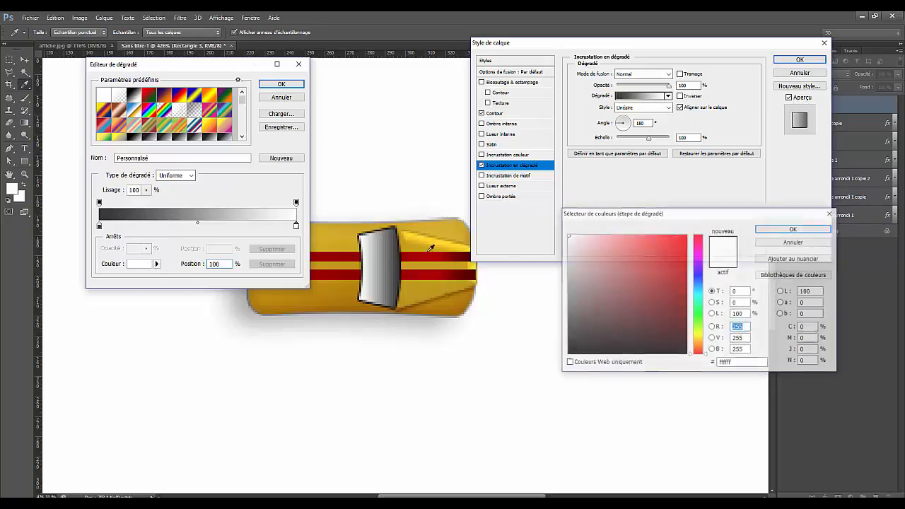
left_click(758, 363)
type("141")
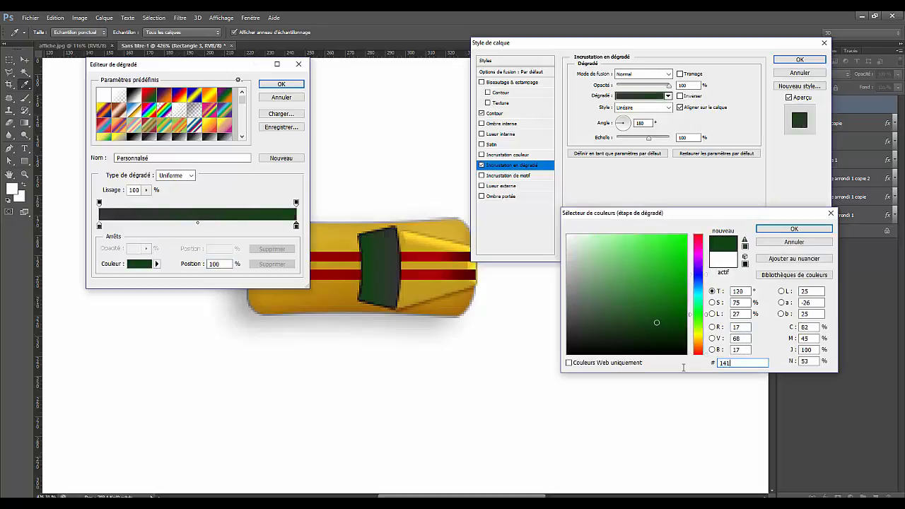
type("414")
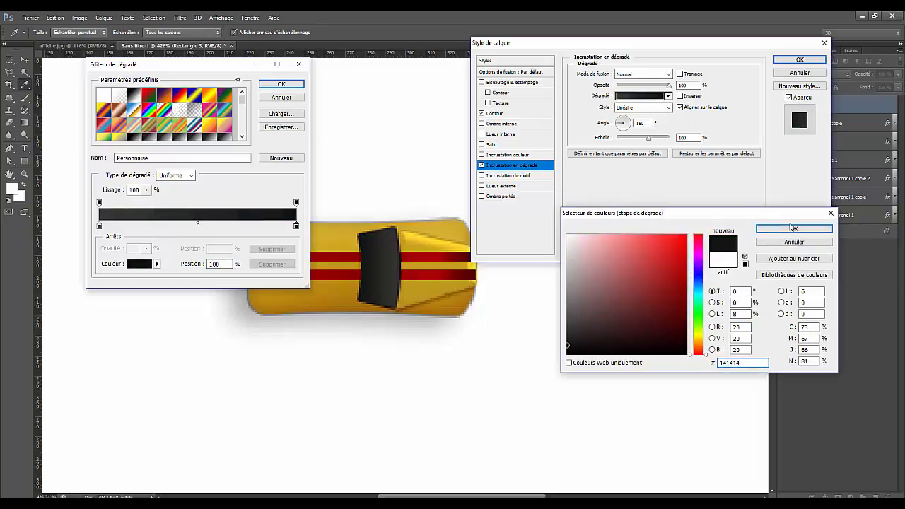
left_click(787, 229)
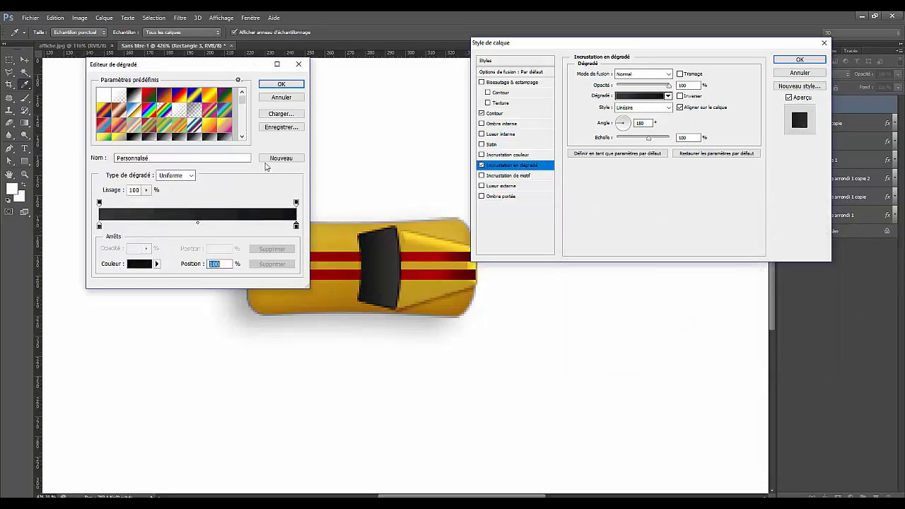
left_click(277, 85)
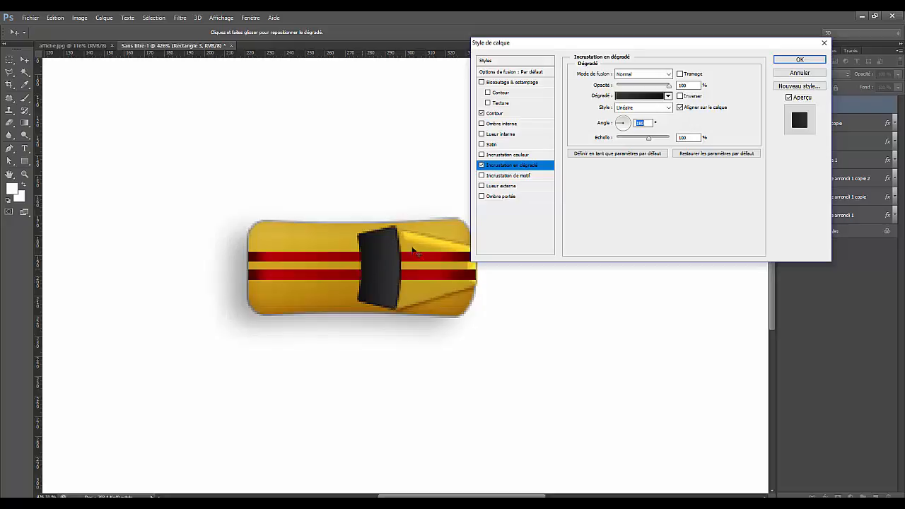
Add an Outer Glow to the windshield with Normal blend mode and 35% opacity
left_click(500, 187)
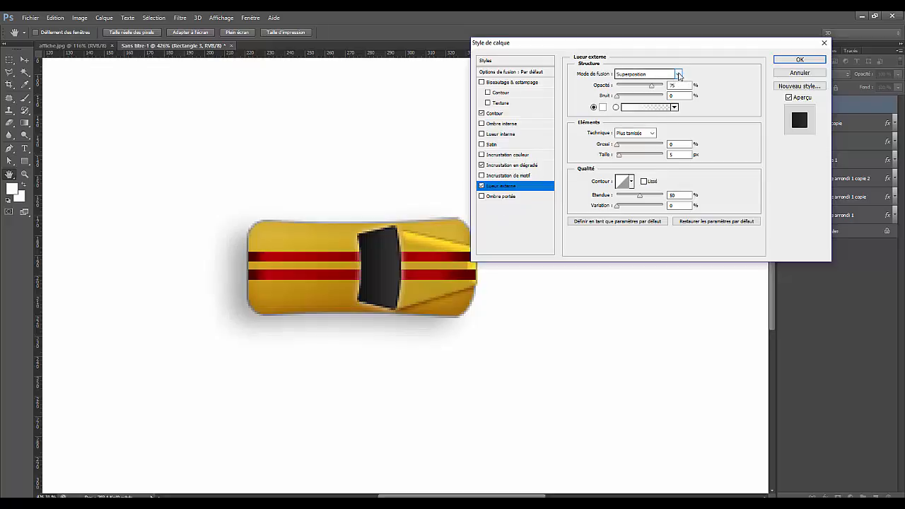
left_click(676, 76)
left_click(625, 83)
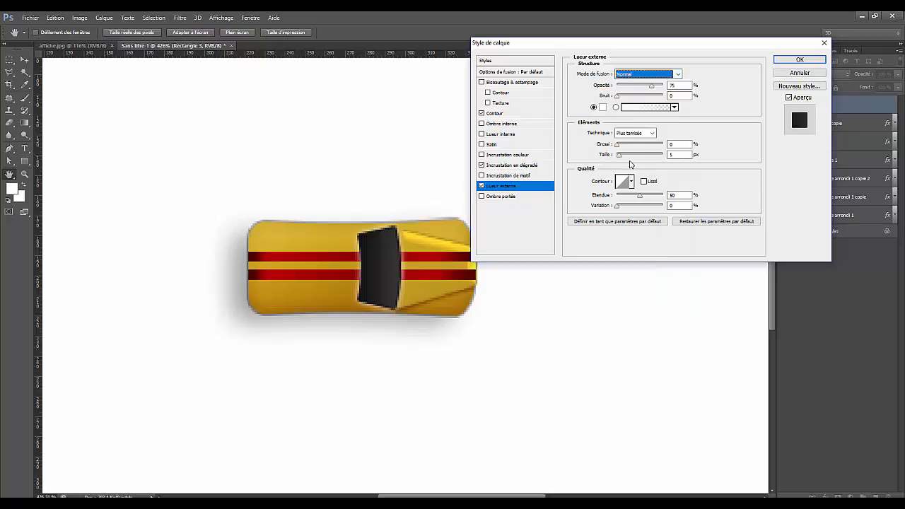
double_click(675, 85)
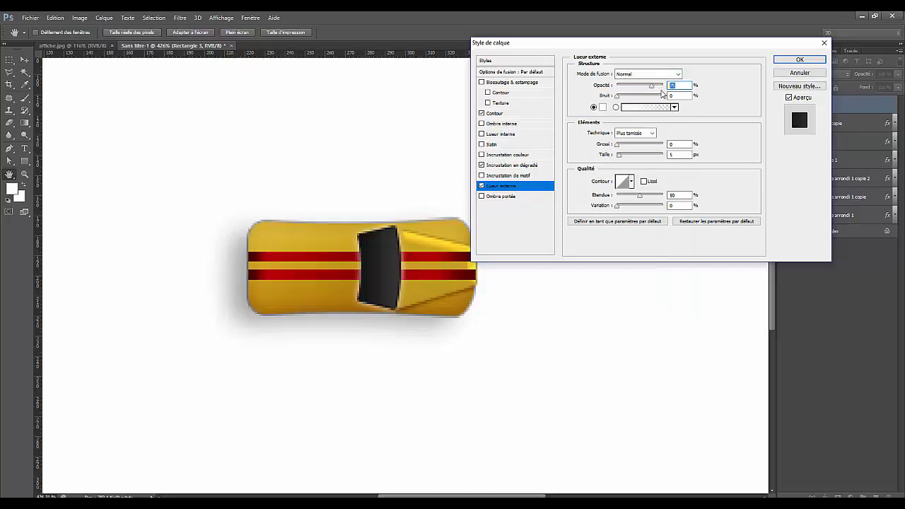
type("35")
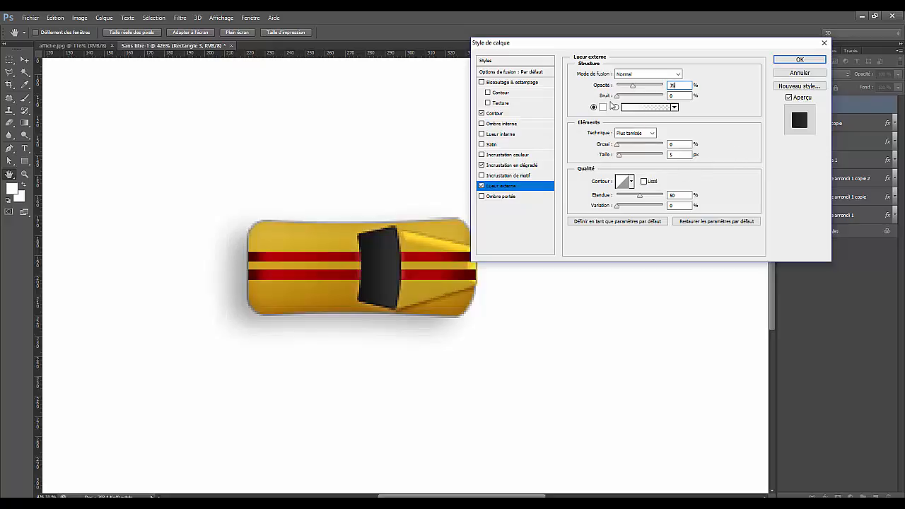
Set the windshield's outer glow color to #010101 and its size to 16 px
left_click(604, 108)
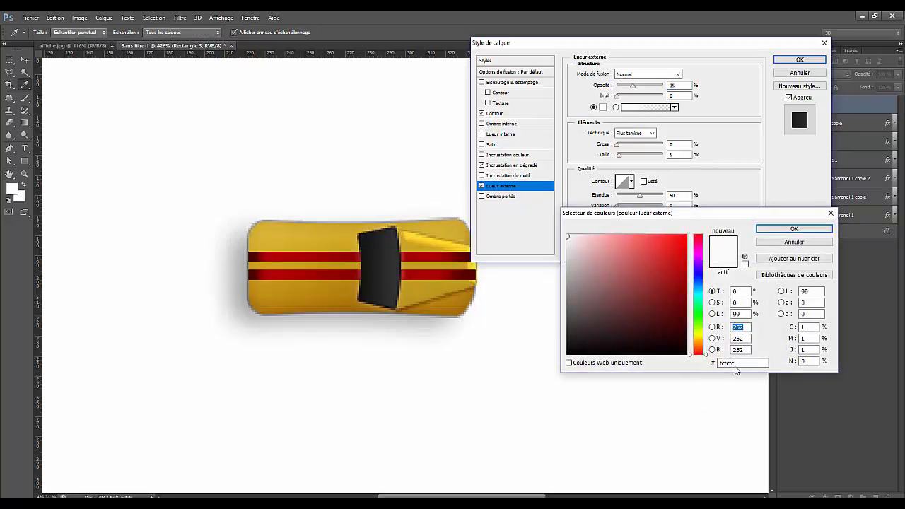
left_click_drag(736, 364, 665, 363)
type("010101")
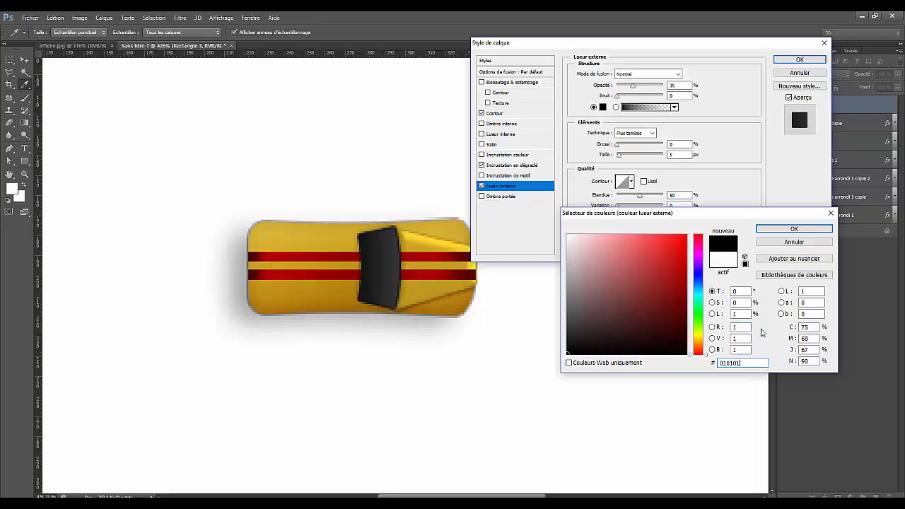
left_click(783, 229)
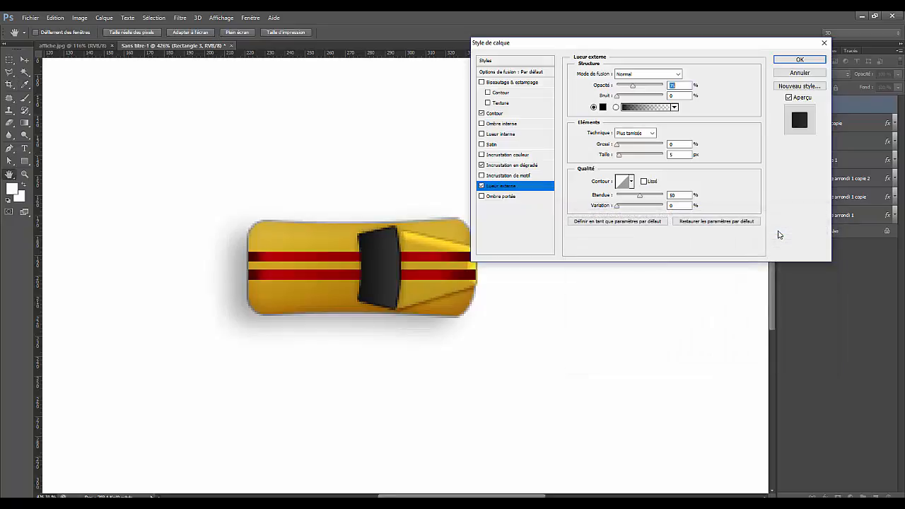
double_click(673, 154)
type("16")
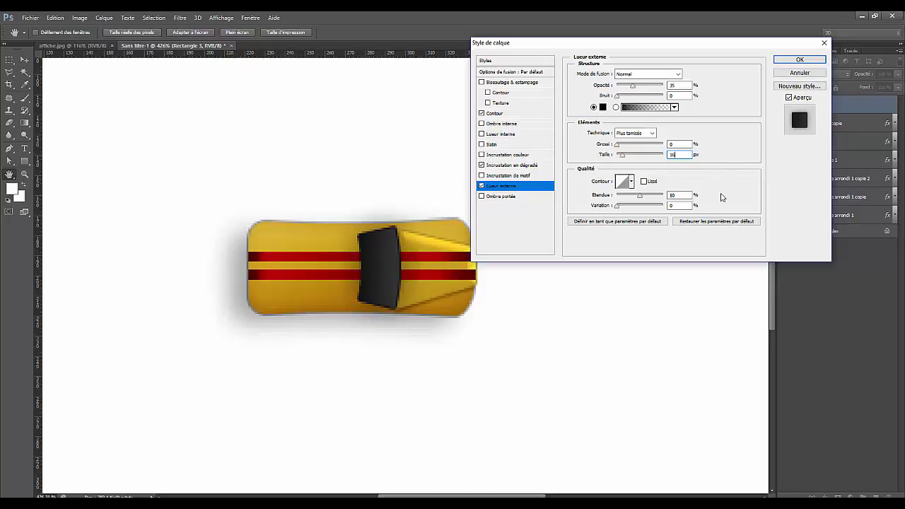
Add a Drop Shadow to the windshield with Soft Light (Lumière tamisée) blend mode and 70% opacity
left_click(491, 197)
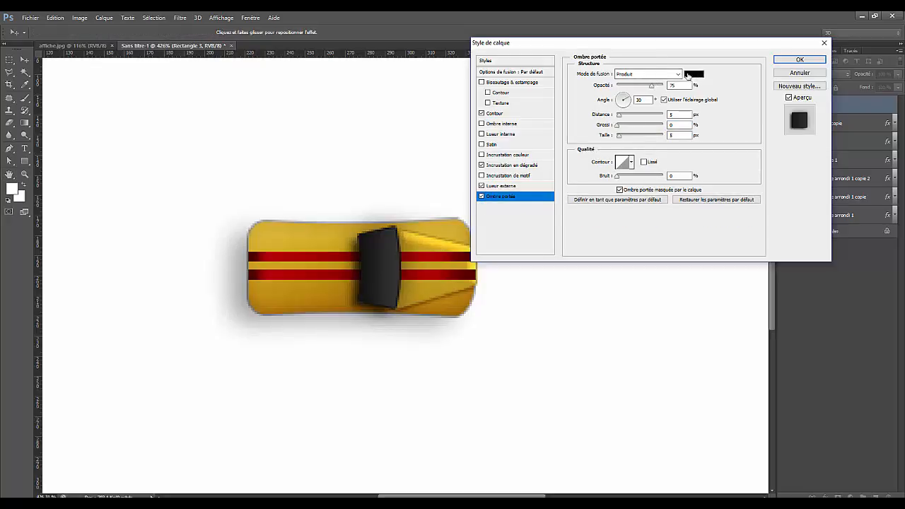
left_click(665, 75)
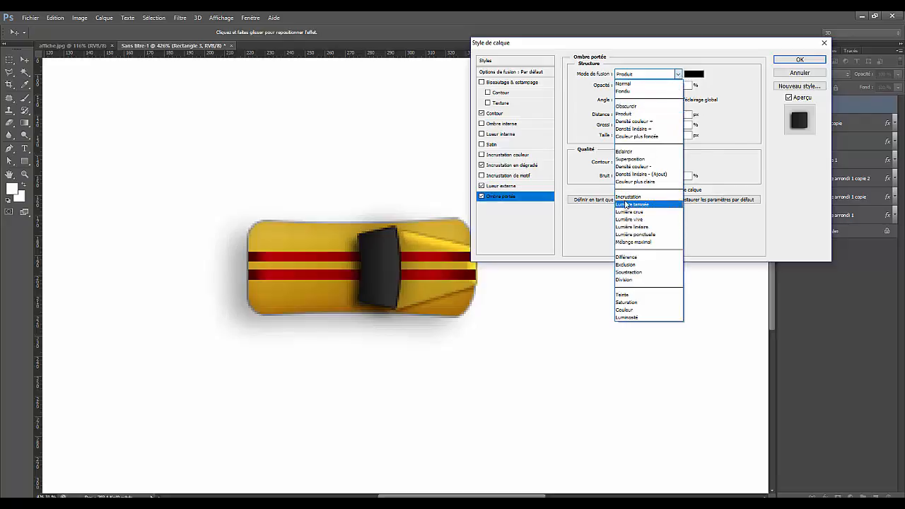
left_click(626, 205)
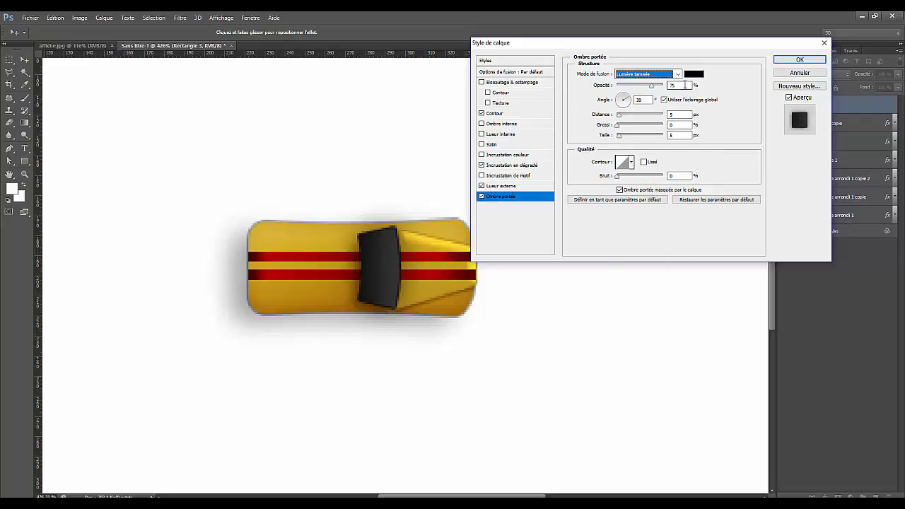
left_click(669, 86)
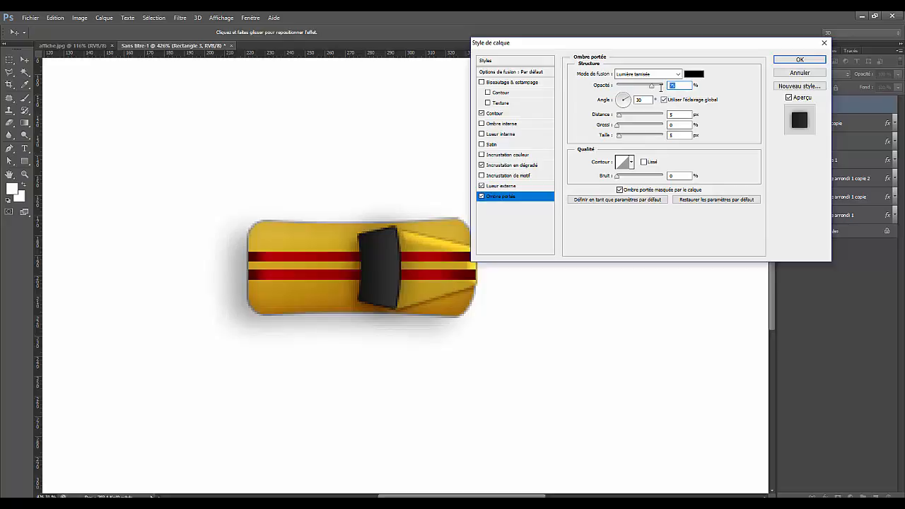
type("70")
Turn off global light for the windshield's drop shadow, set angle 180°, distance 3 px and size 8 px, and accept the layer style
left_click(663, 100)
double_click(638, 100)
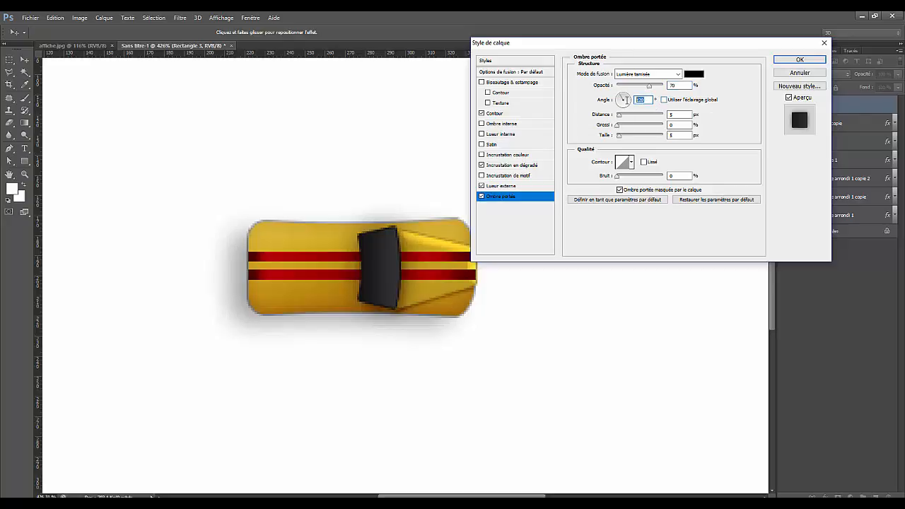
type("18")
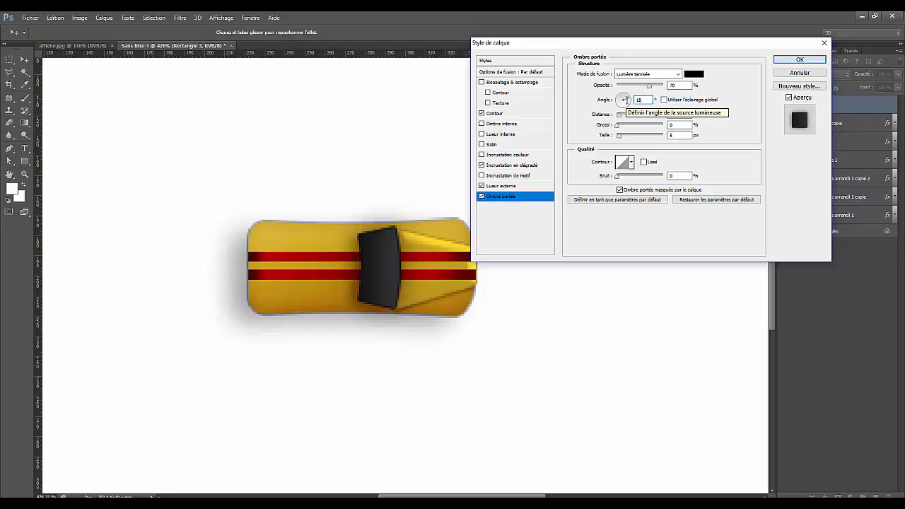
type("0")
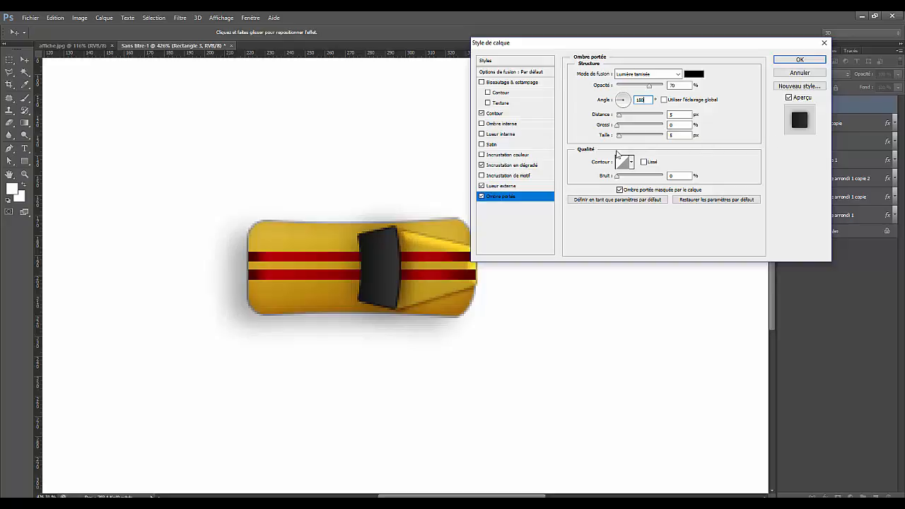
left_click(663, 115)
type("3")
left_click(676, 135)
type("8")
left_click(800, 59)
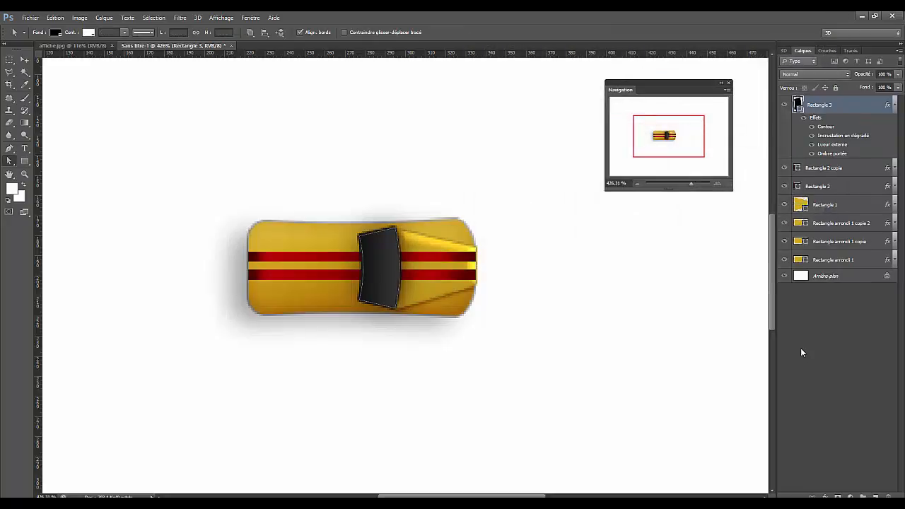
left_click(799, 350)
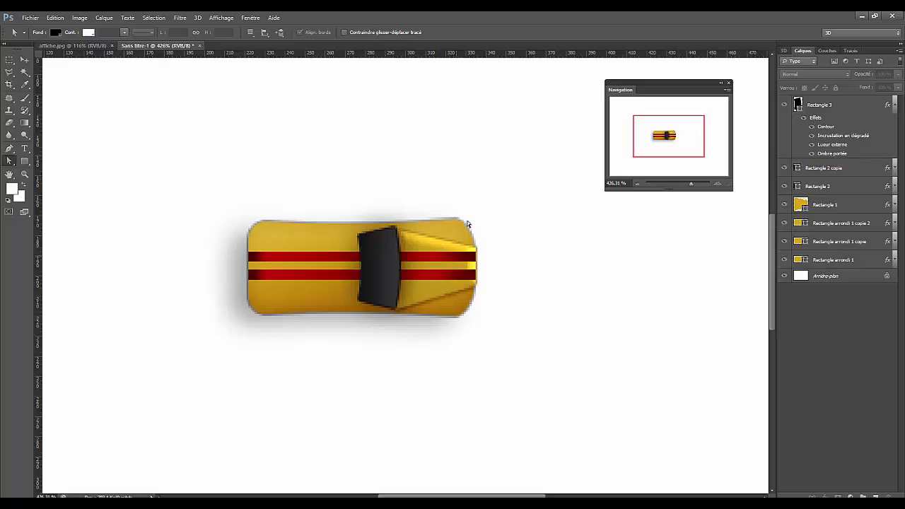
left_click(896, 106)
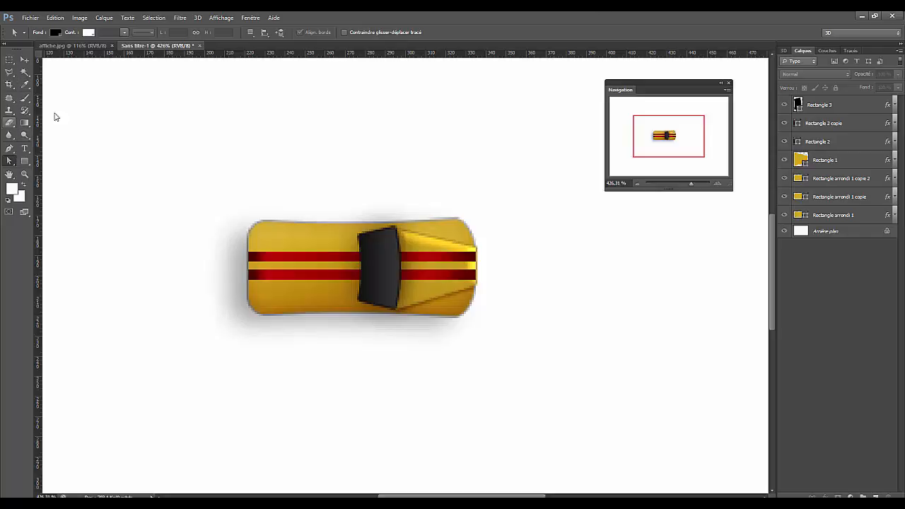
Place two horizontal guides across the car, level with the windshield's rear corners, the lower one at about 213 px
left_click_drag(298, 56, 288, 168)
left_click_drag(289, 183, 295, 233)
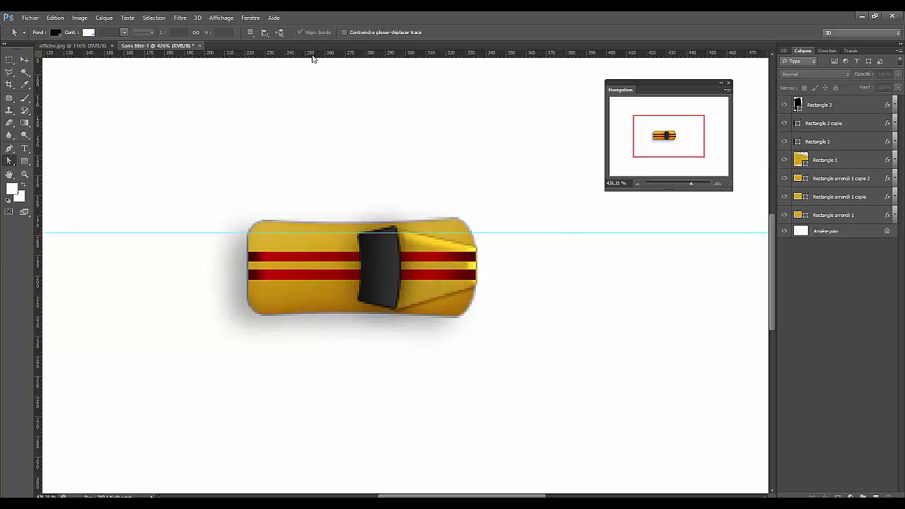
left_click_drag(314, 55, 340, 302)
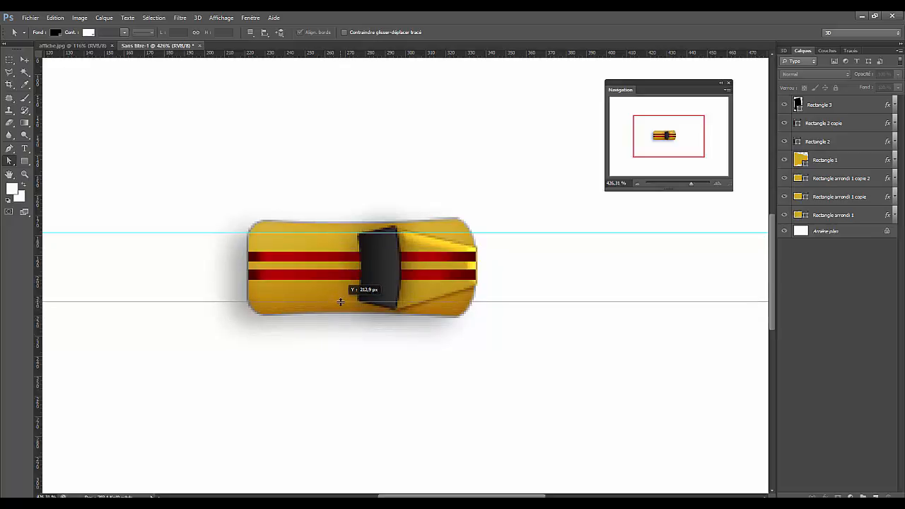
left_click_drag(341, 302, 340, 300)
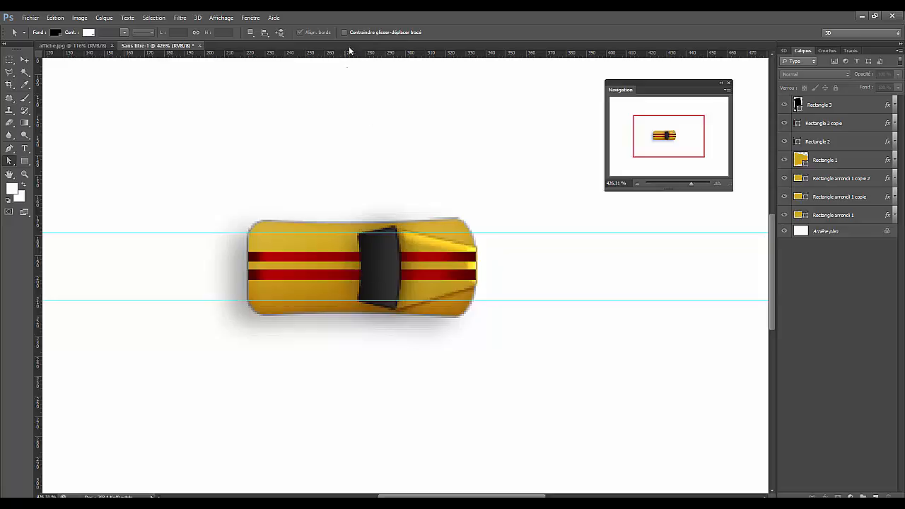
left_click(220, 19)
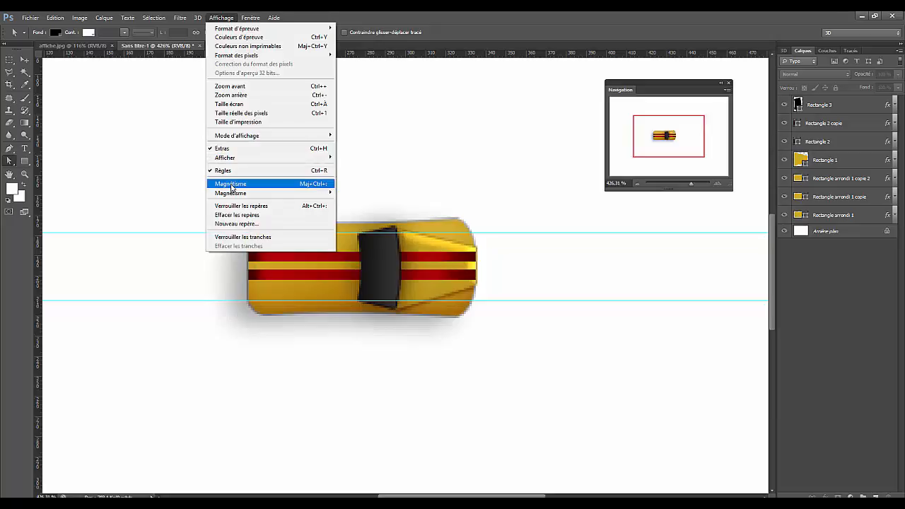
left_click(494, 31)
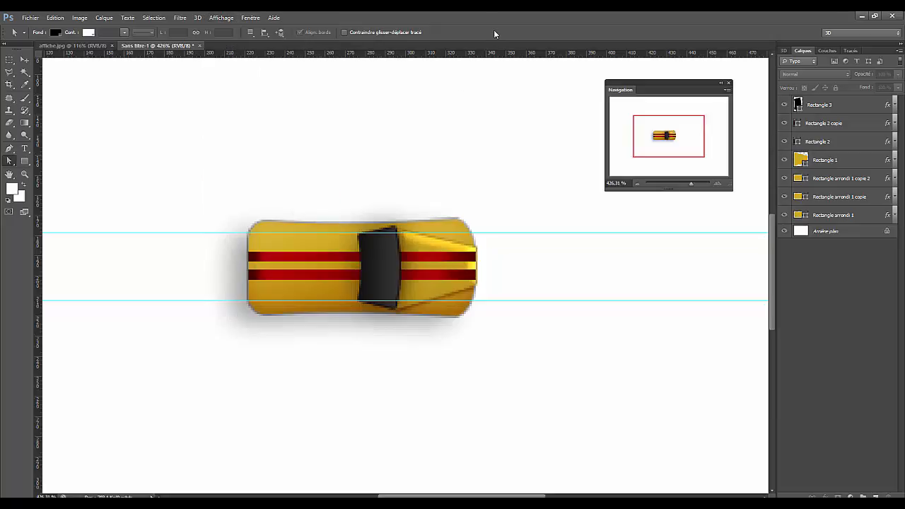
Draw a black four-point side window about 36 × 4 px with the Pen tool along the upper guide, behind the windshield
left_click(10, 149)
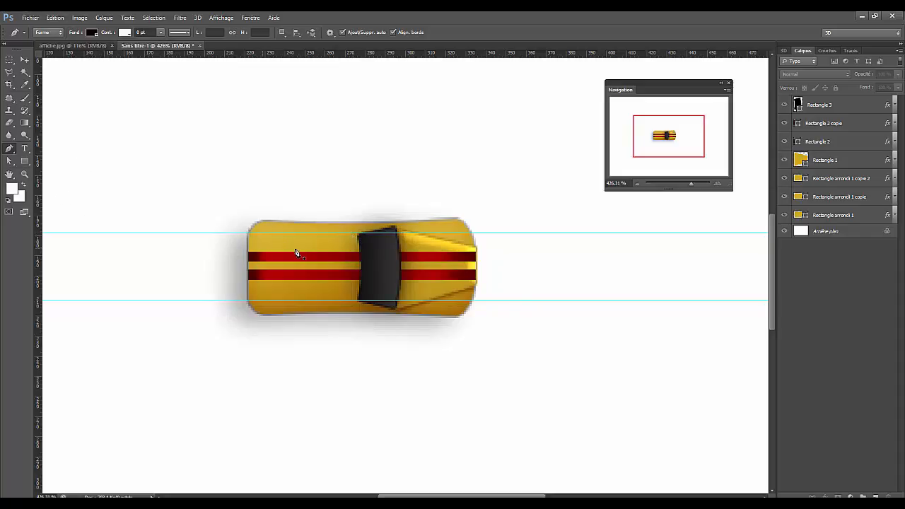
left_click(351, 231)
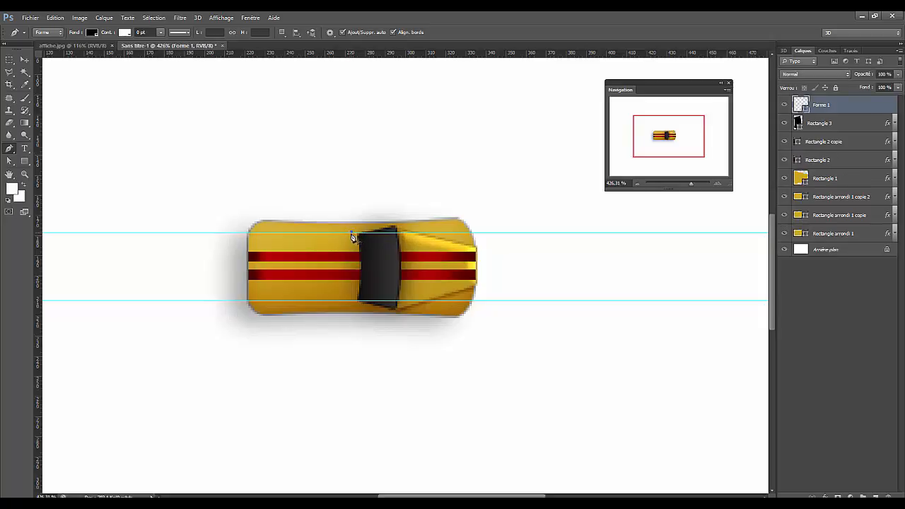
left_click(309, 237)
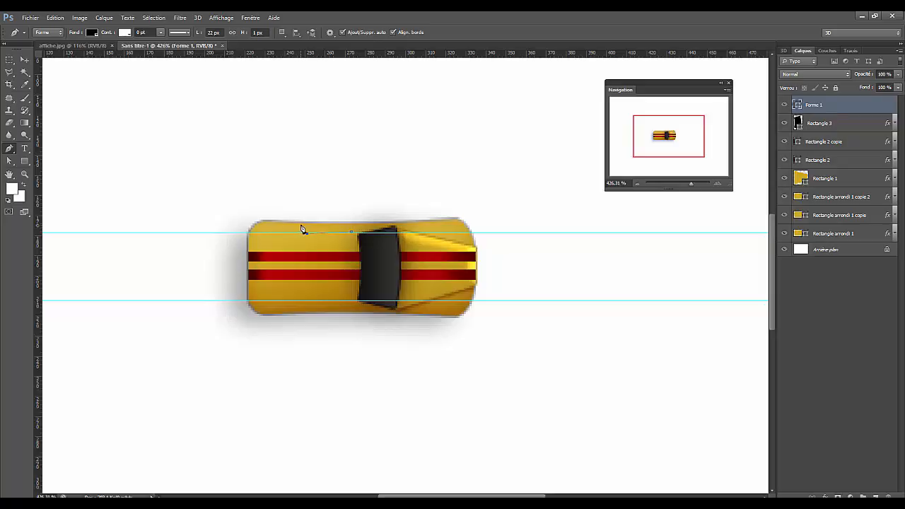
left_click(301, 228)
left_click(375, 229)
Move the side window's corner points to lengthen the shape to about 41 px, keeping it about 4 px high
left_click(9, 161)
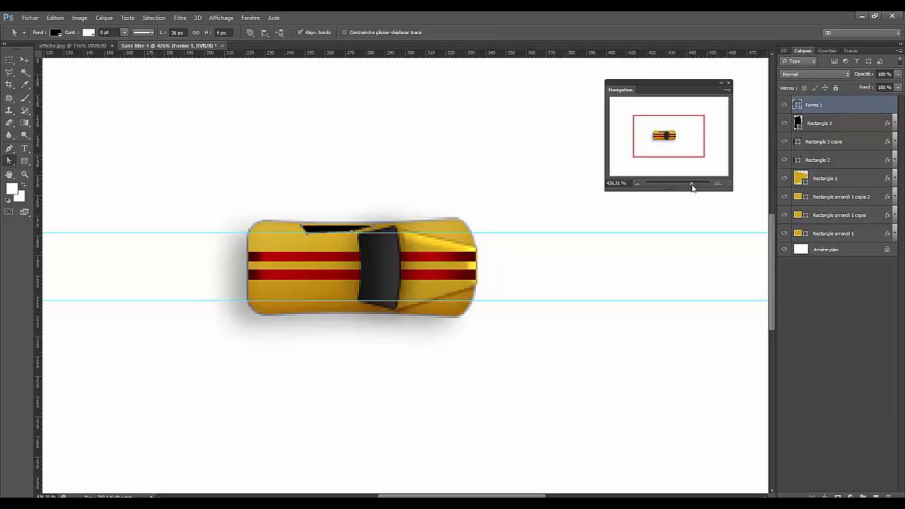
left_click_drag(693, 187, 695, 187)
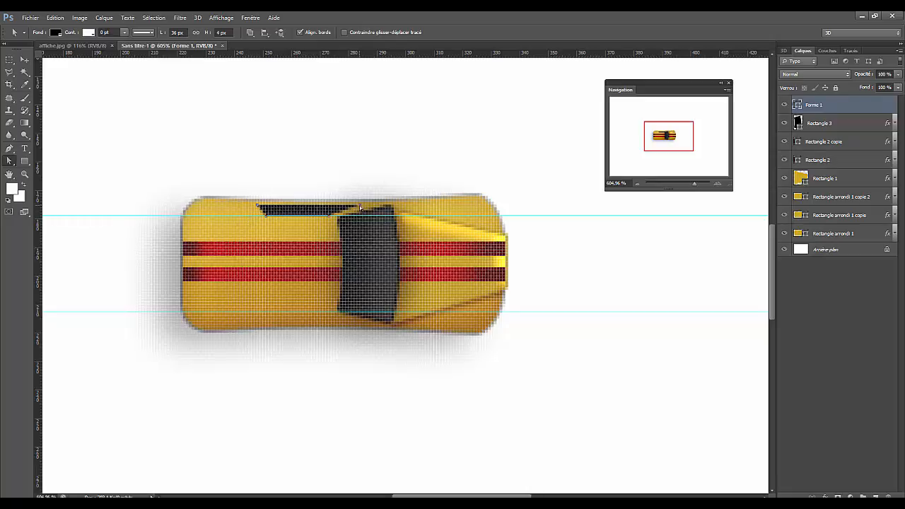
left_click_drag(365, 206, 373, 207)
left_click(820, 309)
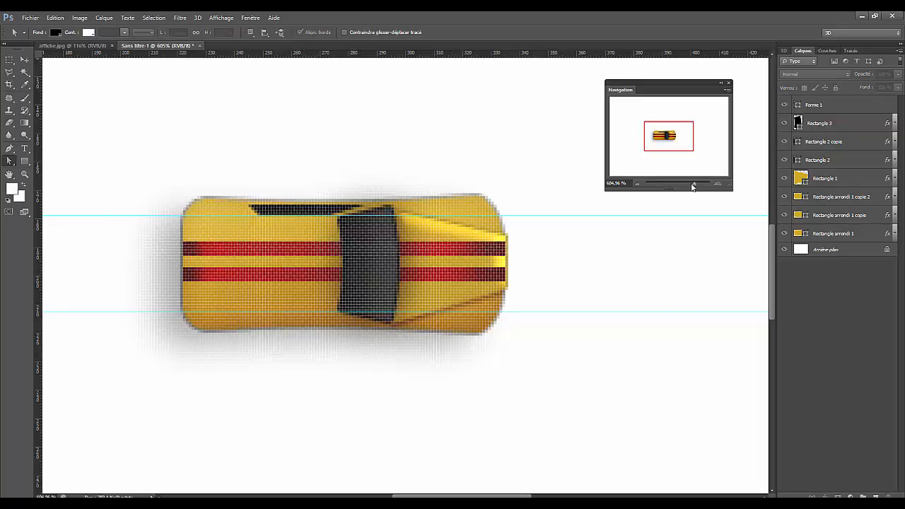
scroll(693, 186, "down", 5)
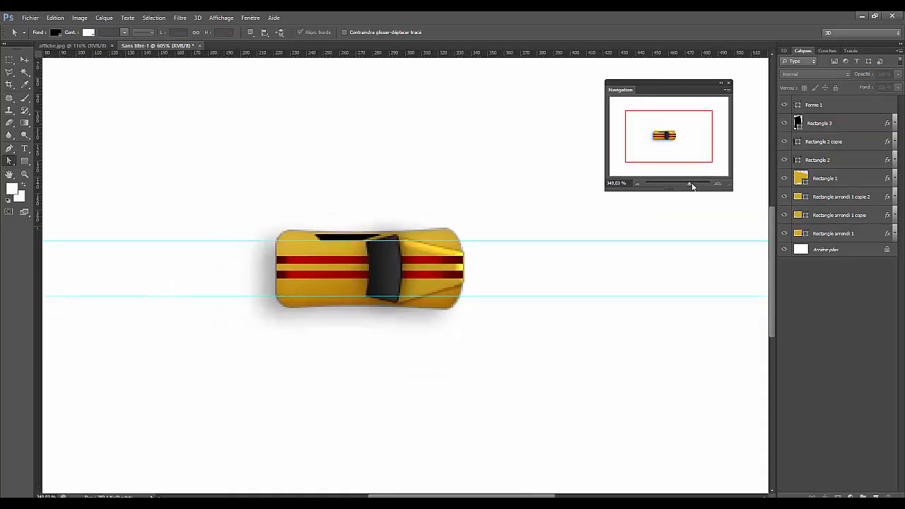
scroll(692, 186, "up", 3)
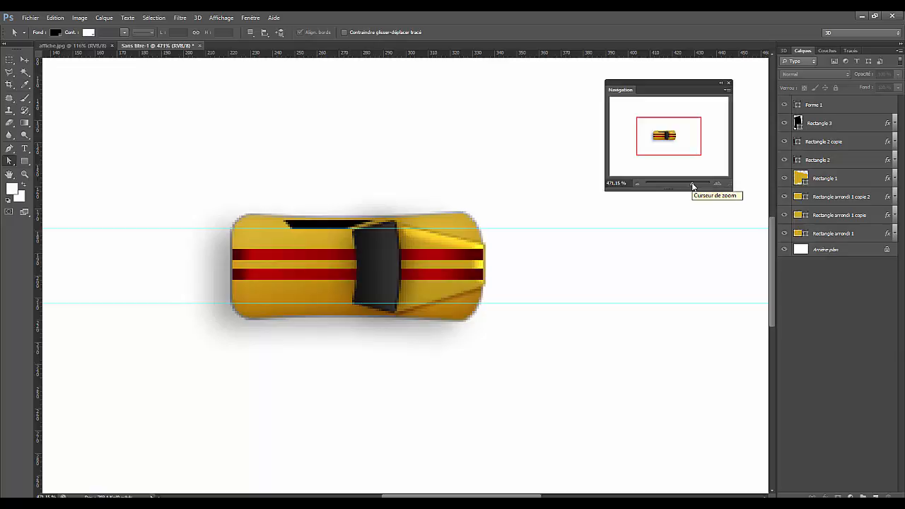
Add a 1 px outside Stroke layer style to the side window shape, Forme 1
left_click(818, 106)
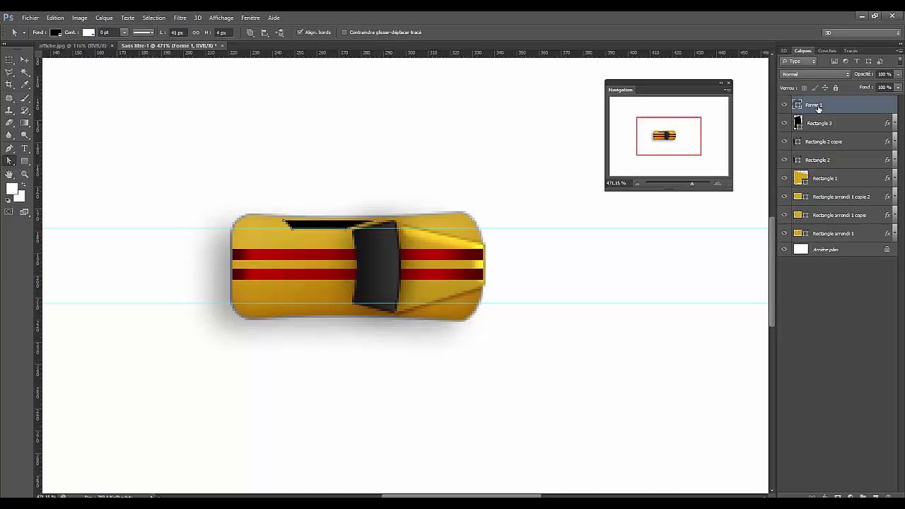
left_click(107, 19)
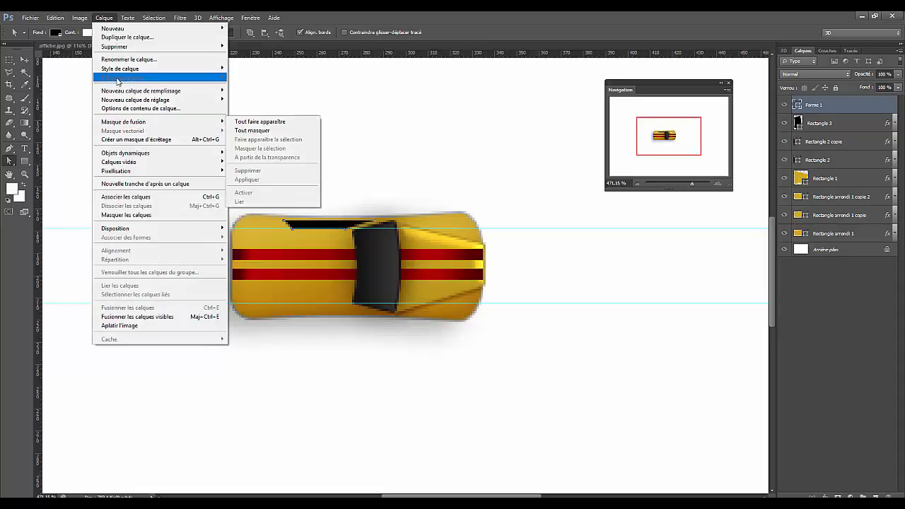
mouse_move(121, 68)
left_click(275, 68)
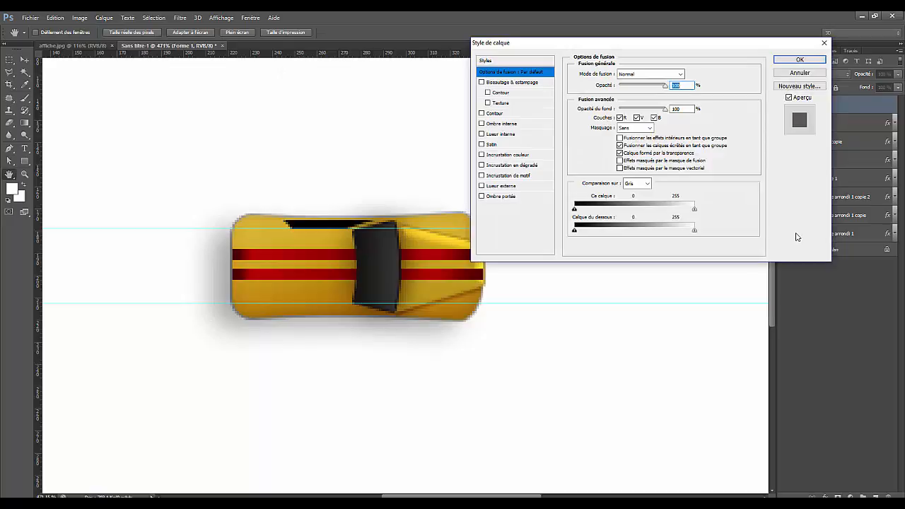
left_click(482, 113)
left_click(495, 114)
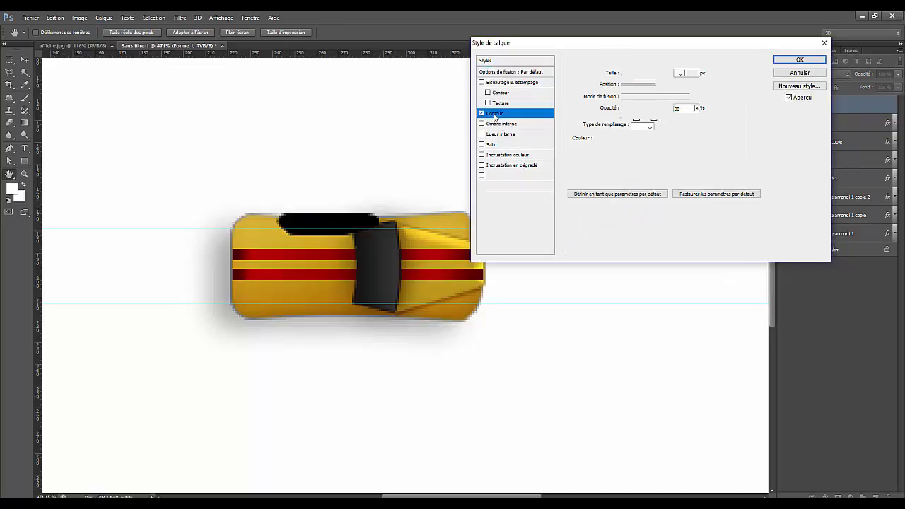
left_click(675, 73)
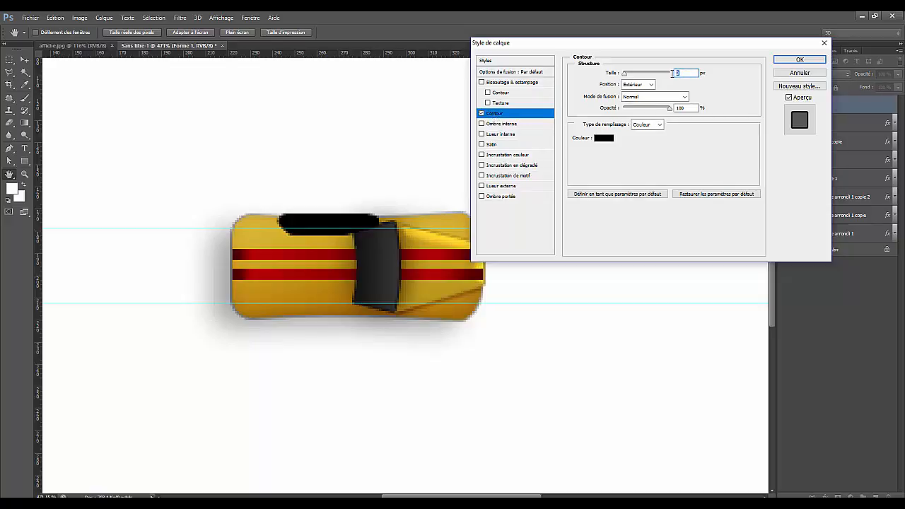
type("1")
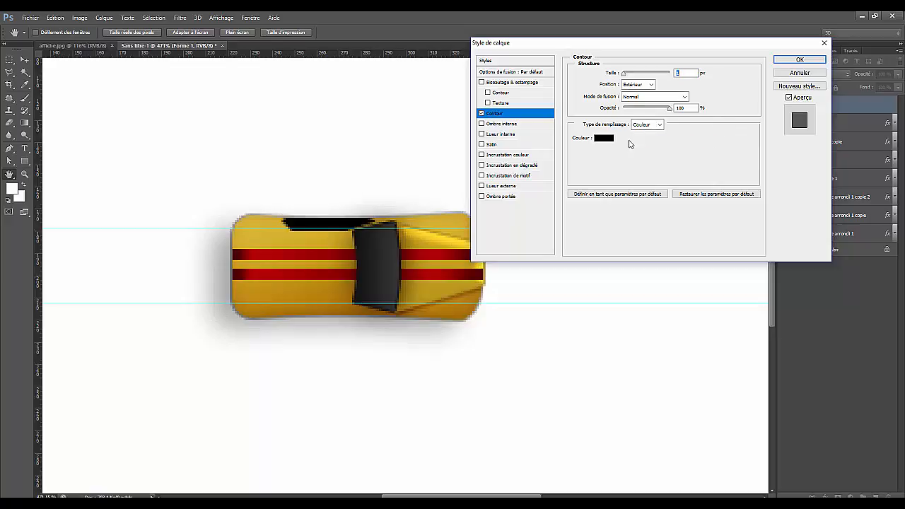
Set the side window's stroke color to #131313
left_click(603, 139)
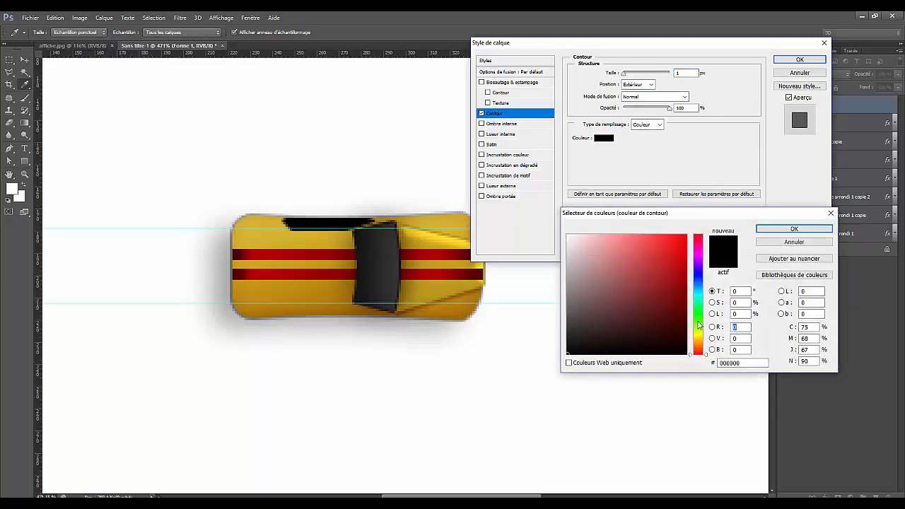
double_click(742, 363)
type("131313")
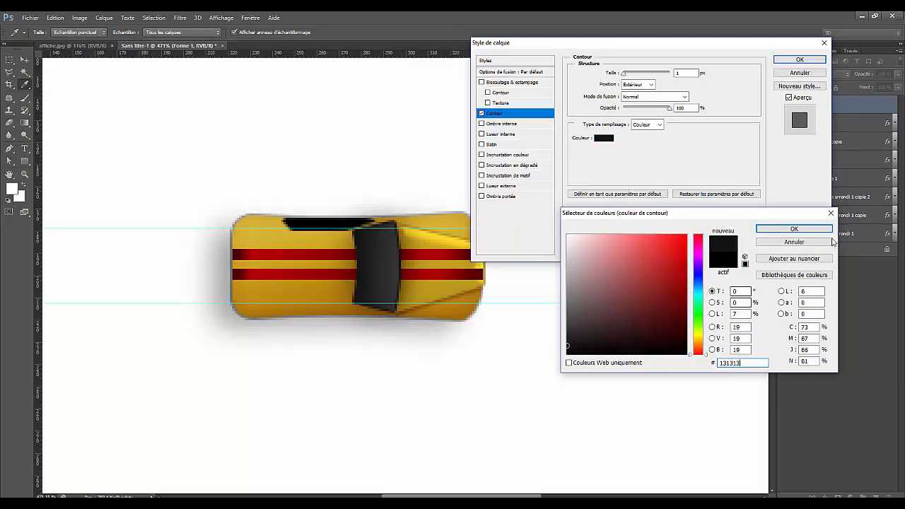
left_click(770, 231)
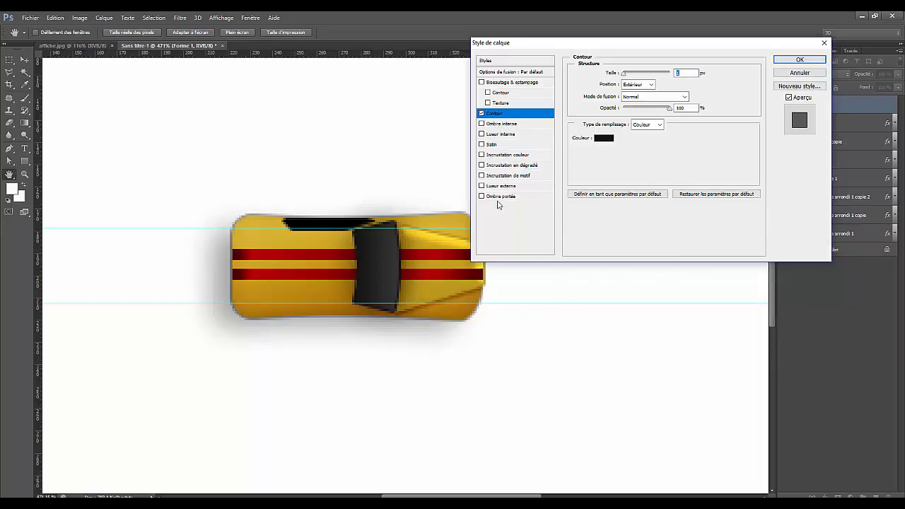
Add a linear Gradient Overlay to the side window's layer style and set its angle to -90°
left_click(482, 165)
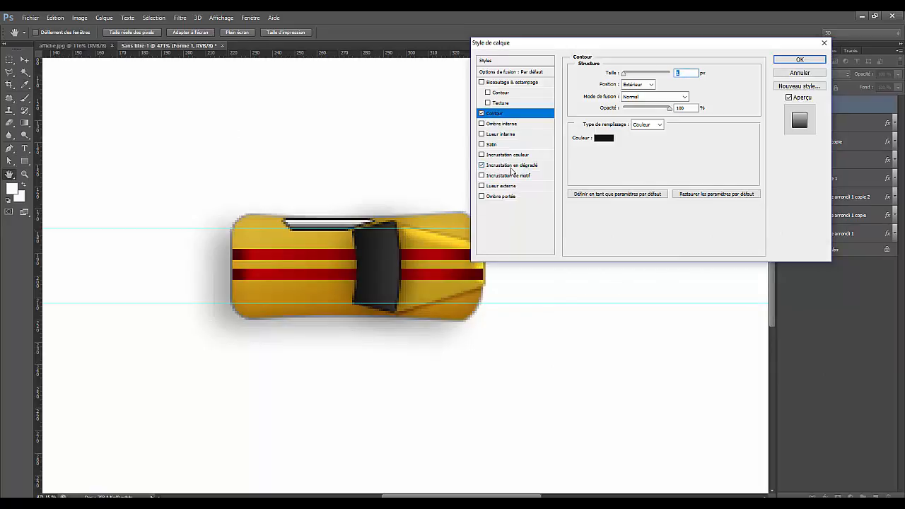
left_click(511, 169)
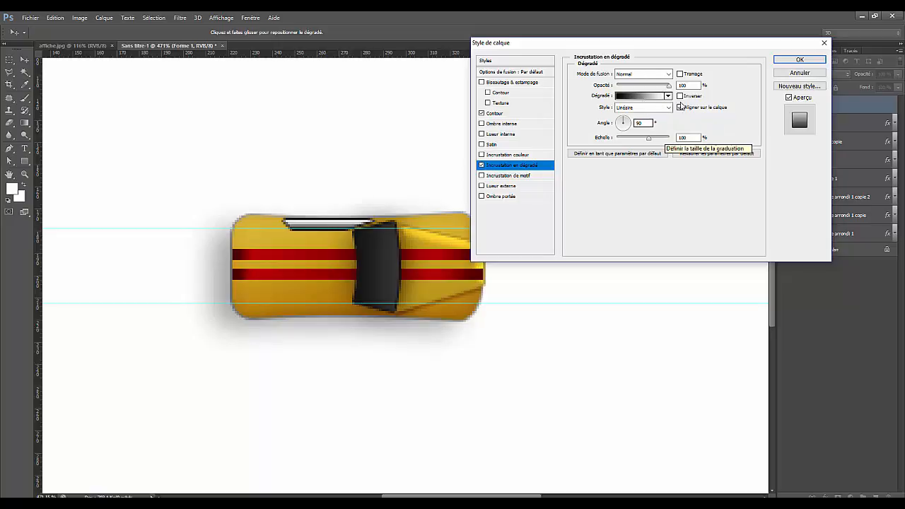
double_click(640, 123)
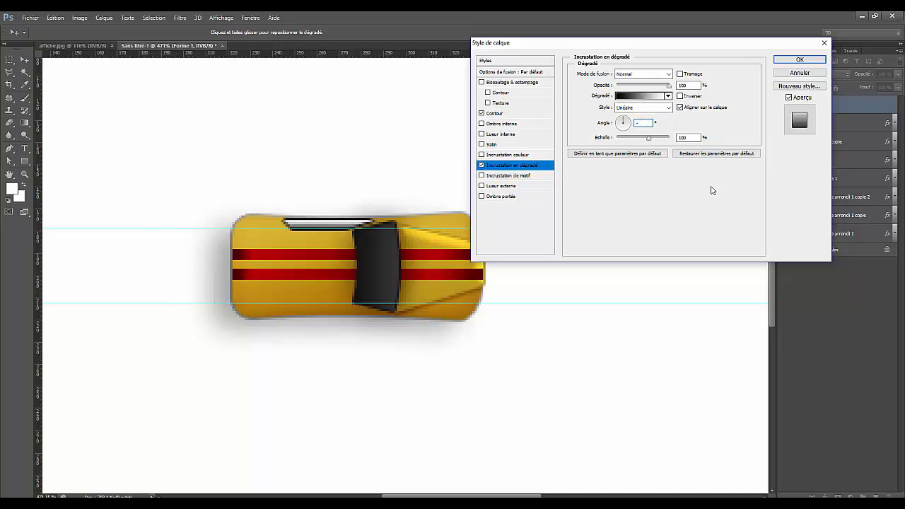
type("-90")
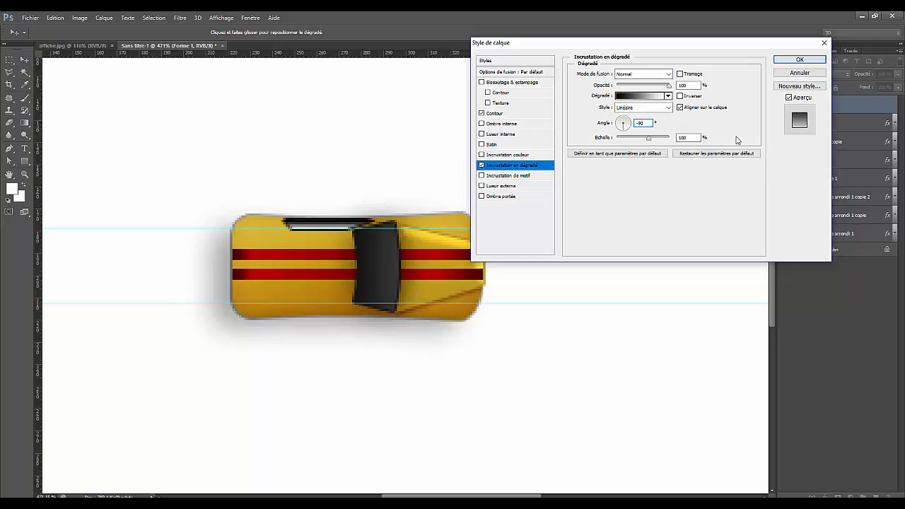
Set the starting color stop of the side window's overlay gradient to #282828
left_click(628, 97)
left_click(99, 226)
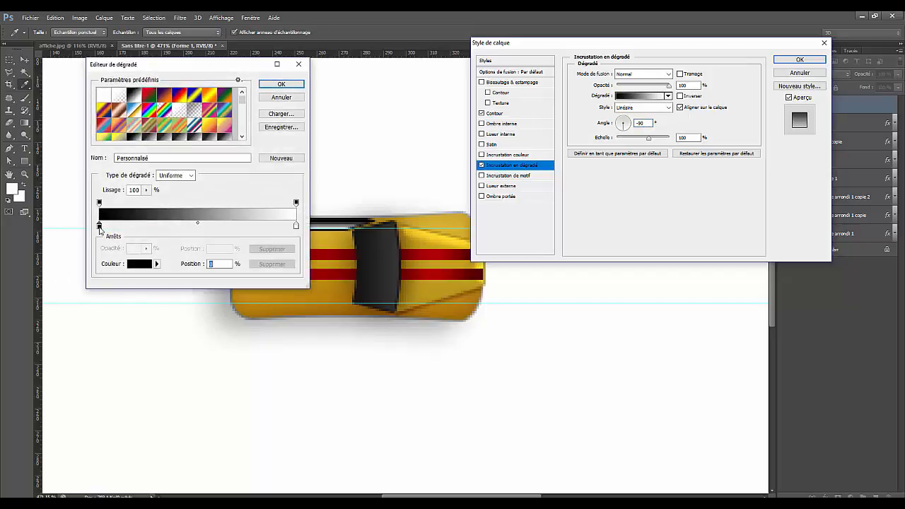
left_click(136, 267)
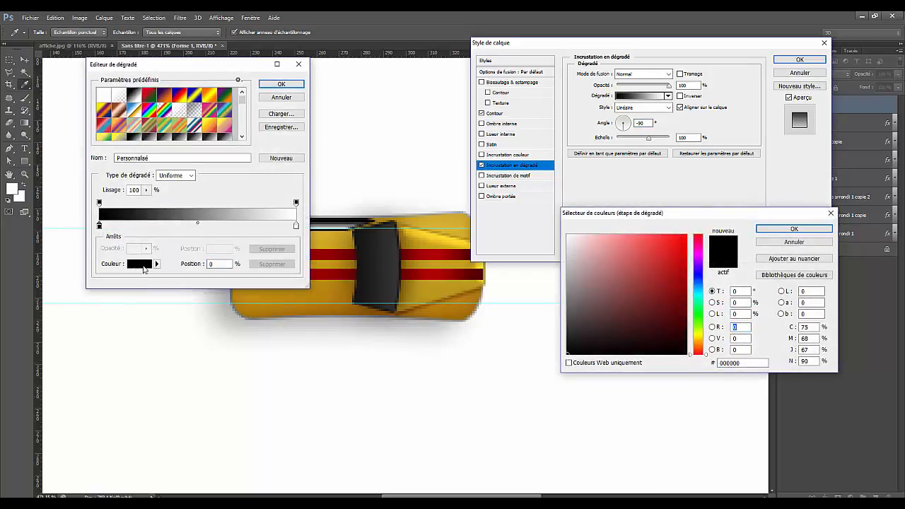
double_click(740, 363)
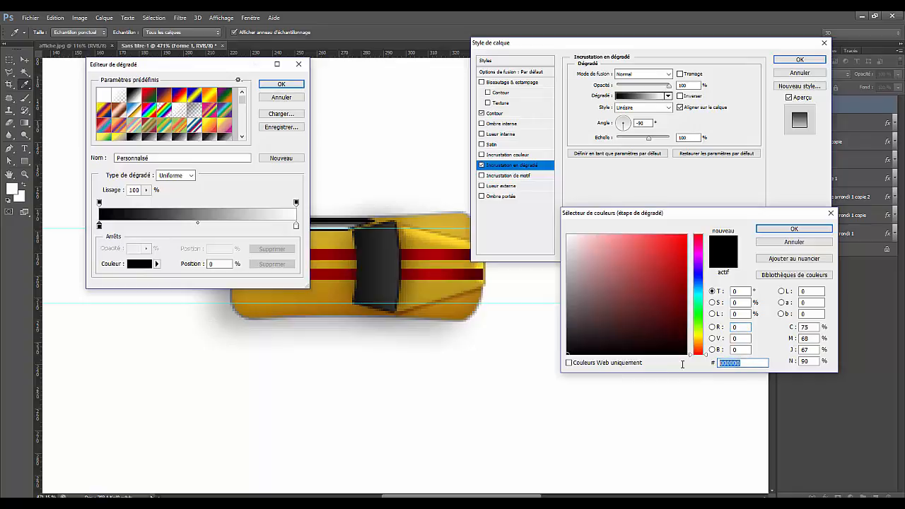
type("2828")
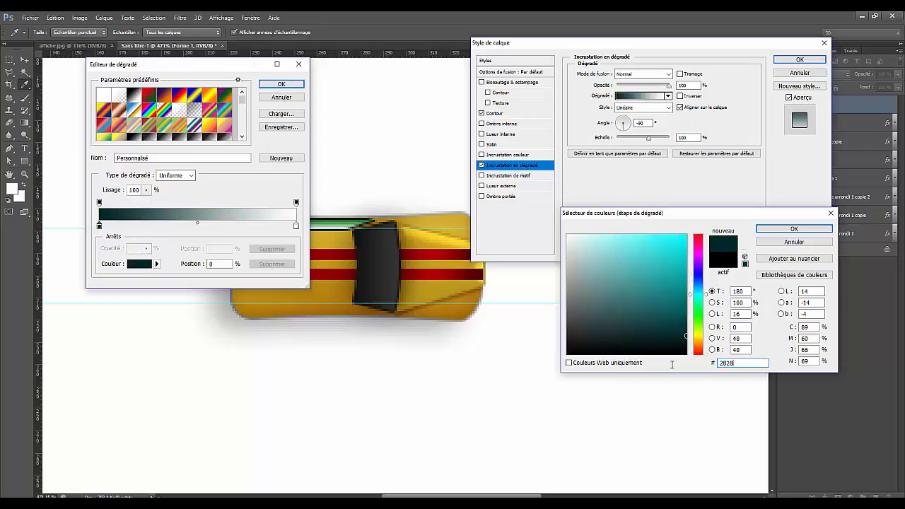
type("28")
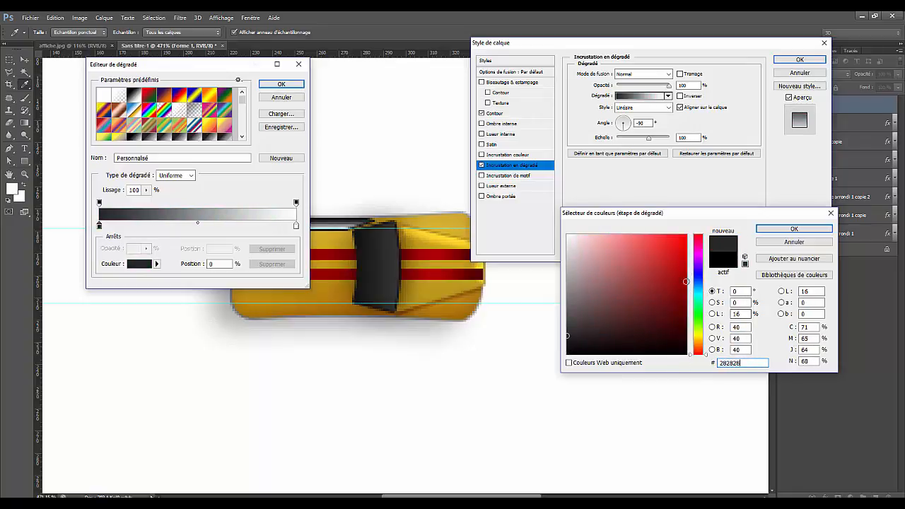
left_click(771, 231)
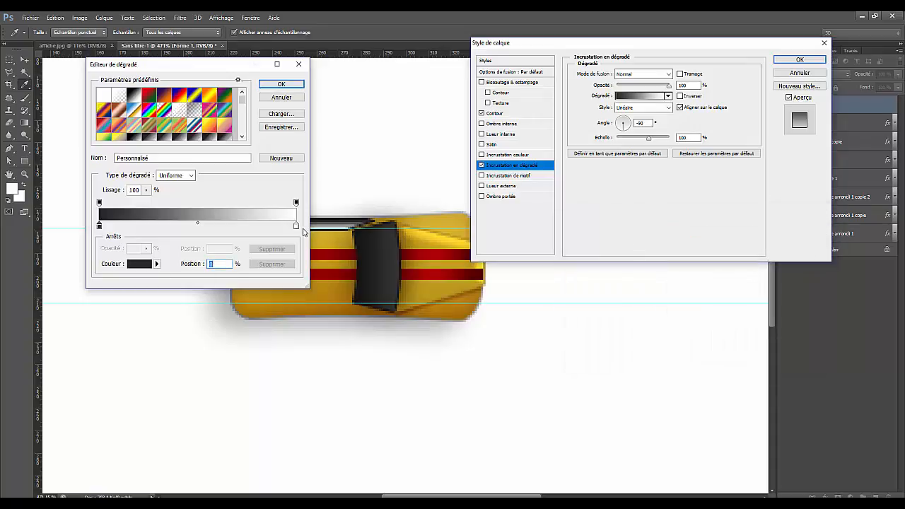
Set the gradient's end color stop to #141414 and accept the edited gradient
left_click(296, 225)
left_click(138, 264)
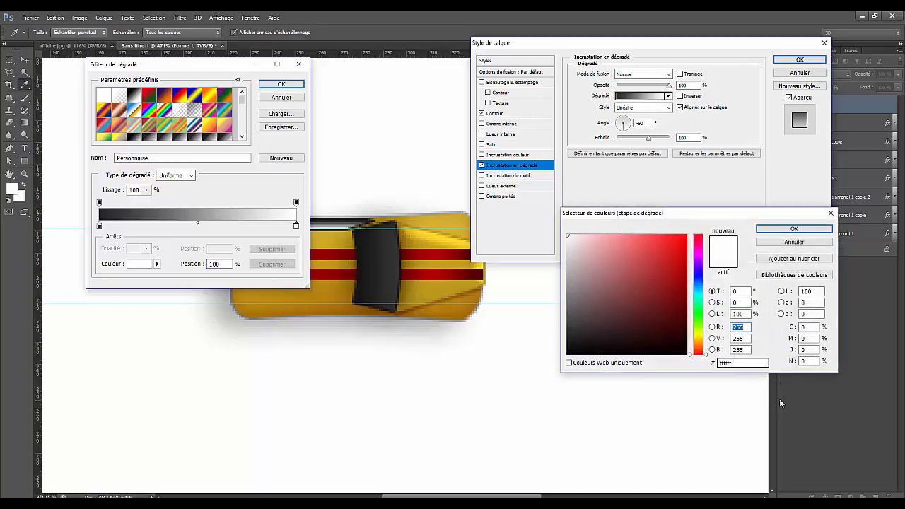
left_click_drag(760, 362, 673, 362)
type("141414")
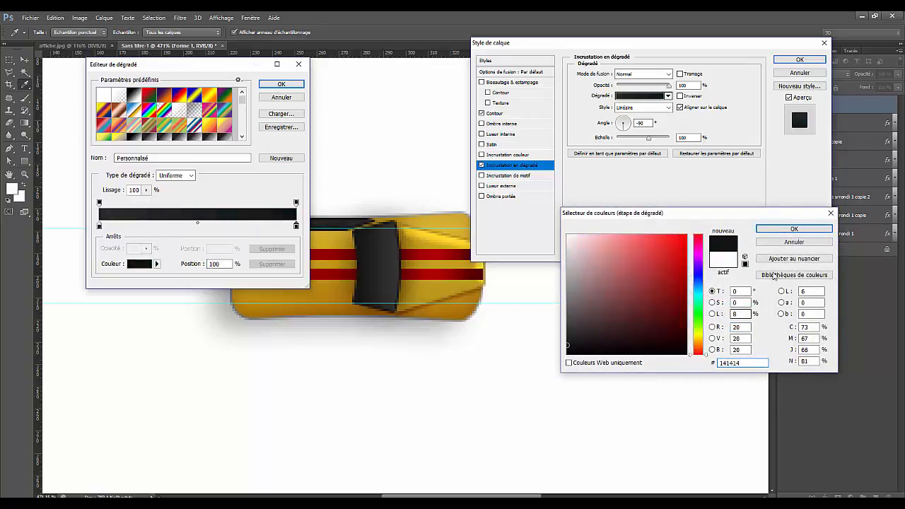
left_click(794, 229)
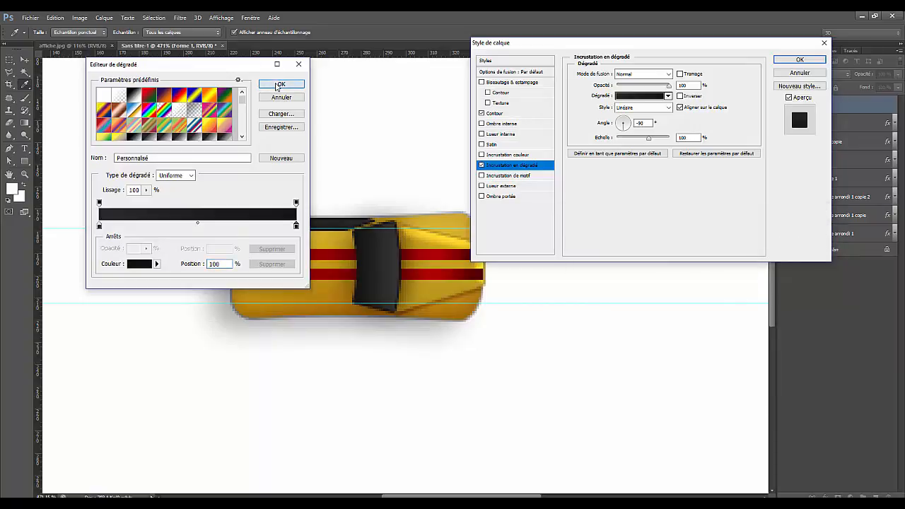
left_click(278, 85)
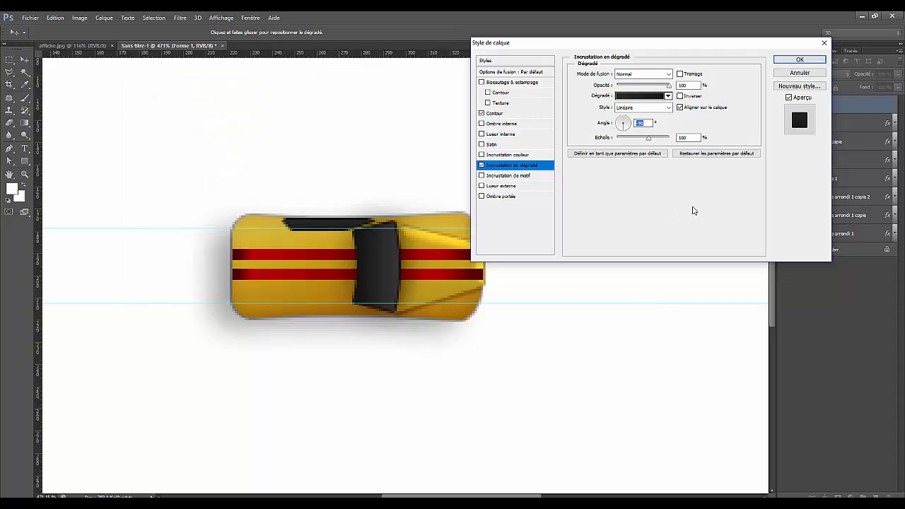
Add a Drop Shadow to the side window in Soft Light mode at 70% opacity, with global light off and a 90° angle
left_click(481, 196)
left_click(499, 197)
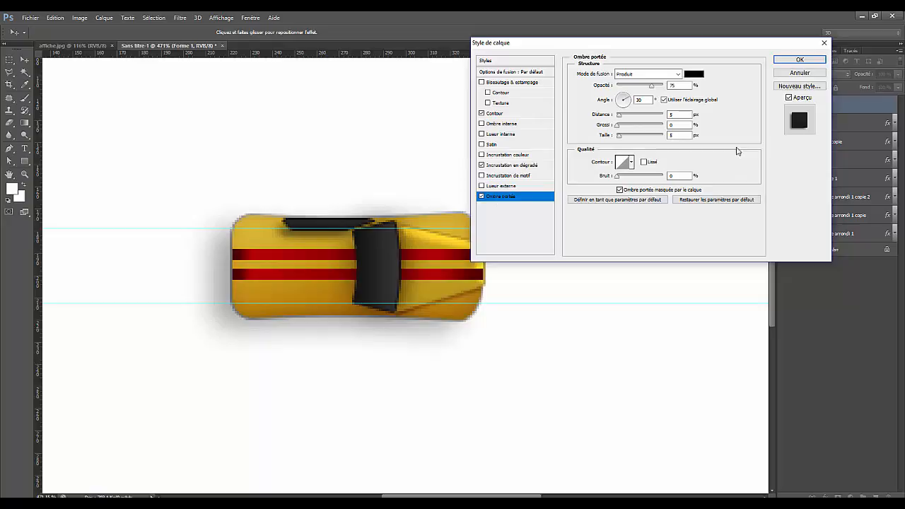
left_click(649, 75)
left_click(640, 222)
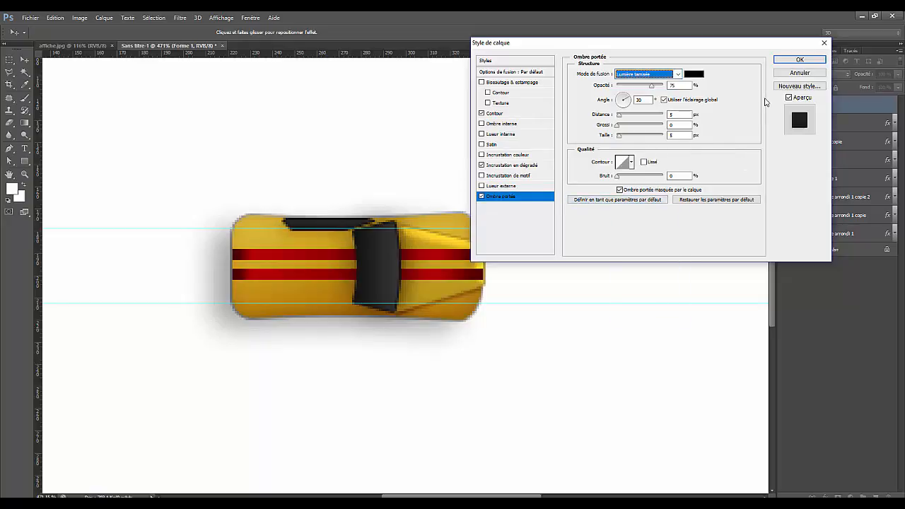
left_click(677, 85)
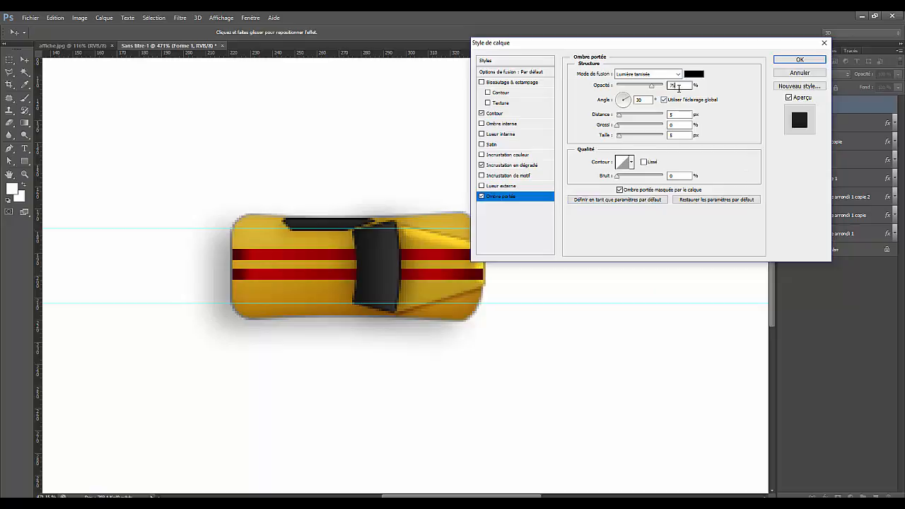
left_click_drag(678, 88, 668, 86)
left_click(664, 100)
double_click(642, 100)
type("90")
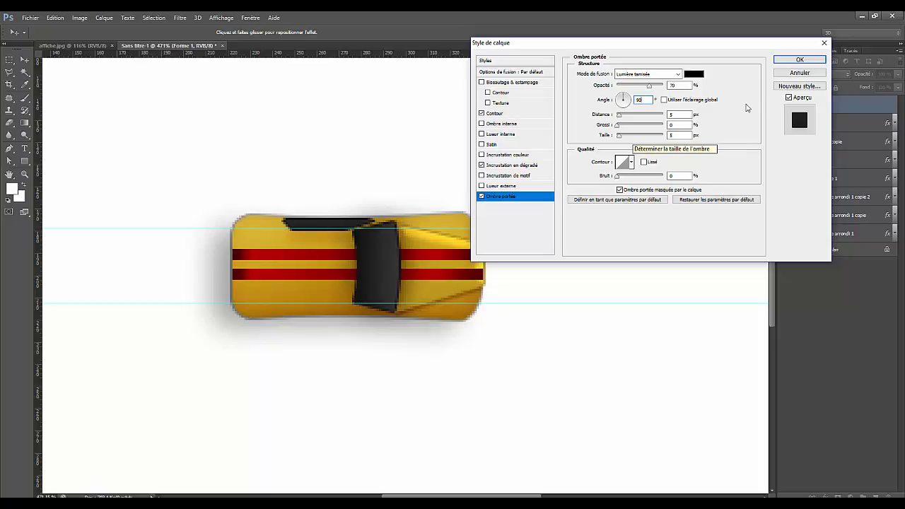
Set the drop shadow's distance to 3 px and size to 3 px, and apply the layer style
double_click(690, 115)
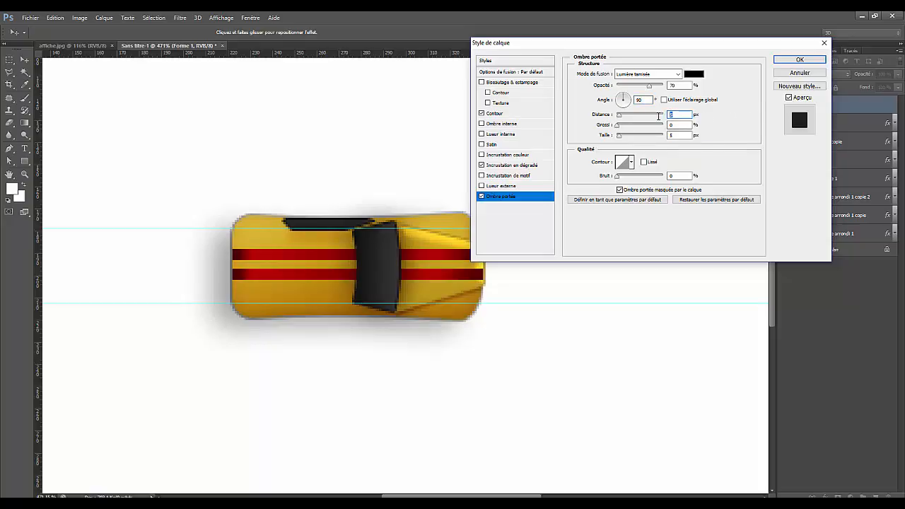
type("3")
key("Tab")
key("Tab")
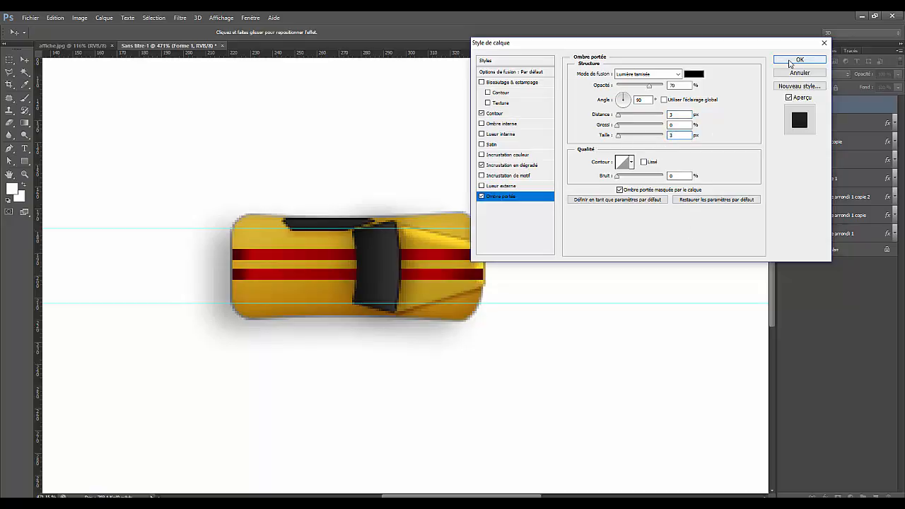
left_click(804, 60)
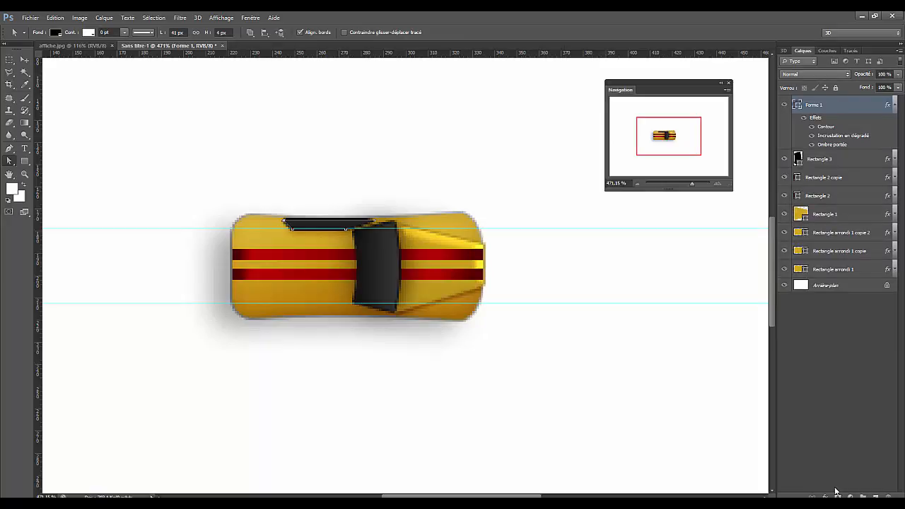
Duplicate the side window layer, Forme 1, and move the copy to the opposite long side of the car
left_click(842, 400)
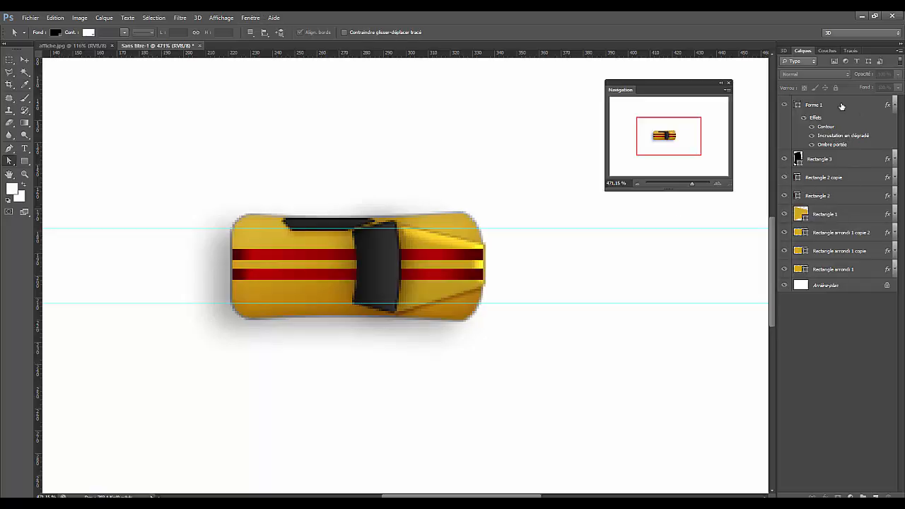
left_click(895, 105)
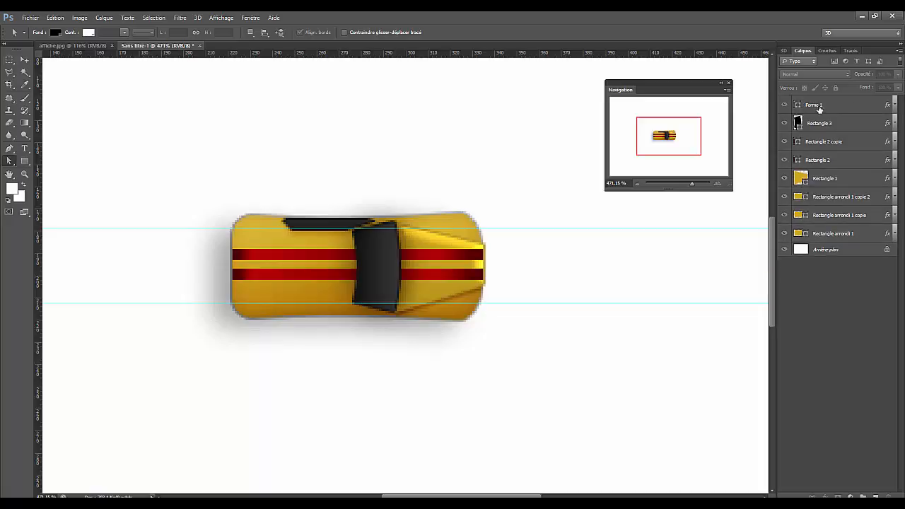
left_click_drag(818, 107, 876, 496)
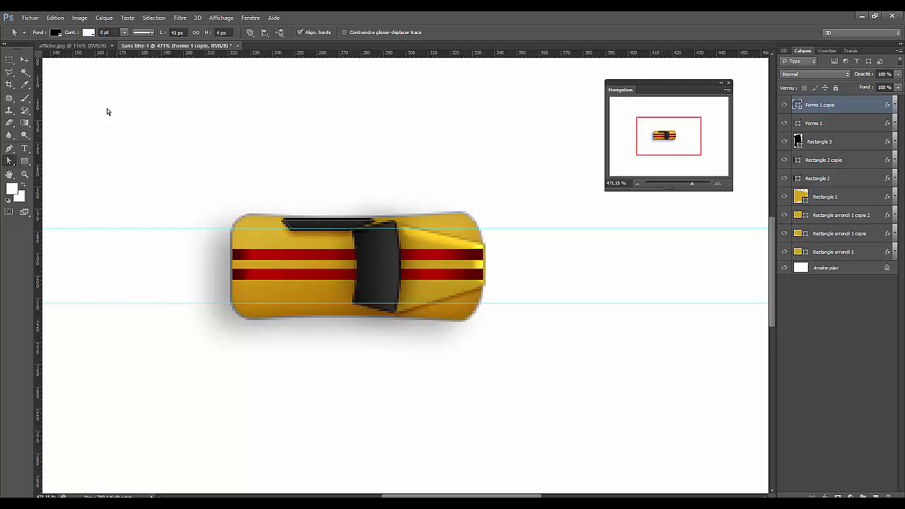
left_click(24, 61)
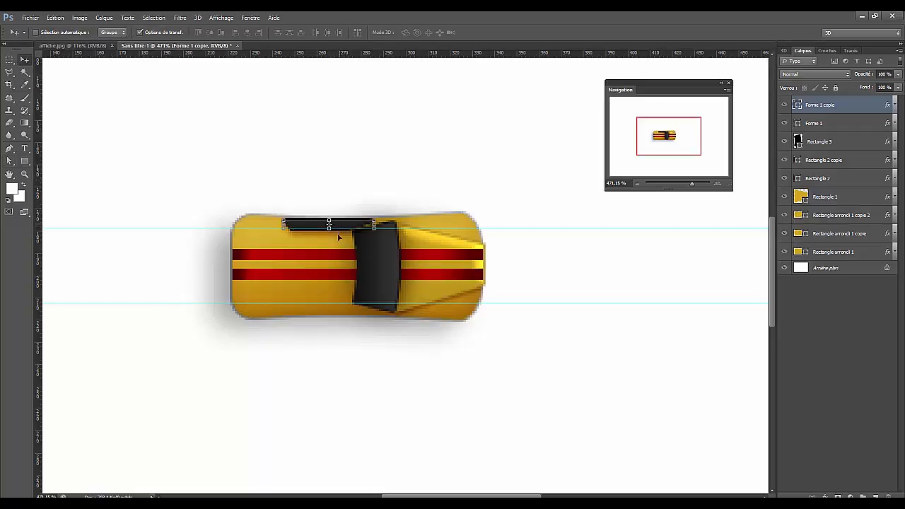
left_click_drag(342, 233, 334, 315)
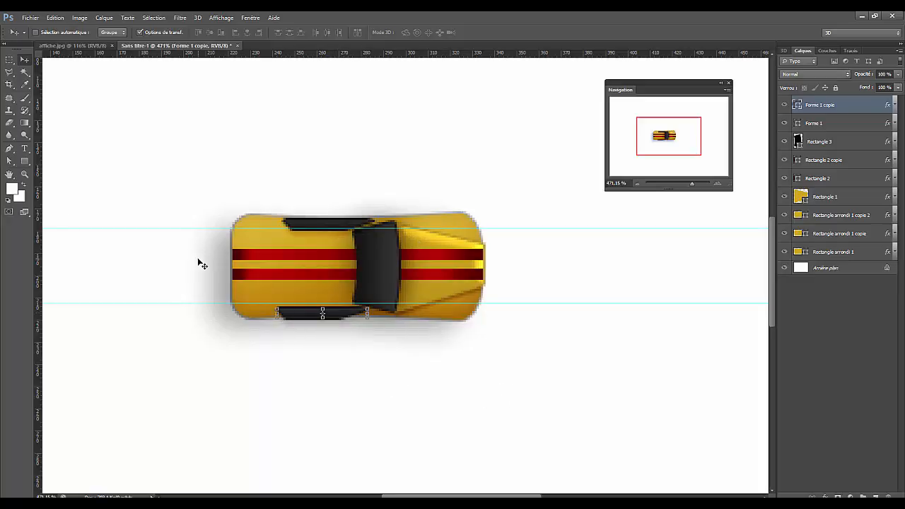
Flip the copied side window vertically and shift it slightly forward, against the windshield
left_click(59, 19)
mouse_move(127, 202)
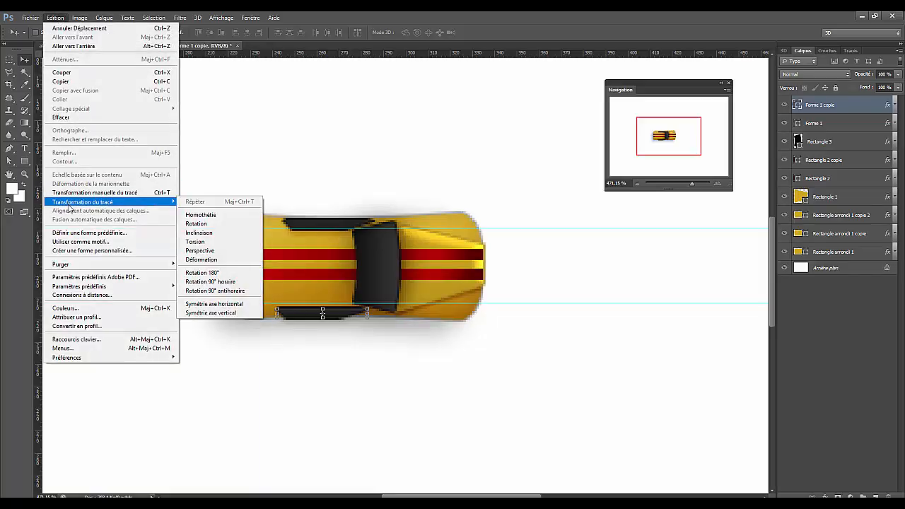
left_click(201, 316)
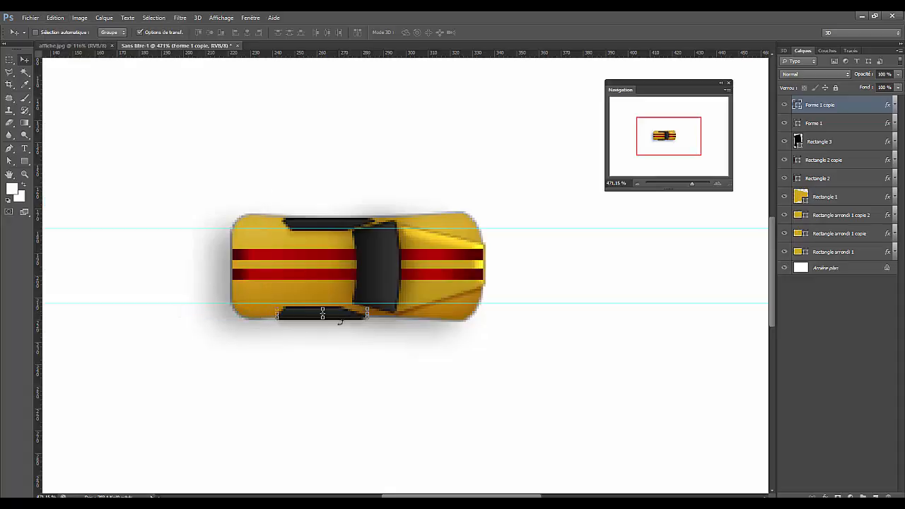
left_click_drag(341, 312, 344, 310)
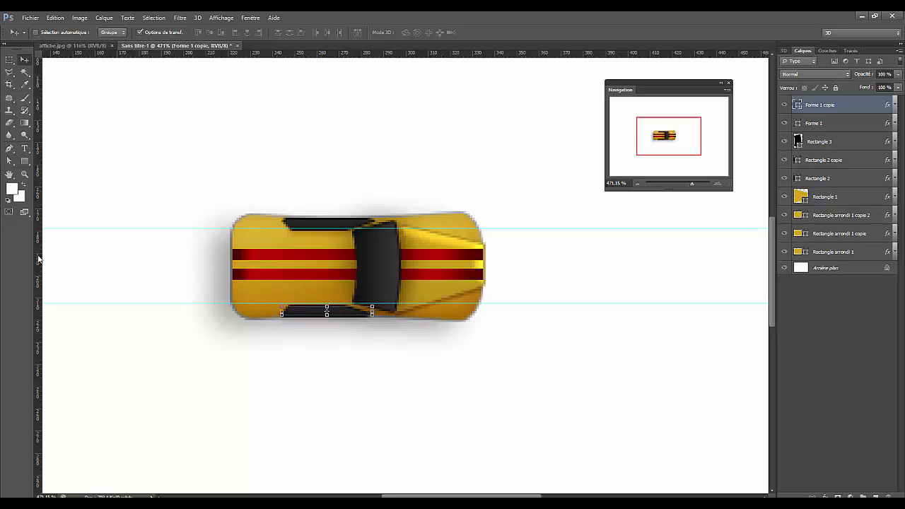
Place a vertical guide at the side windows' rear corners, align the copied window to it, and deselect the layer
left_click_drag(39, 259, 290, 266)
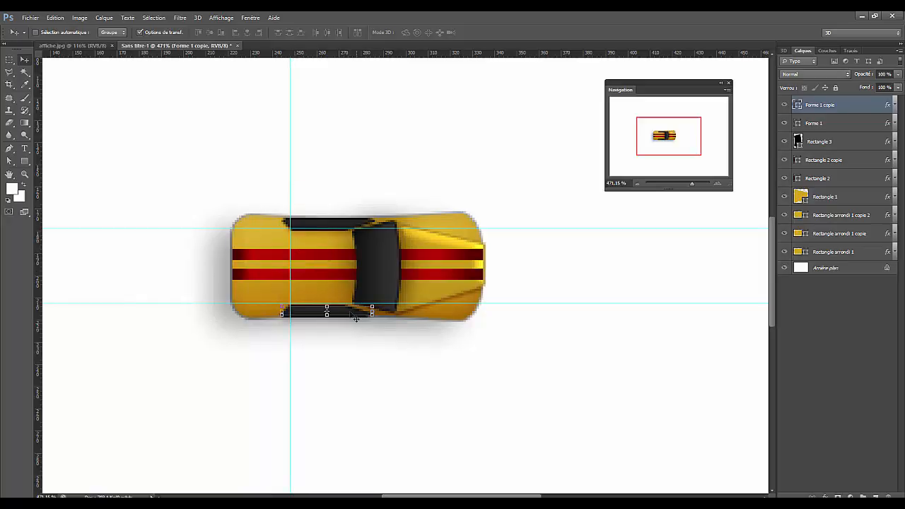
left_click_drag(692, 184, 697, 187)
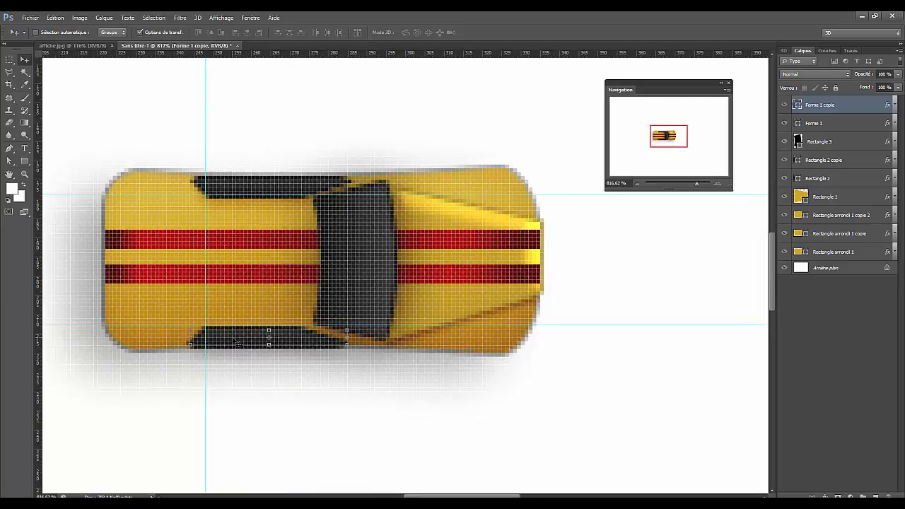
left_click_drag(238, 342, 238, 338)
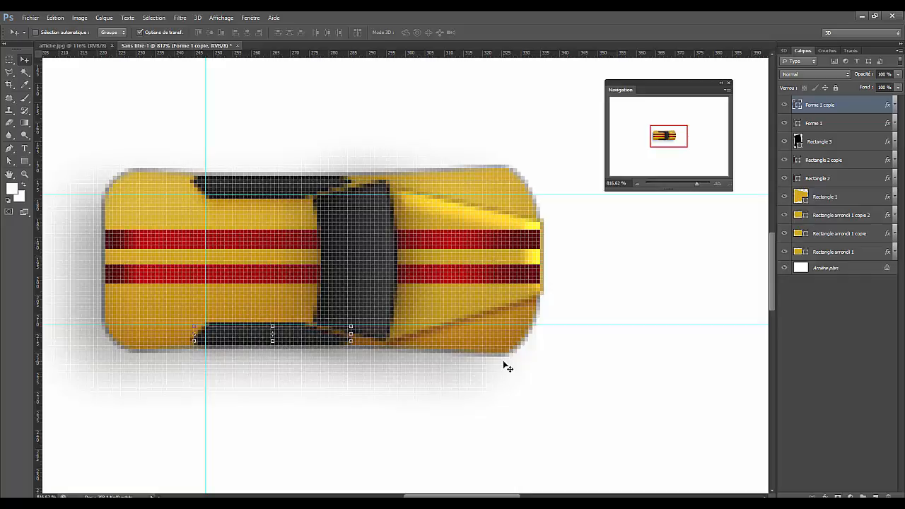
left_click(819, 376)
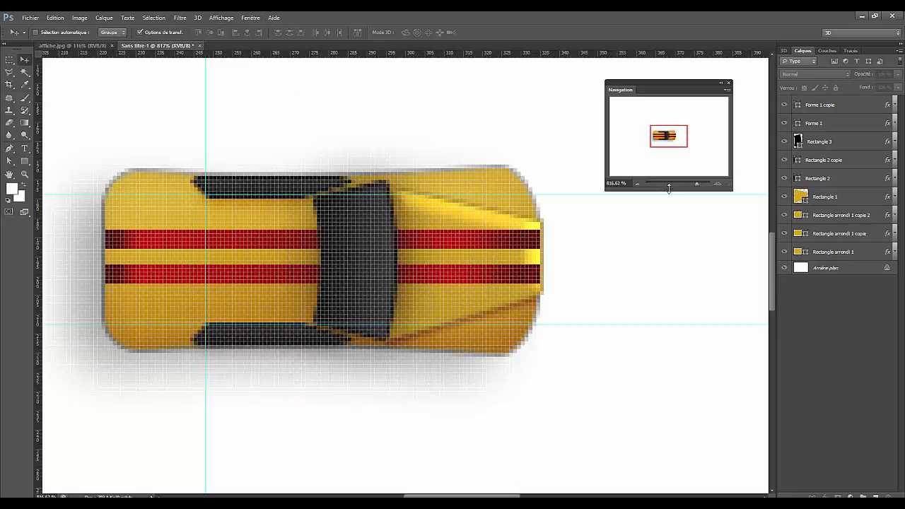
Create a black rectangle shape 18 px wide and 28 px high
mouse_move(698, 181)
left_mouse_down()
mouse_move(680, 186)
mouse_move(690, 185)
left_mouse_up()
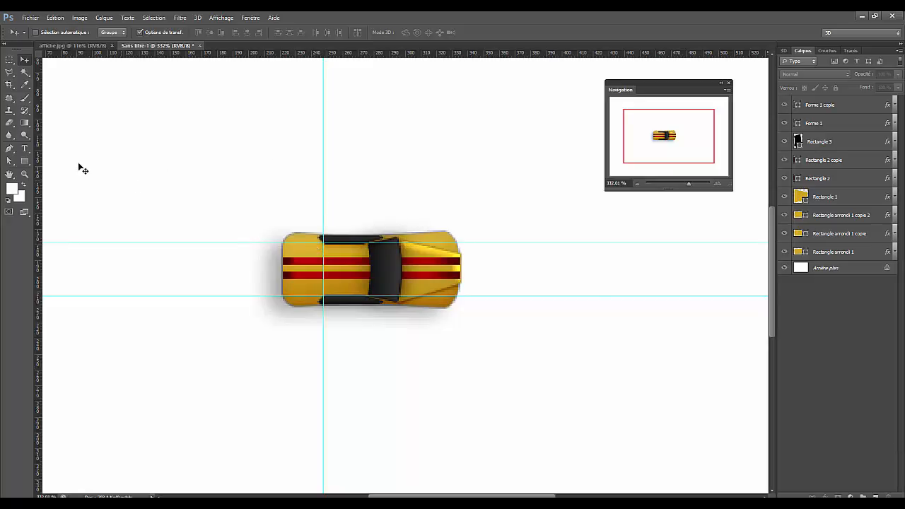
left_click(26, 161)
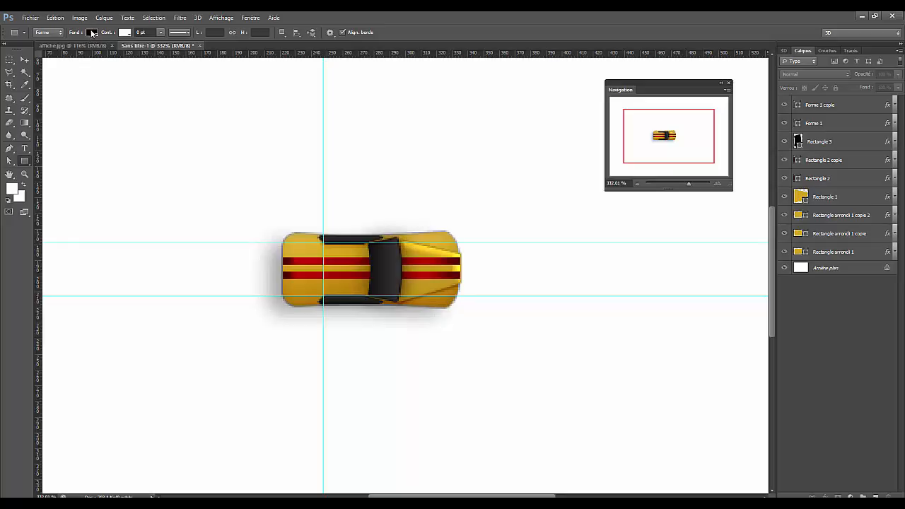
left_click(203, 149)
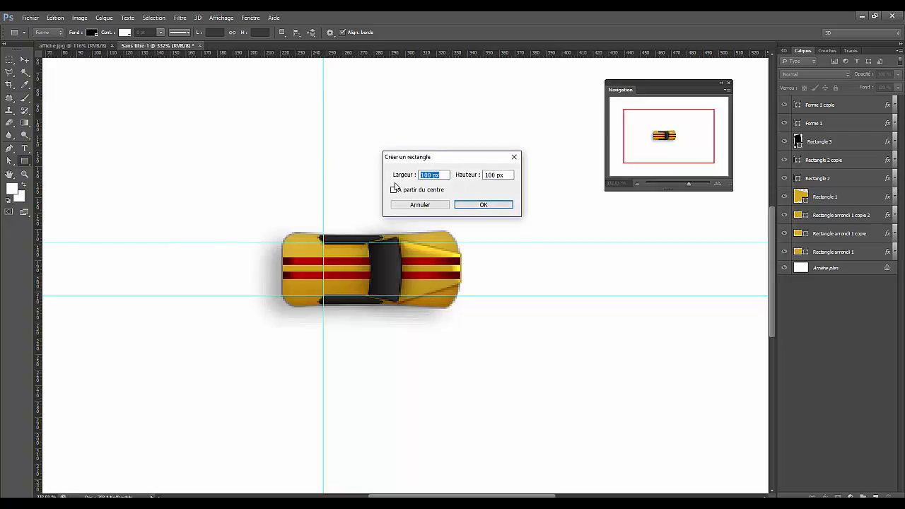
left_click(432, 175)
double_click(432, 175)
type("18px")
key("Tab")
type("2")
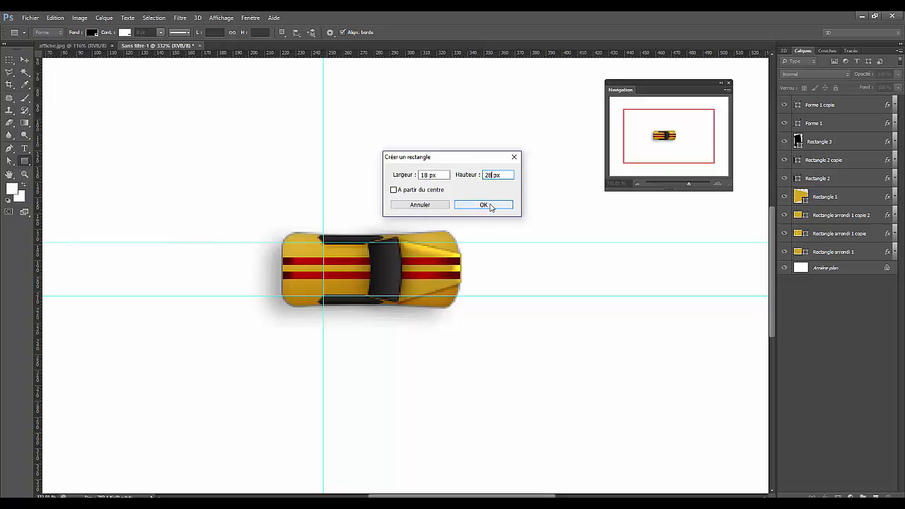
left_click(484, 205)
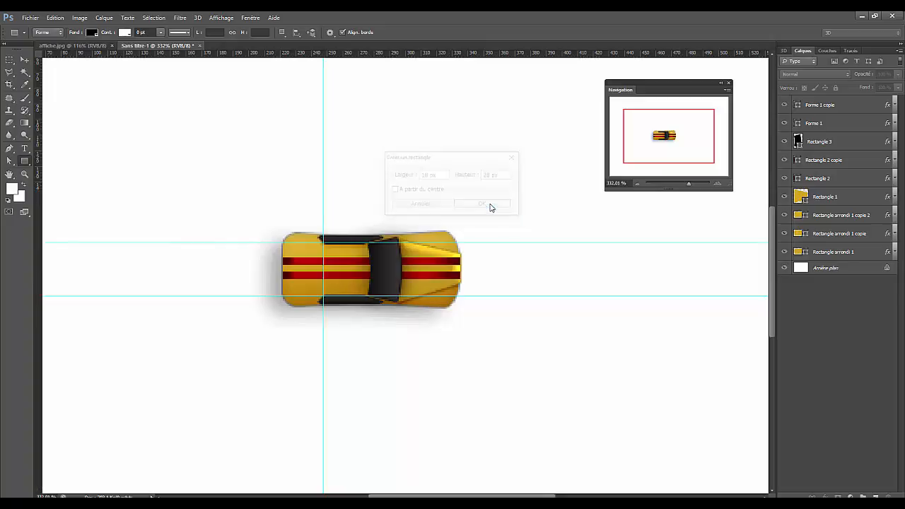
Move the new black rectangle onto the rear of the car, centred across the red stripes, and deselect it
left_click(24, 60)
left_click_drag(229, 169, 319, 262)
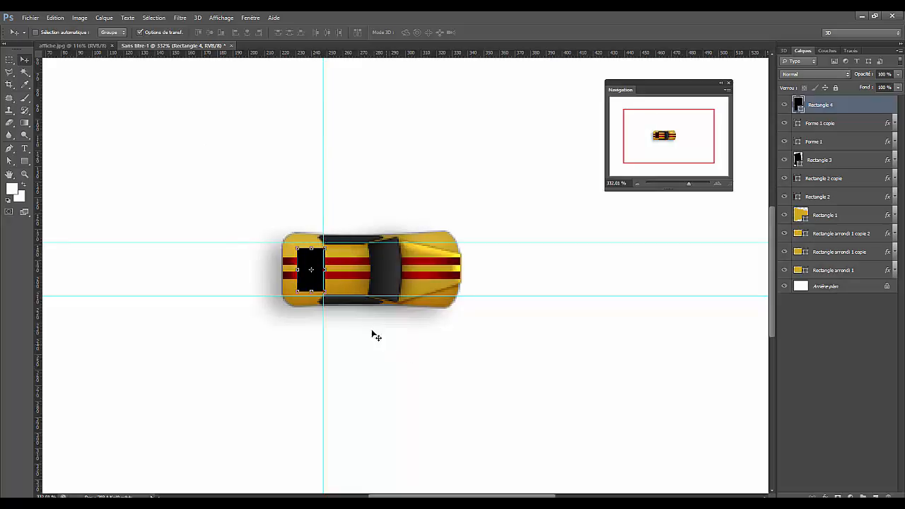
left_click(408, 309)
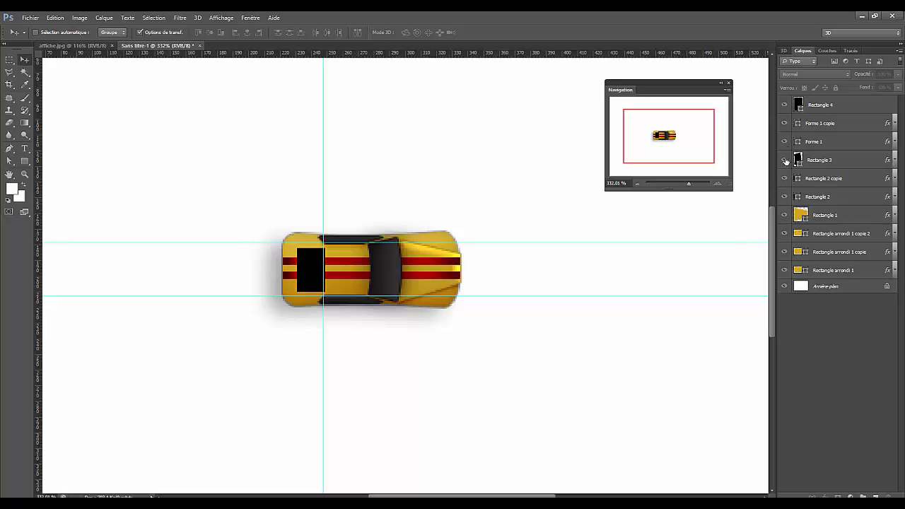
Set the gradient overlay angle of the copied side window, Forme 1 copie, to 90°
left_click(895, 123)
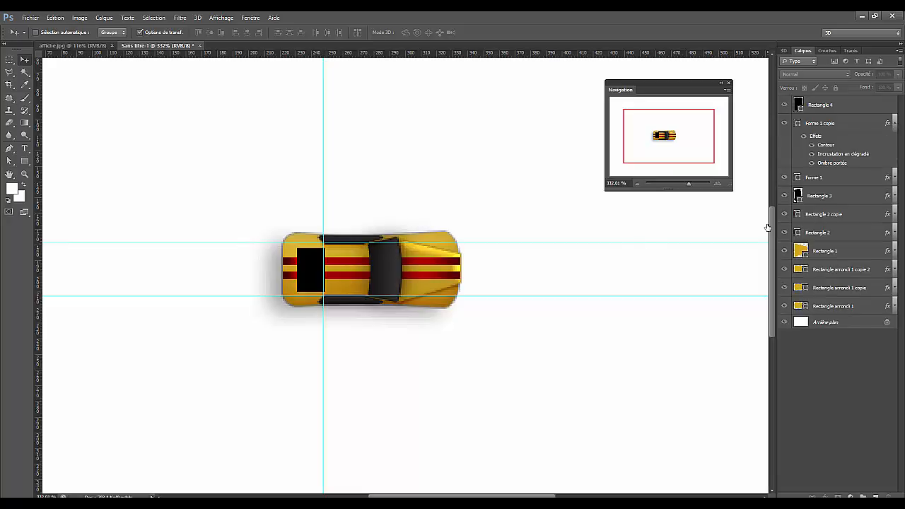
double_click(832, 155)
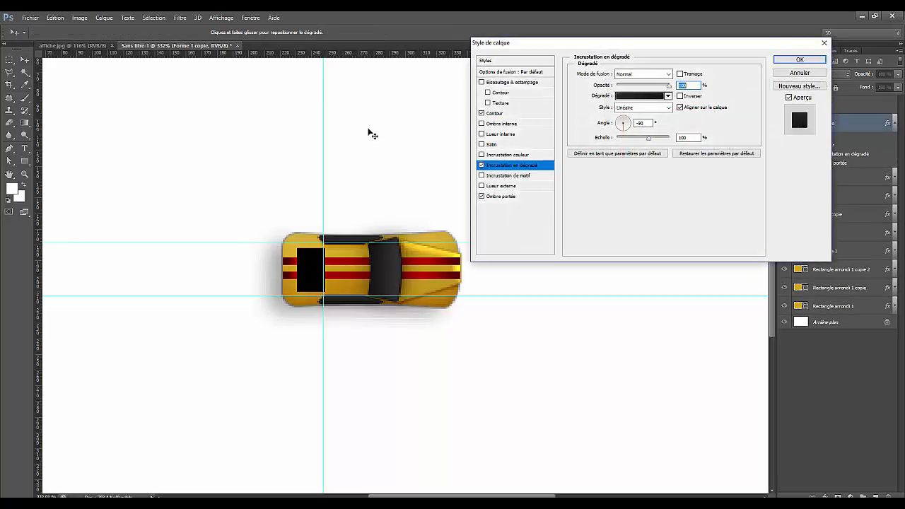
left_click(645, 123)
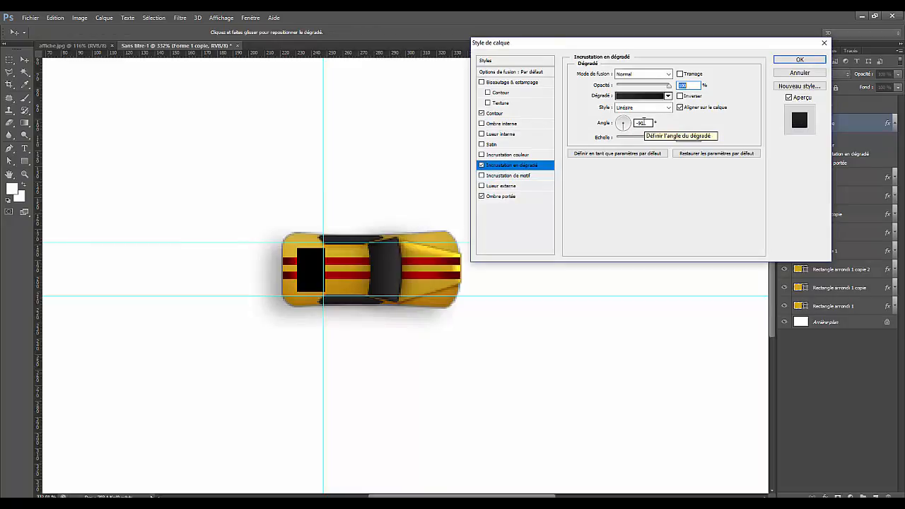
left_click_drag(649, 124, 631, 123)
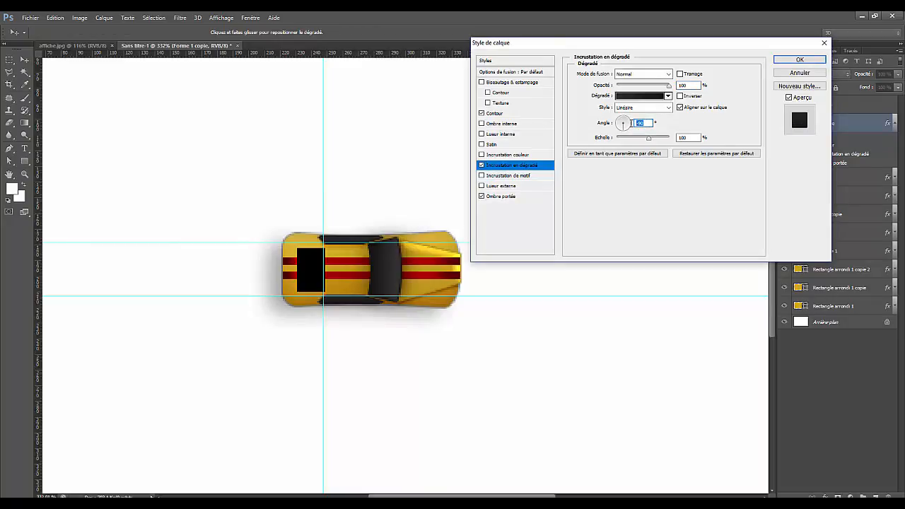
type("90")
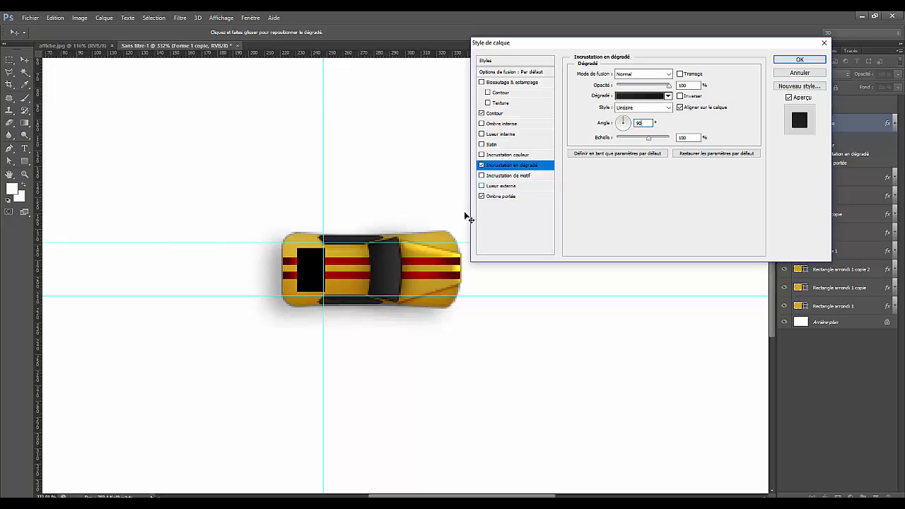
Set the copied side window's drop shadow angle to -90°, apply the layer style, and deselect the layer
left_click(501, 198)
double_click(638, 100)
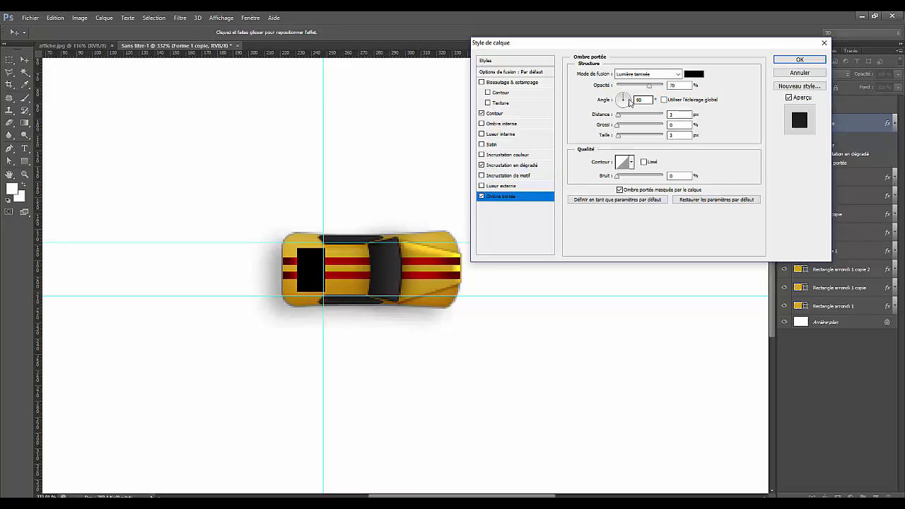
left_click(638, 100)
type("-")
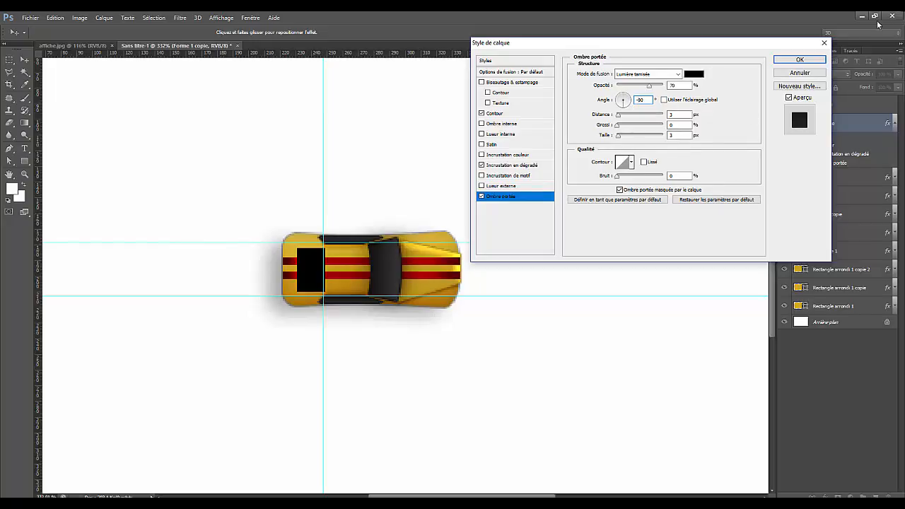
left_click(807, 61)
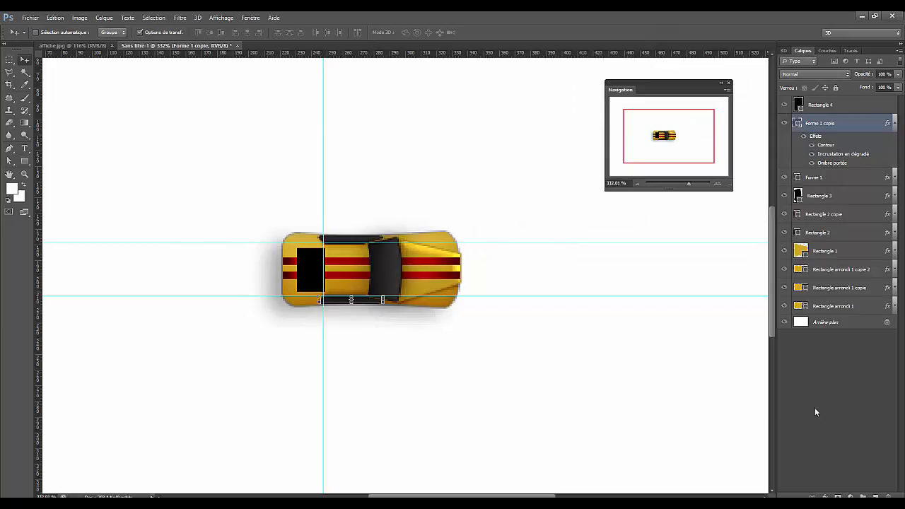
left_click(851, 403)
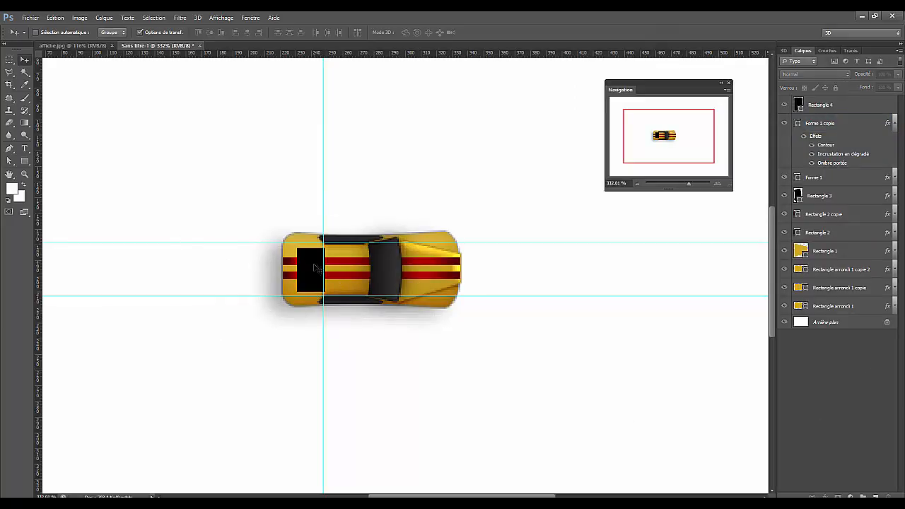
Warp the rear black rectangle, Rectangle 4, with a vertically oriented Arc at 15% bend and commit it
left_click(817, 111)
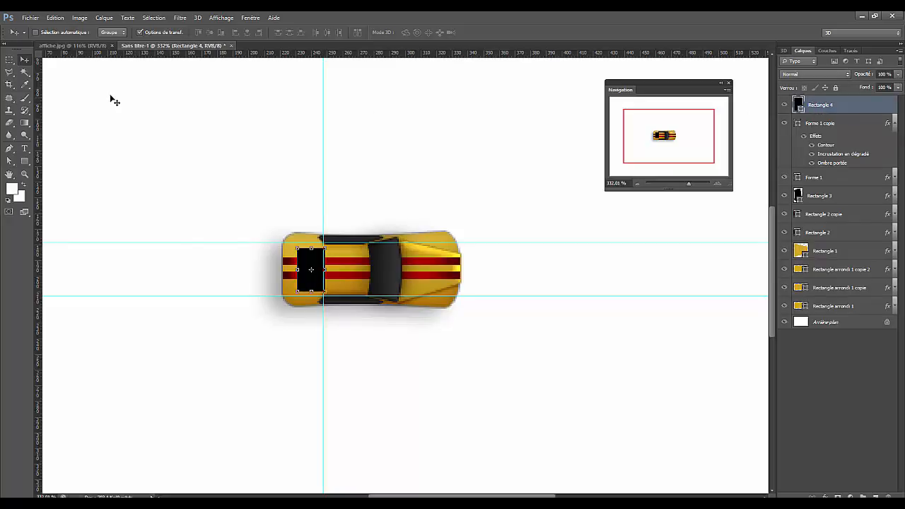
left_click(62, 19)
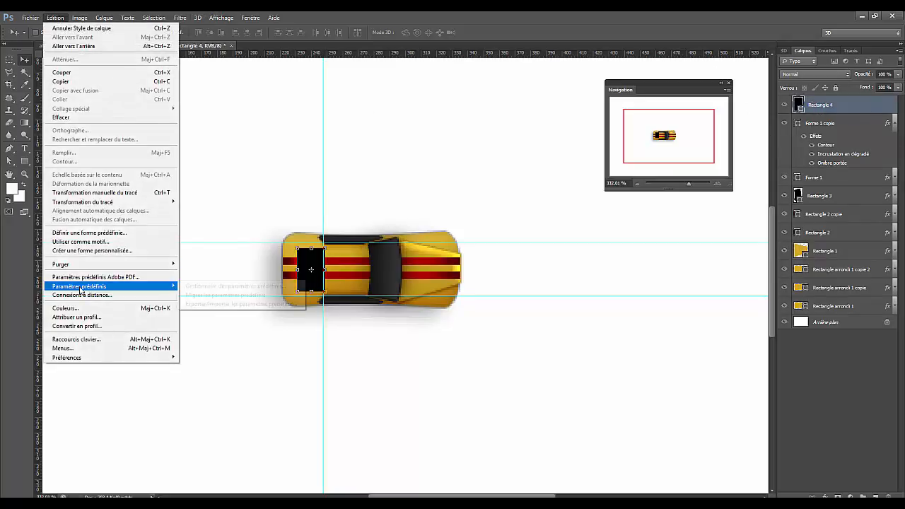
left_click(201, 260)
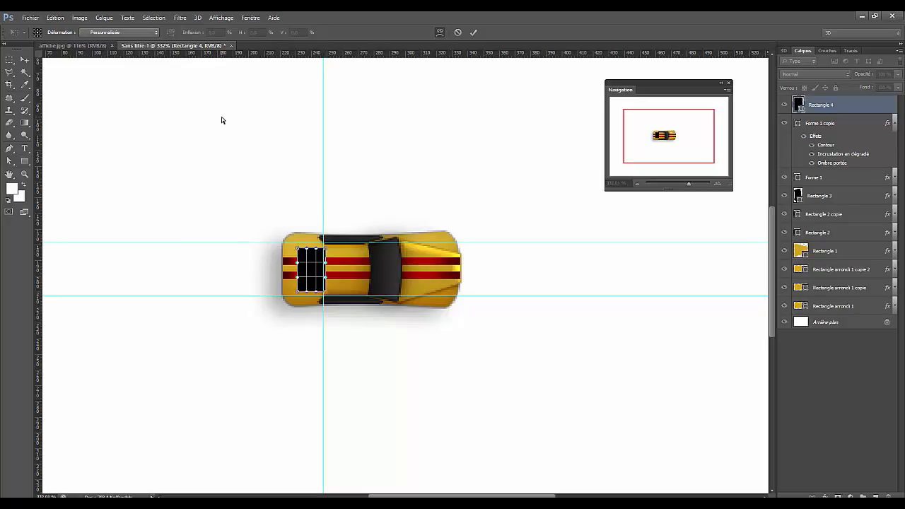
left_click(157, 32)
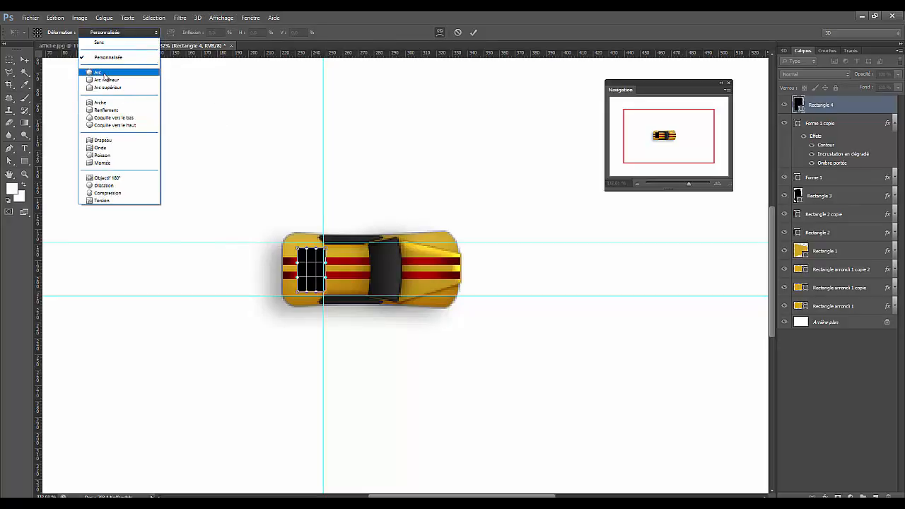
left_click(99, 72)
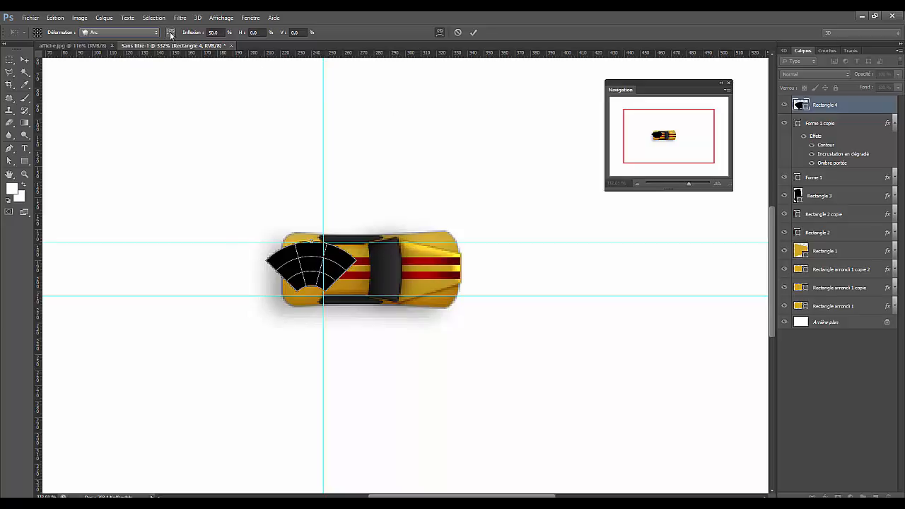
left_click(170, 33)
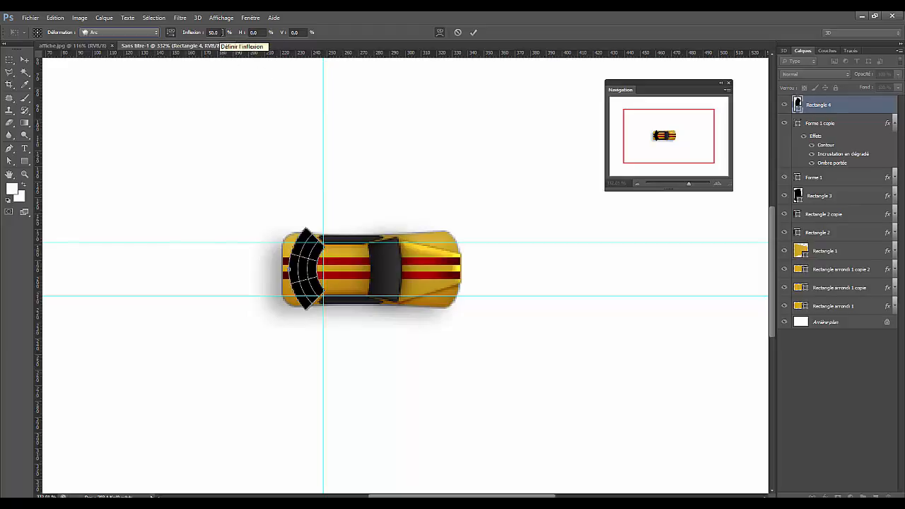
left_click(214, 32)
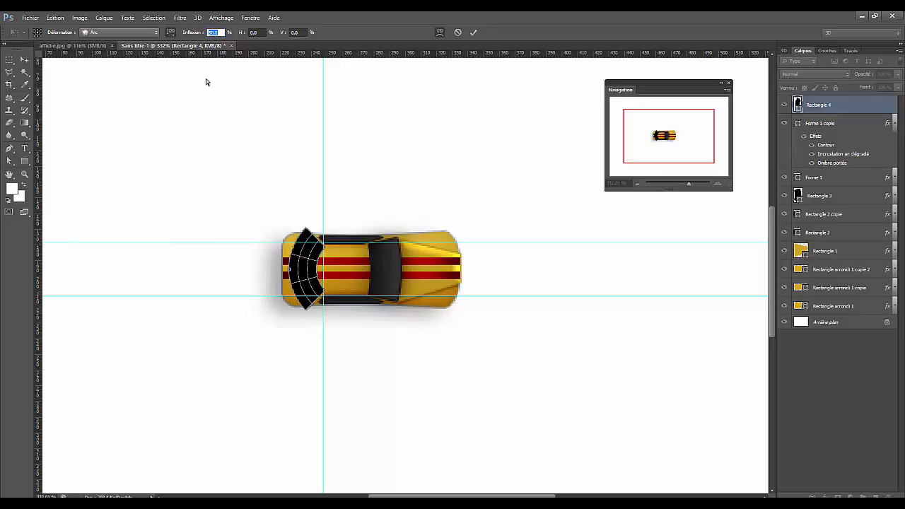
type("15")
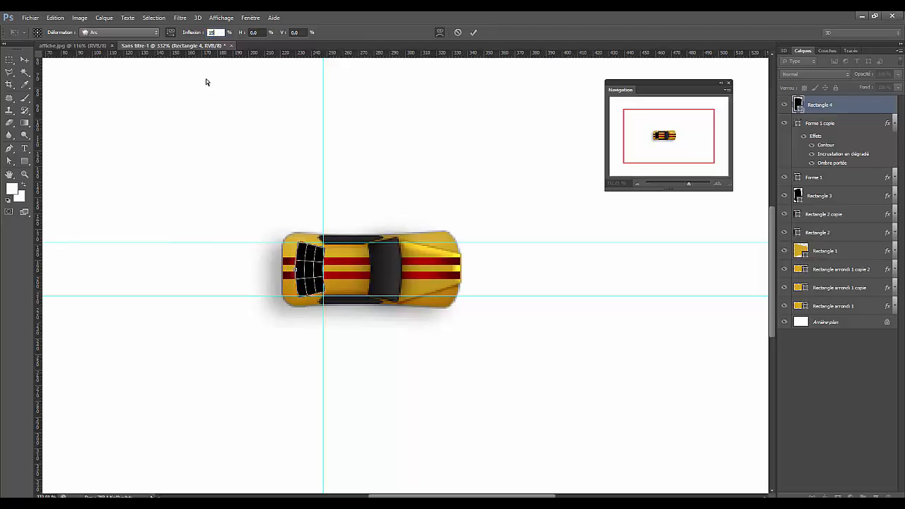
left_click(473, 31)
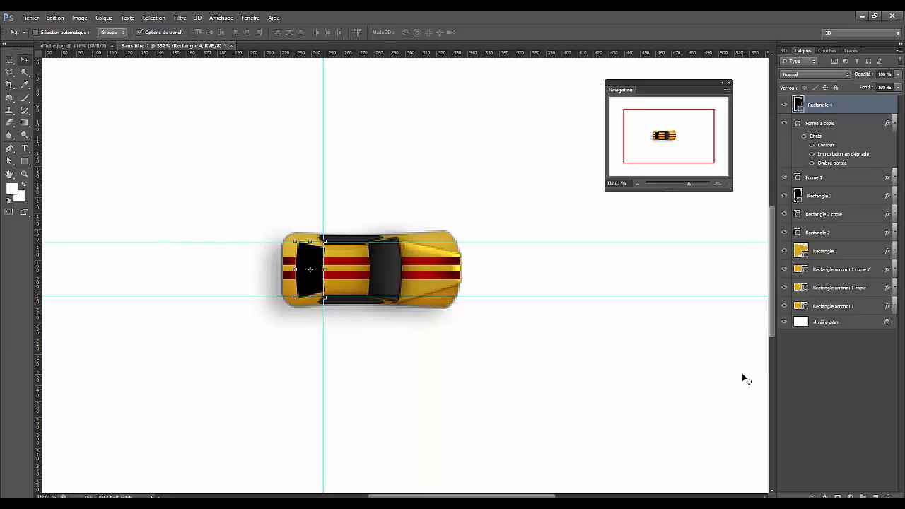
Deselect the rear window layer and hide the guides
left_click(843, 389)
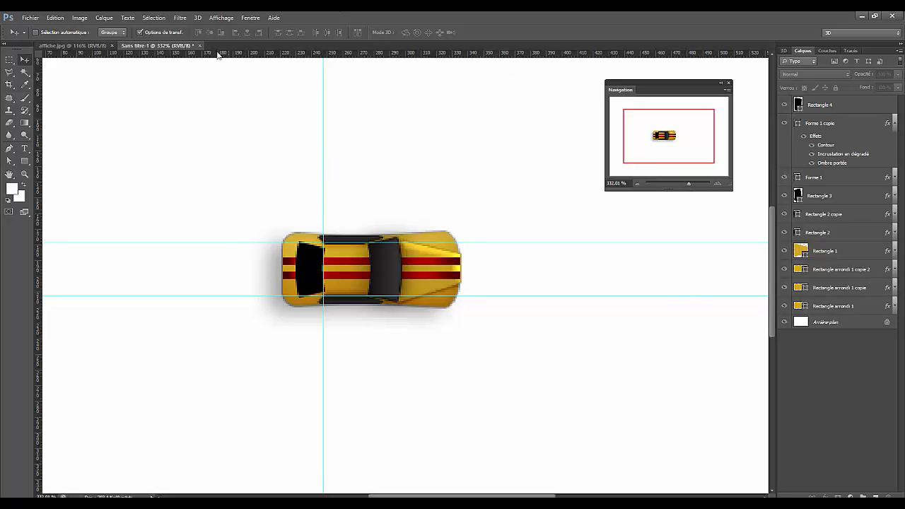
left_click(221, 18)
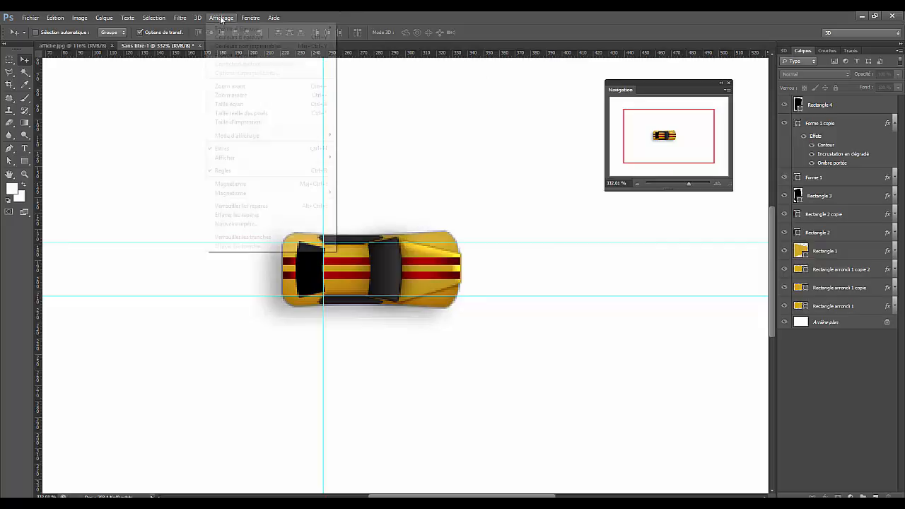
left_click(209, 150)
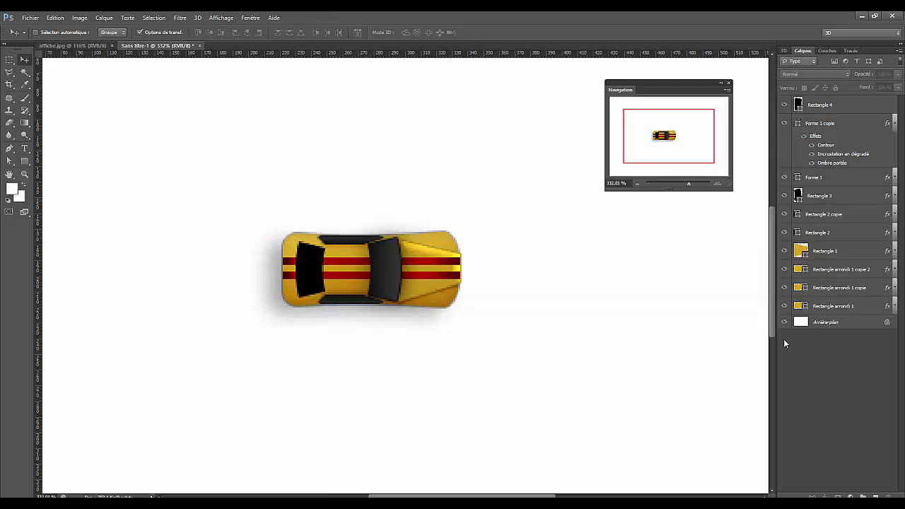
Add a stroke layer effect with a size of 1 px to the rear window, Rectangle 4
left_click(835, 110)
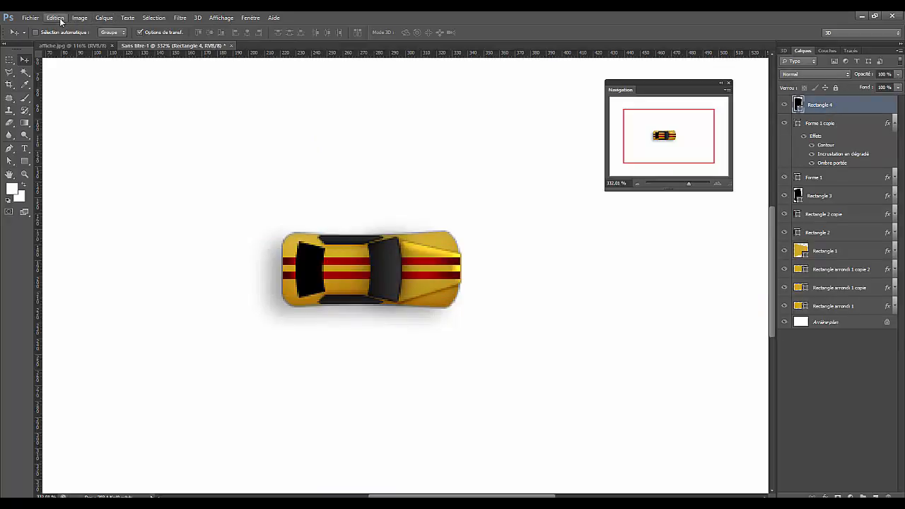
left_click(104, 17)
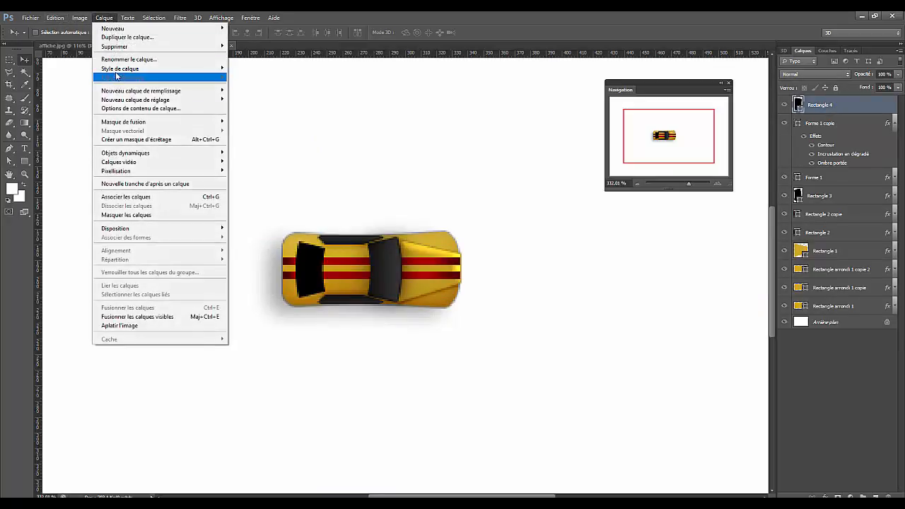
mouse_move(118, 70)
left_click(247, 69)
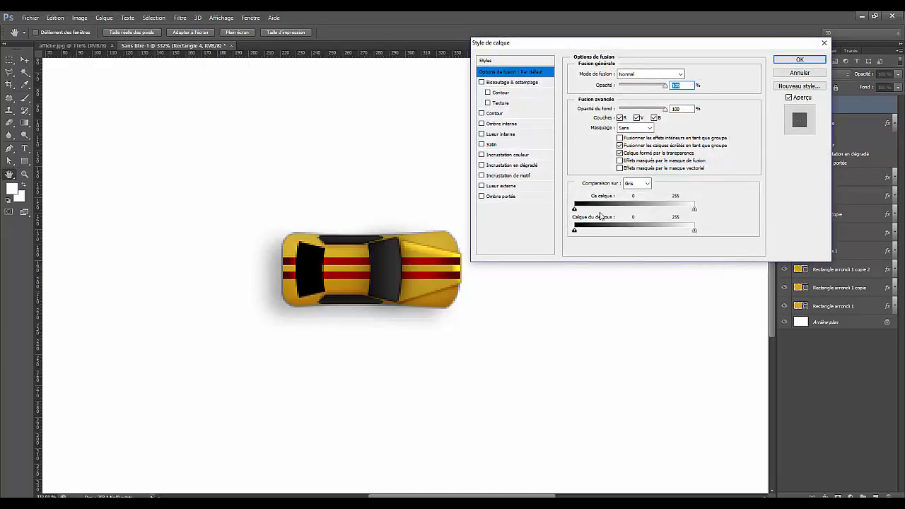
left_click(481, 113)
double_click(689, 72)
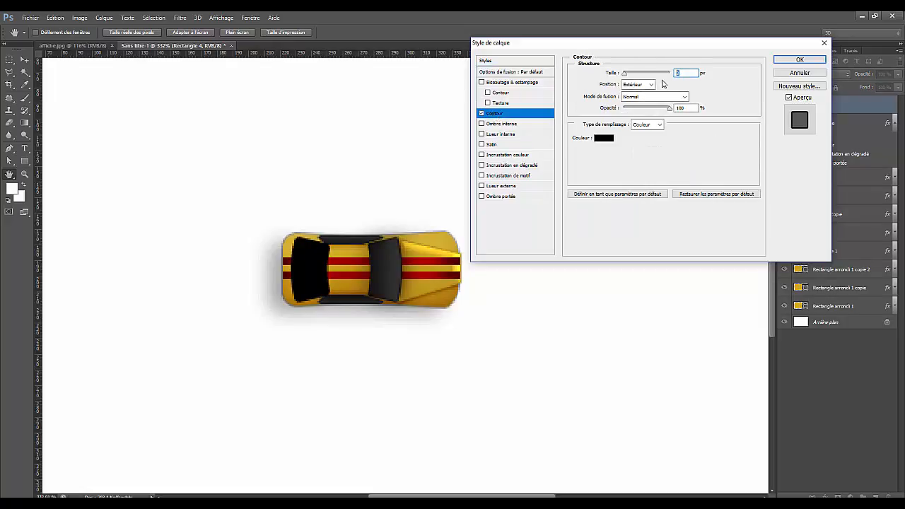
type("1")
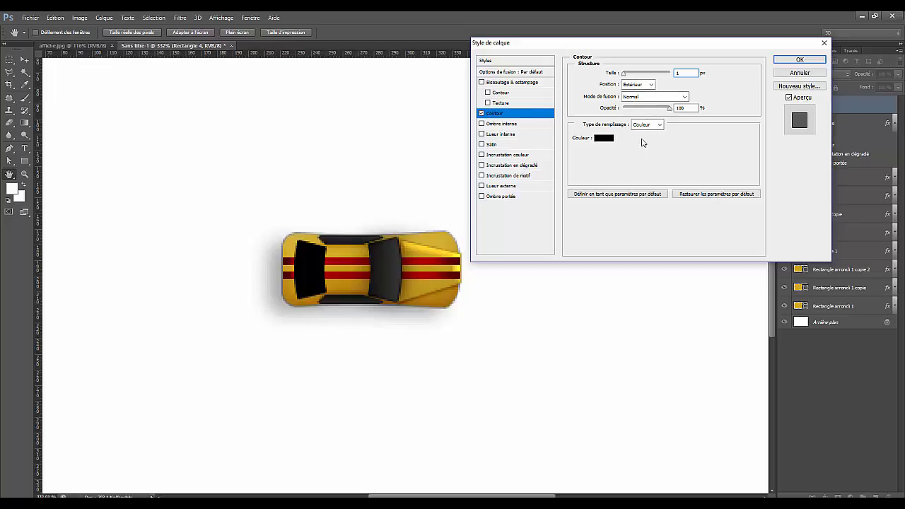
Set the rear window's stroke color to 131313
left_click(606, 139)
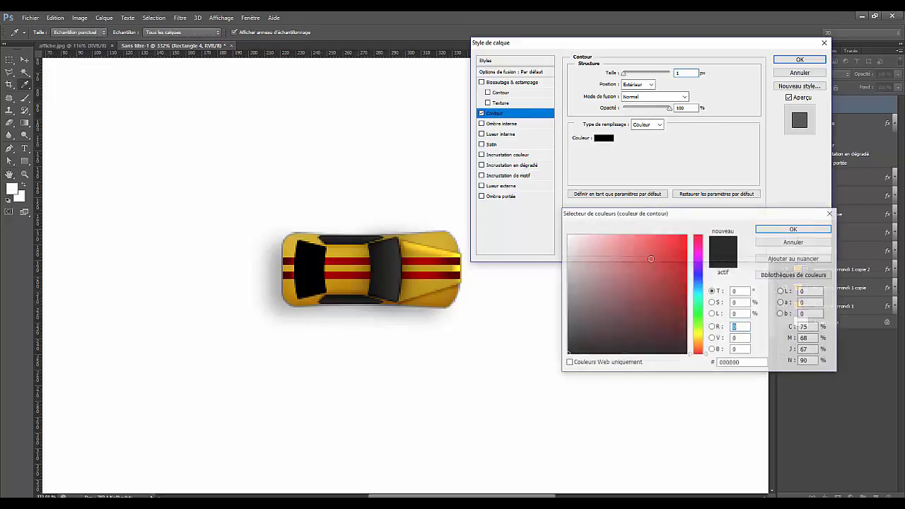
double_click(730, 364)
type("131313")
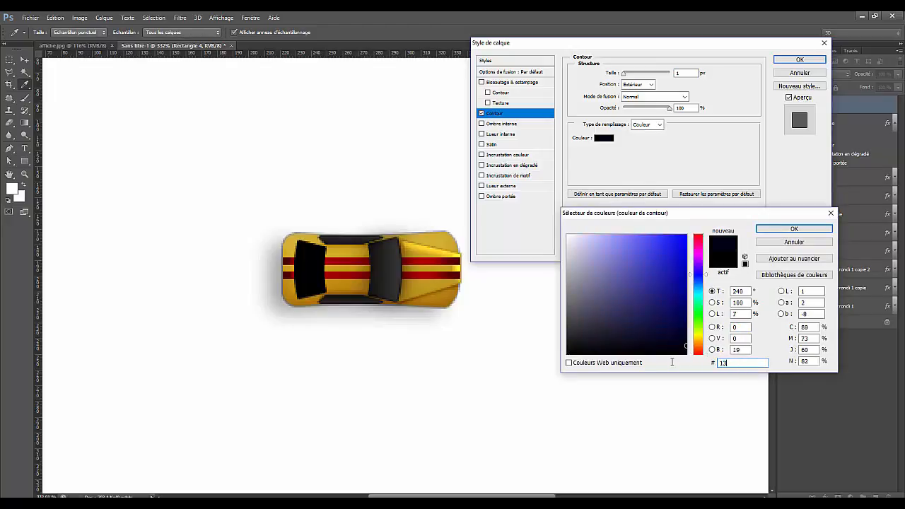
left_click(794, 228)
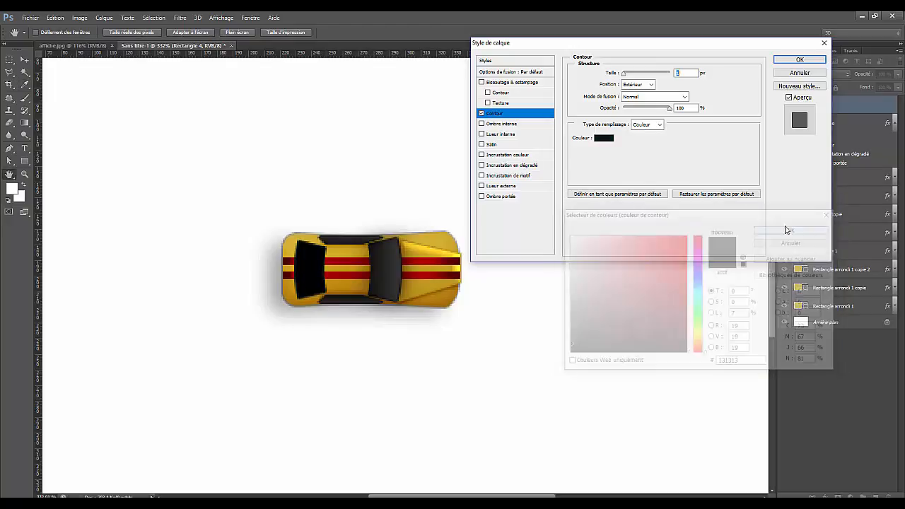
Add a linear gradient overlay to the rear window and set its angle to 0°
left_click(482, 165)
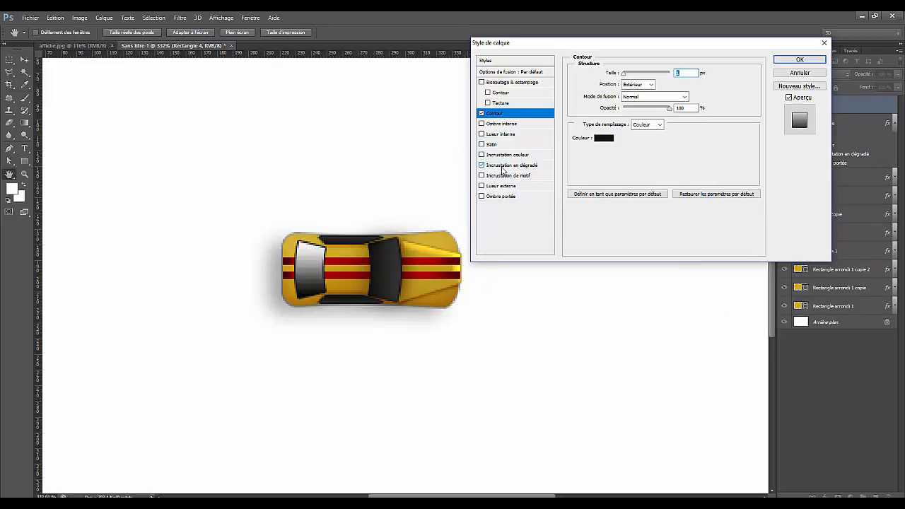
left_click(504, 168)
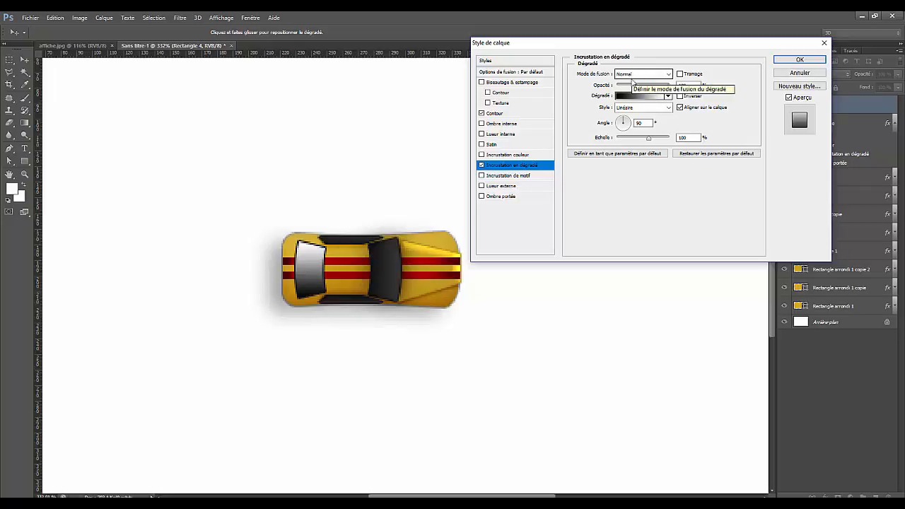
left_click_drag(646, 123, 623, 123)
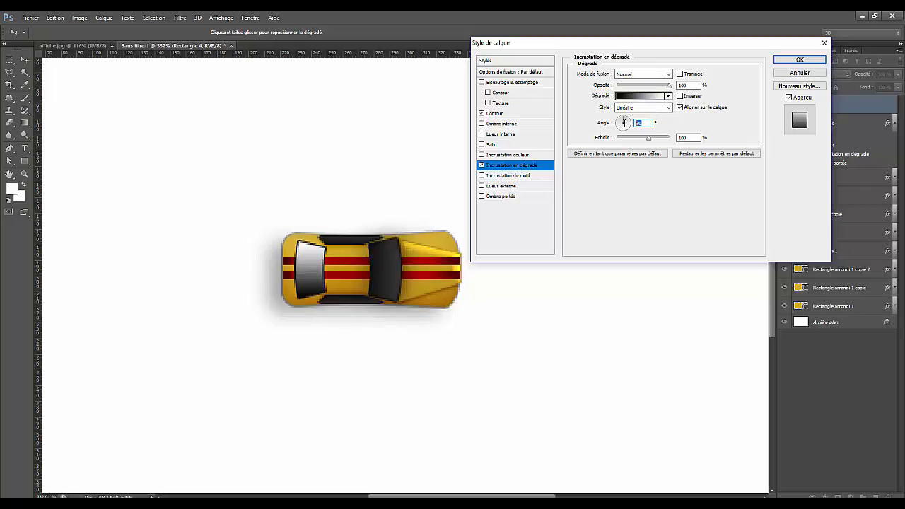
type("0")
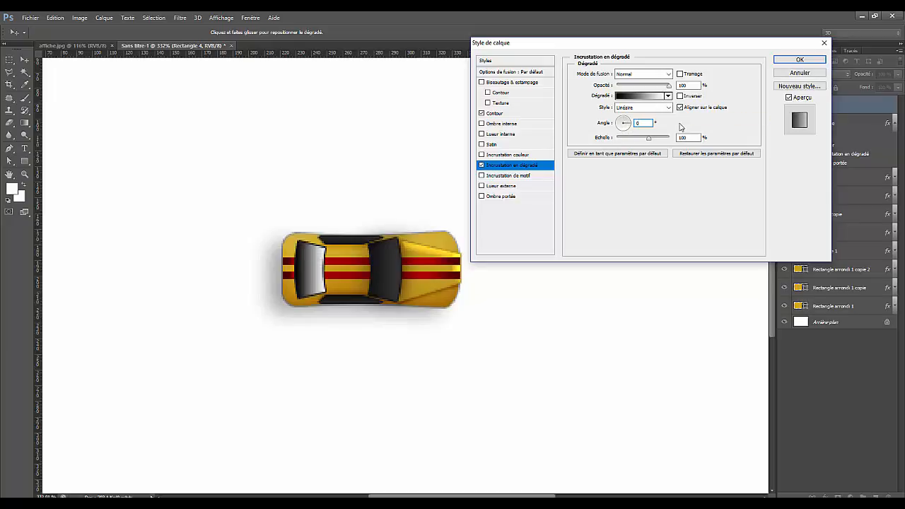
Change the starting color stop of the rear window's overlay gradient to 353535
left_click(640, 96)
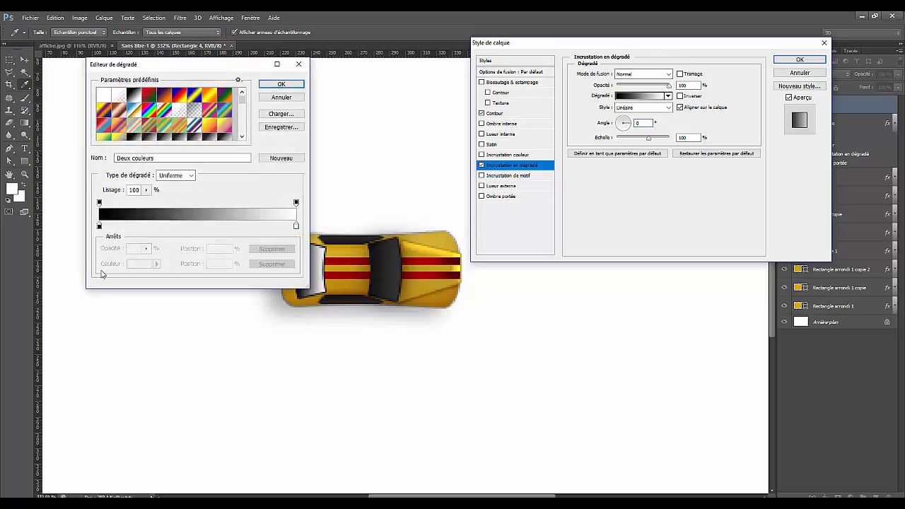
left_click(100, 227)
left_click(131, 264)
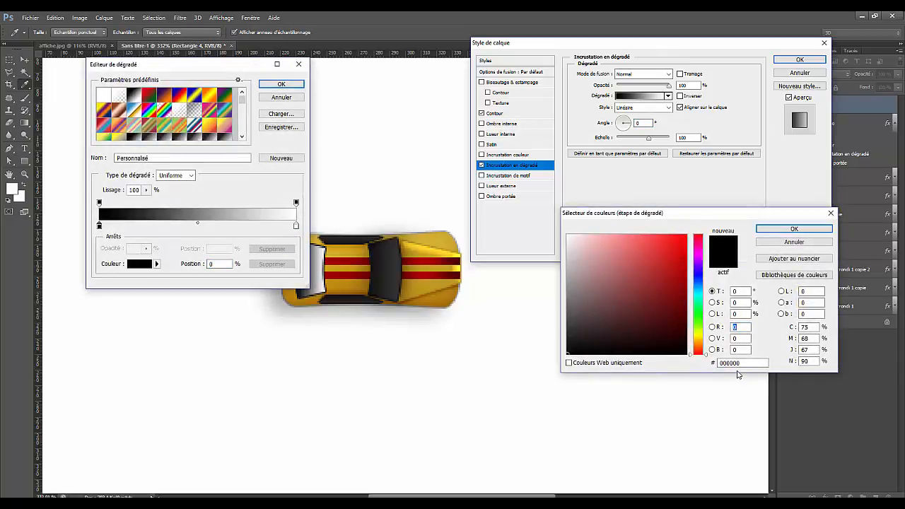
type("35")
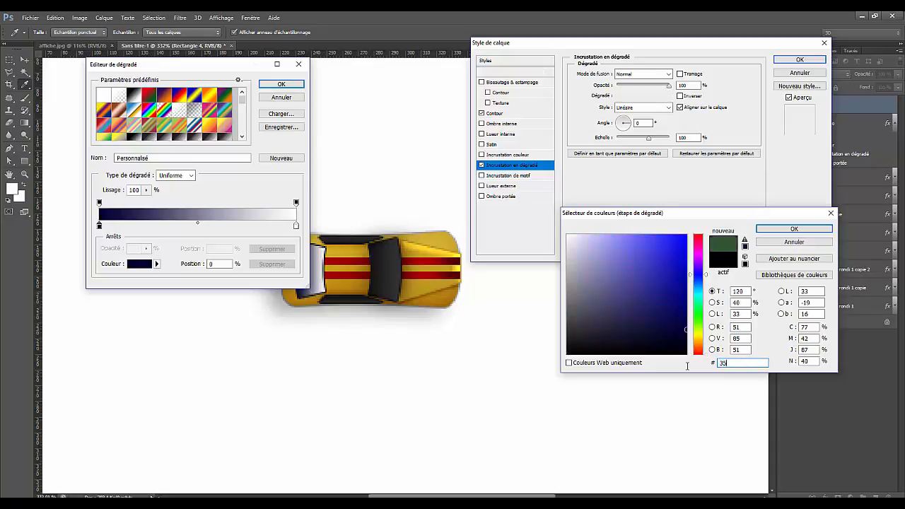
type("3535")
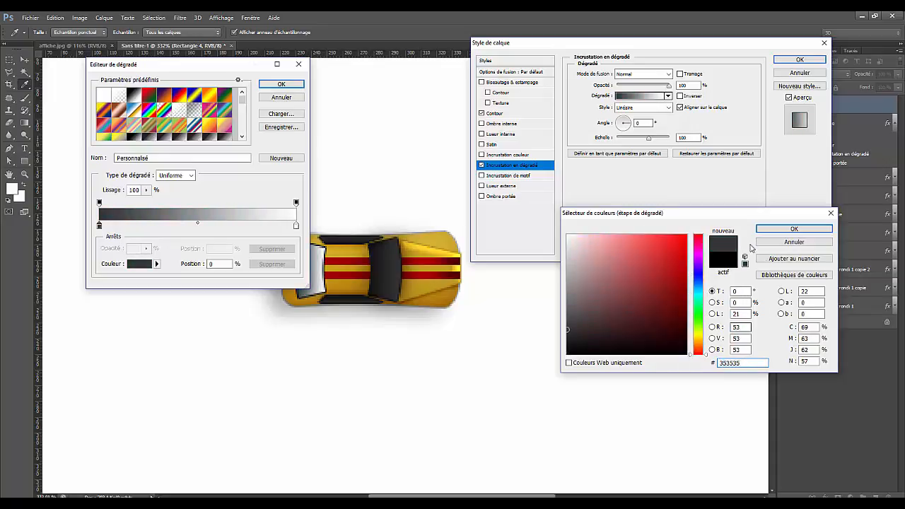
left_click(773, 236)
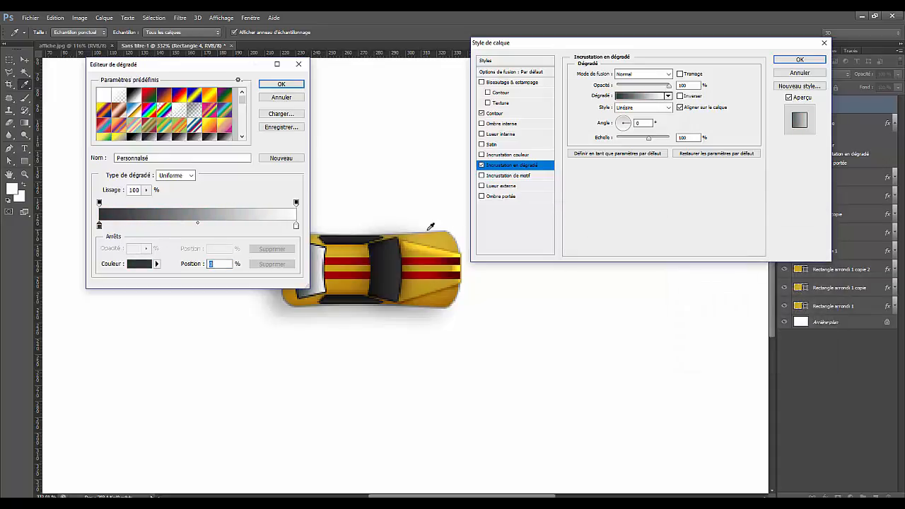
Change the gradient's ending color stop to 141414 and accept the edited gradient
left_click(295, 226)
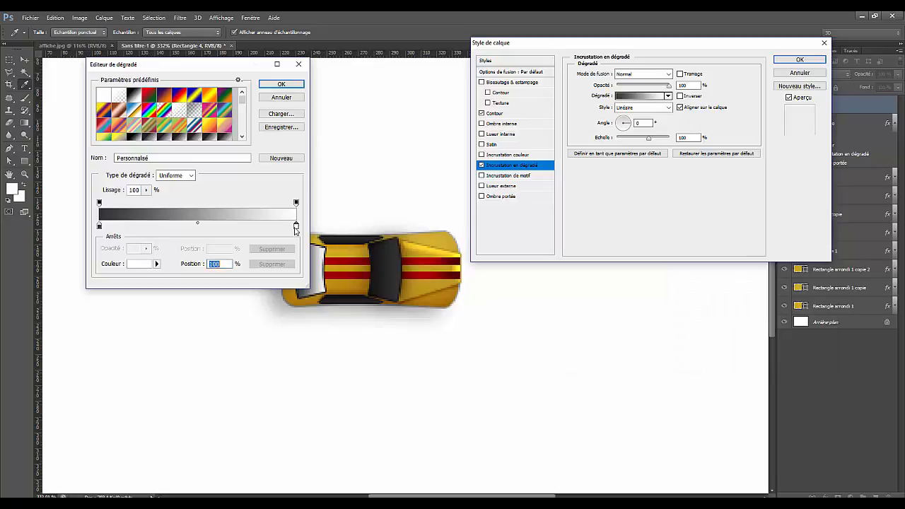
left_click(143, 265)
left_click_drag(735, 363, 677, 365)
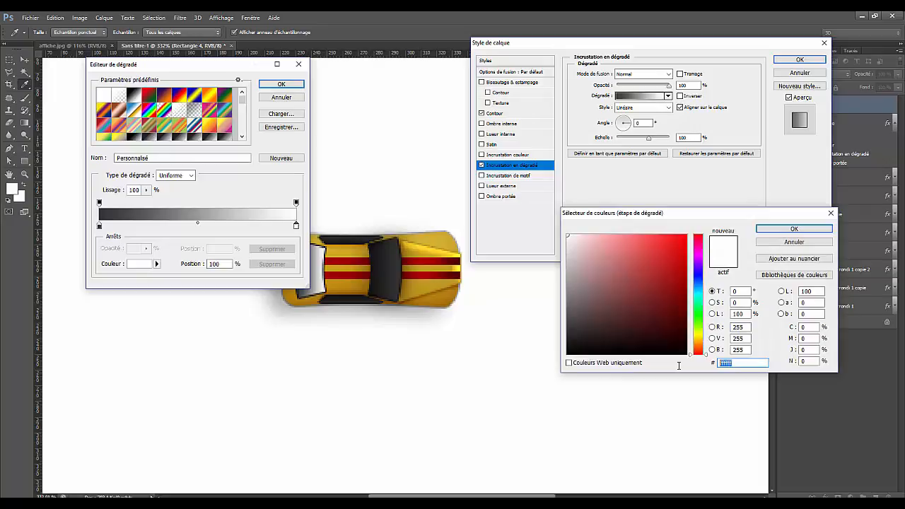
type("141414")
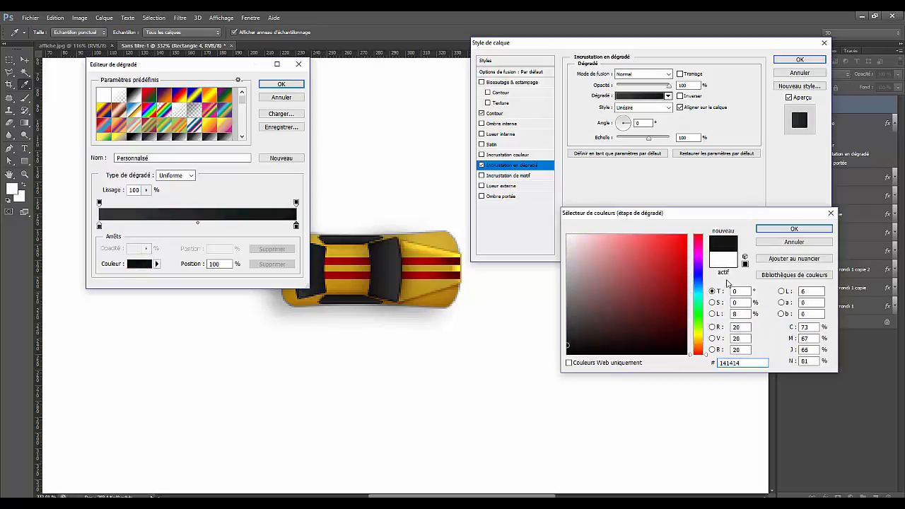
left_click(794, 229)
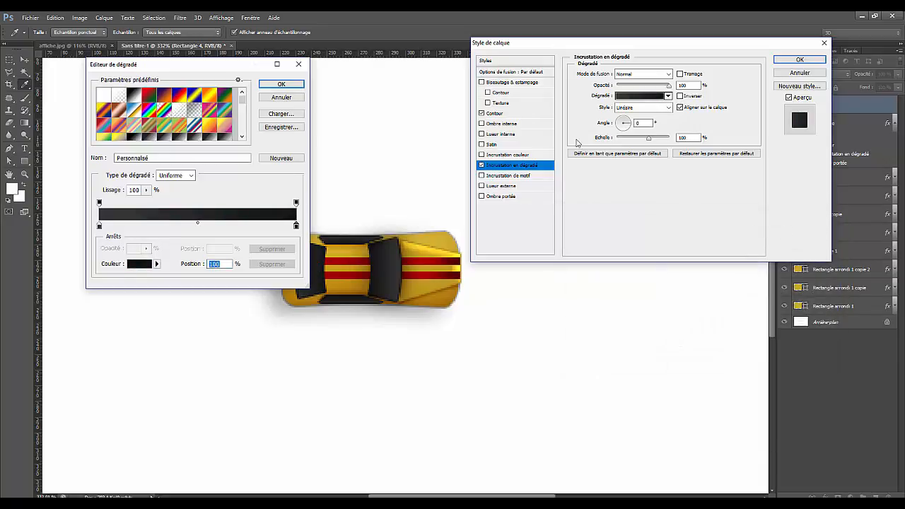
left_click(282, 84)
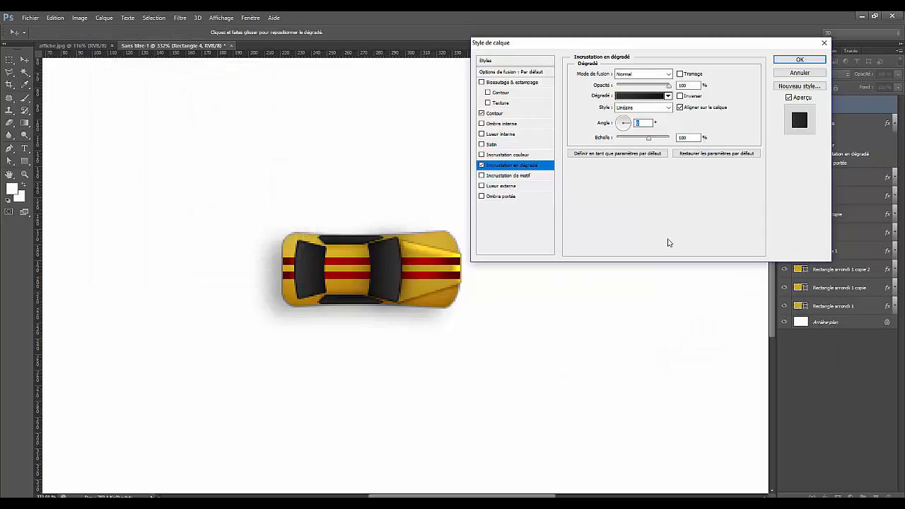
Add an outer glow to the rear window with Normal blend mode and 55% opacity
left_click(482, 186)
left_click(498, 186)
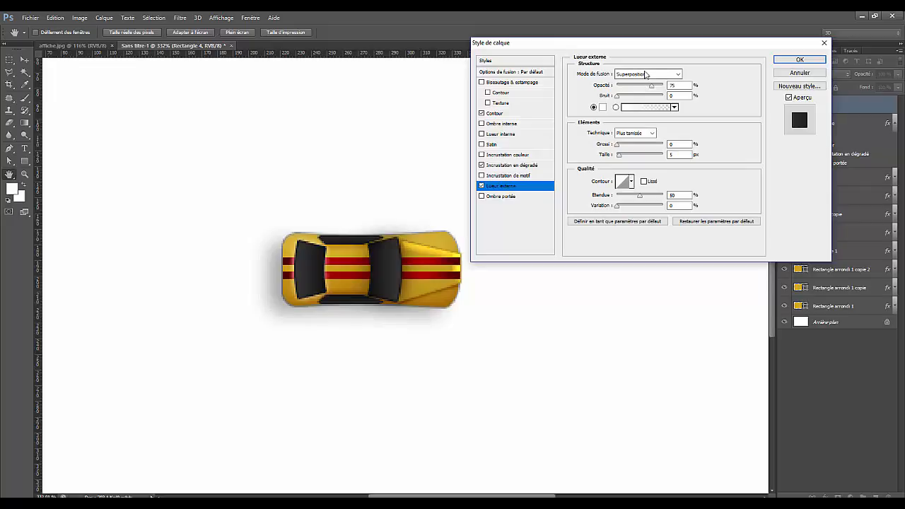
left_click(678, 75)
left_click(677, 74)
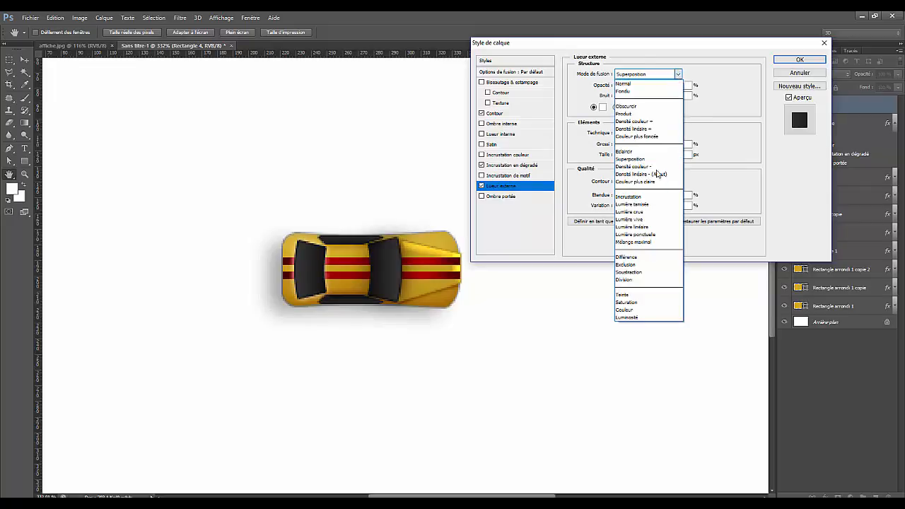
left_click(640, 86)
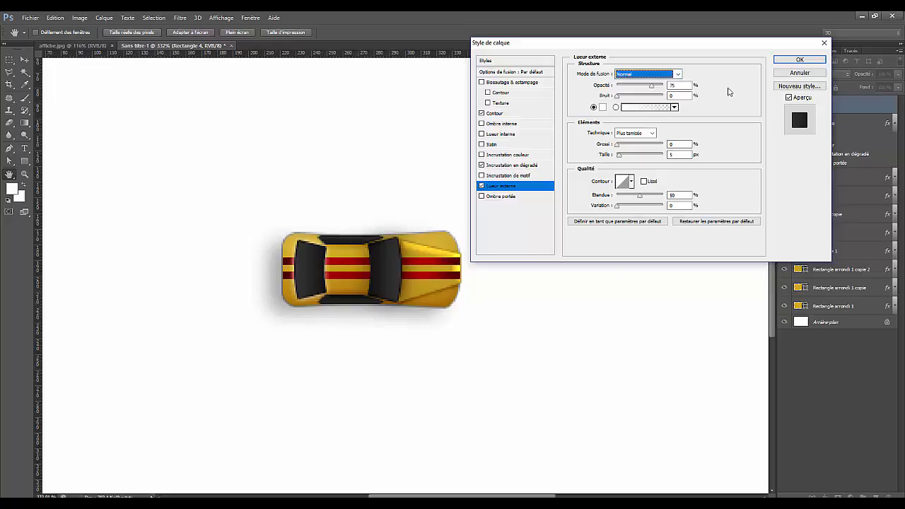
double_click(673, 85)
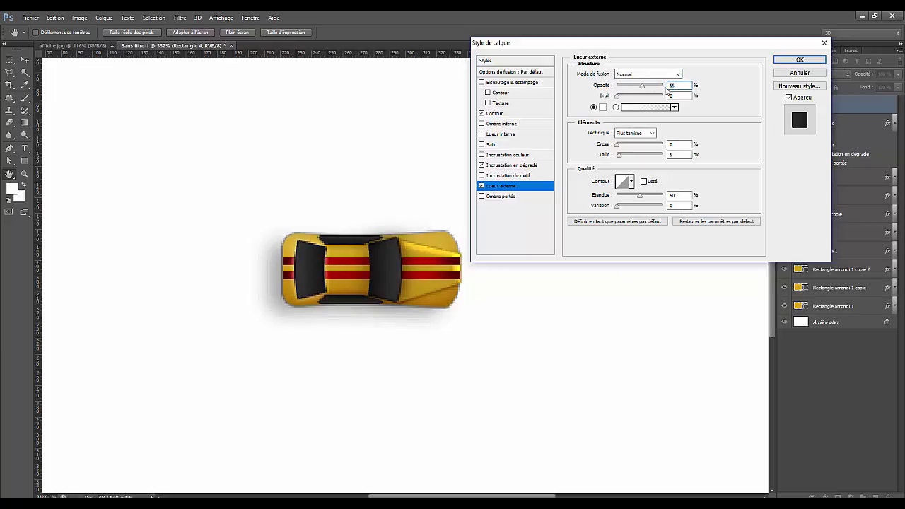
type("55")
Set the rear window's outer glow color to 010101
left_click(603, 107)
left_click(728, 363)
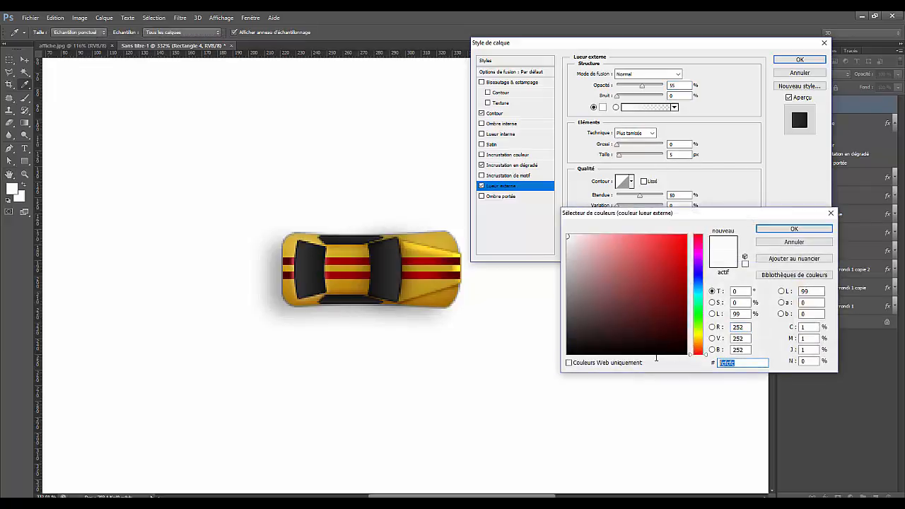
type("010101")
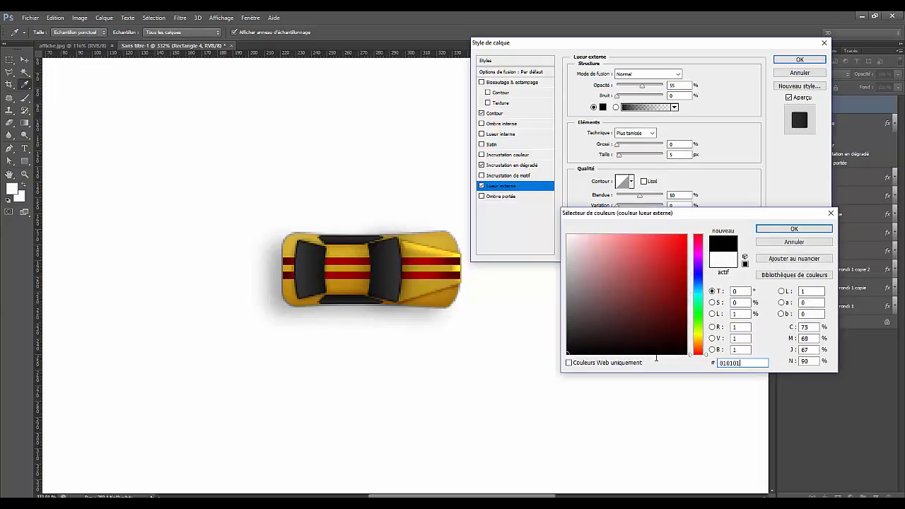
left_click(785, 232)
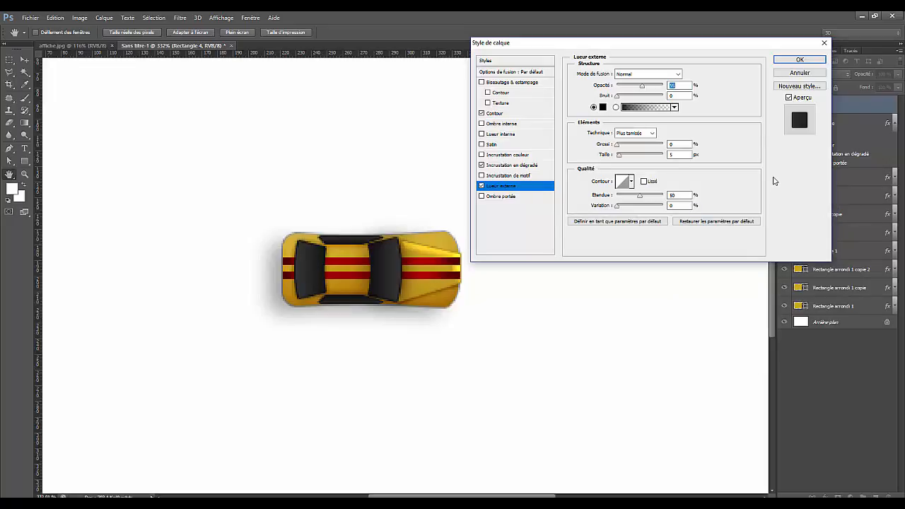
double_click(679, 154)
Add a drop shadow to the rear window with Soft Light (Lumière tamisée) blend mode and 70% opacity
left_click(482, 196)
left_click(509, 199)
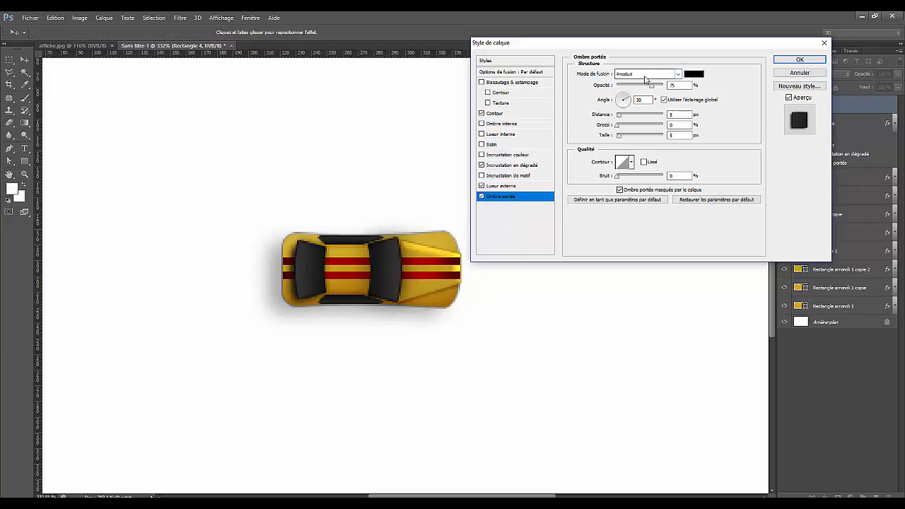
left_click(678, 75)
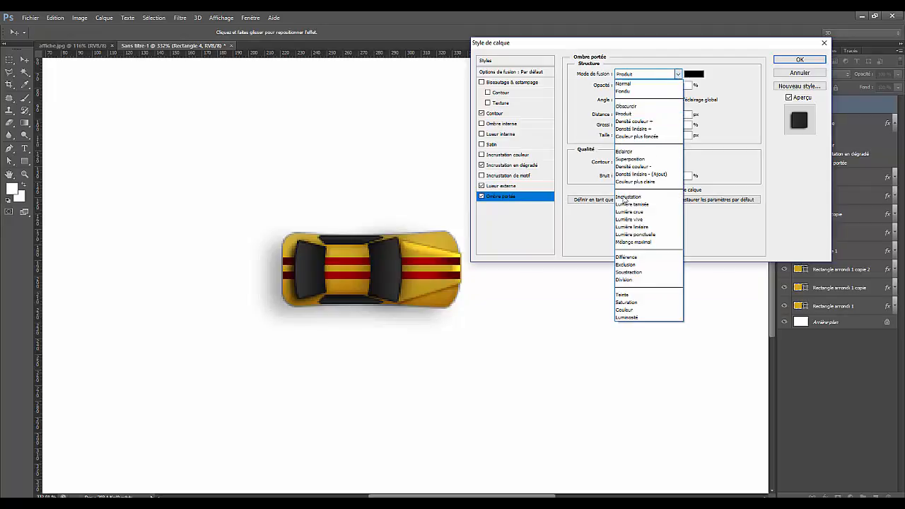
left_click(626, 204)
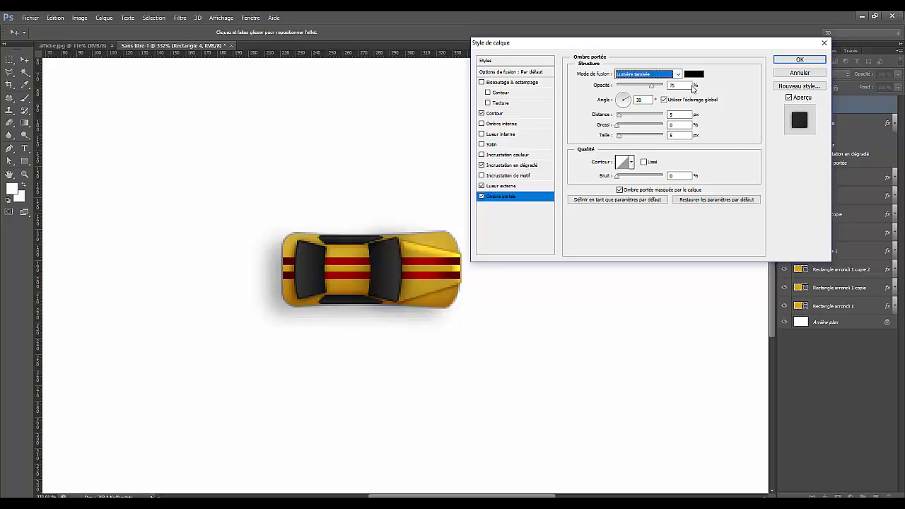
left_click(664, 85)
type("70")
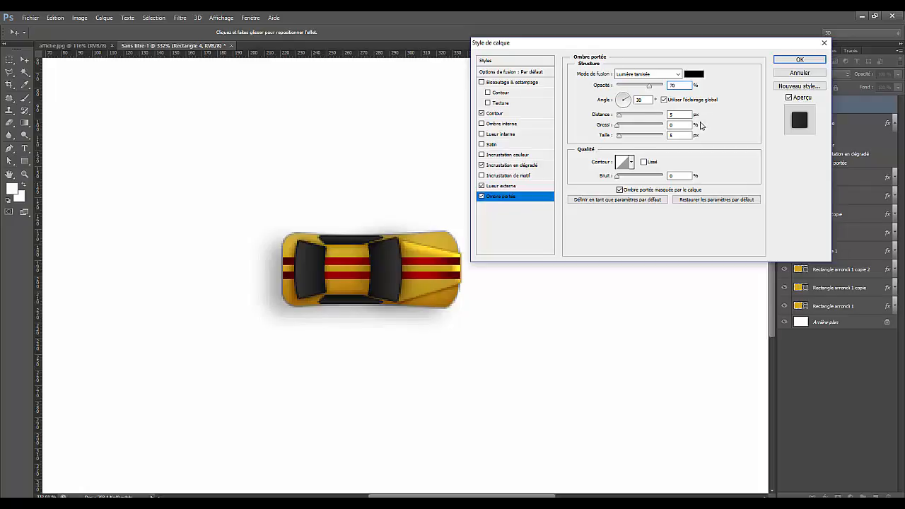
Turn off global light for the drop shadow, set its angle to 20° and size to 4 px, and apply the layer style
key("Tab")
type("120")
left_click(664, 100)
double_click(640, 99)
type("20")
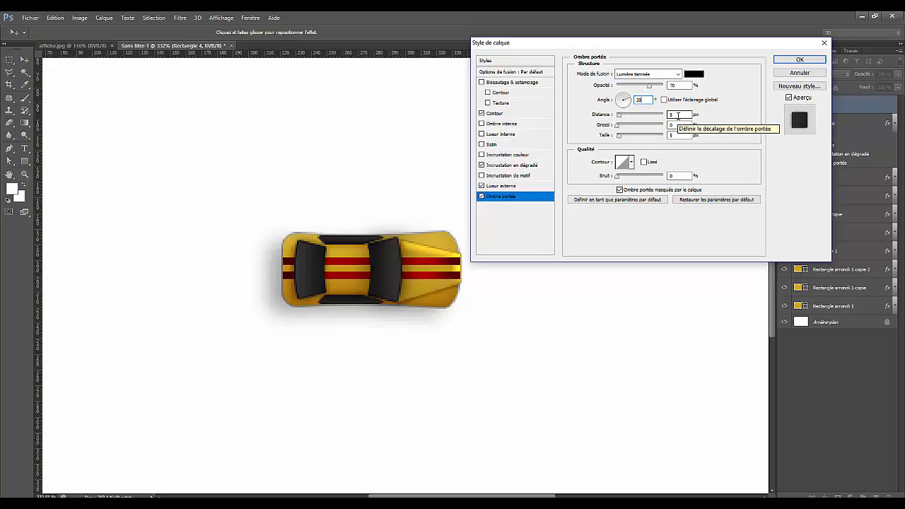
key("Tab")
key("Tab")
key("Tab")
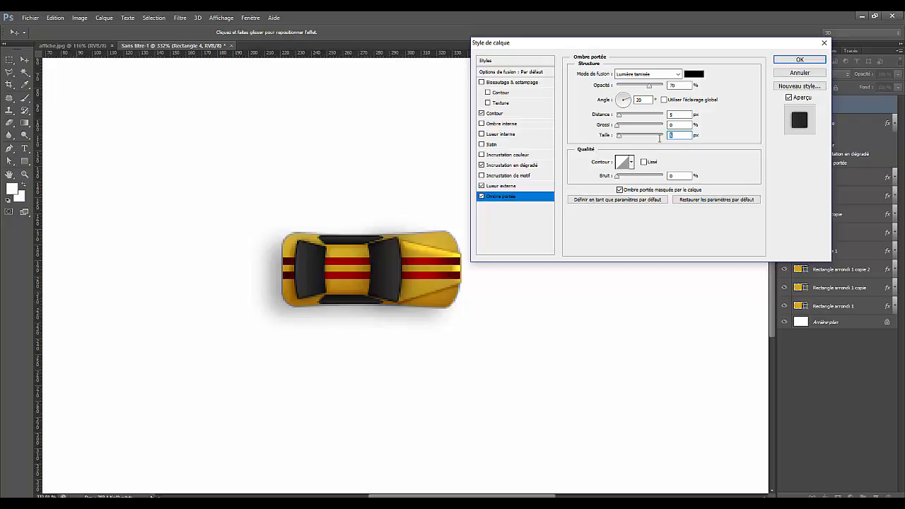
type("4")
left_click(799, 60)
Deselect the rear window layer and collapse the effects lists of Rectangle 4 and Forme 1 copie
left_click(848, 404)
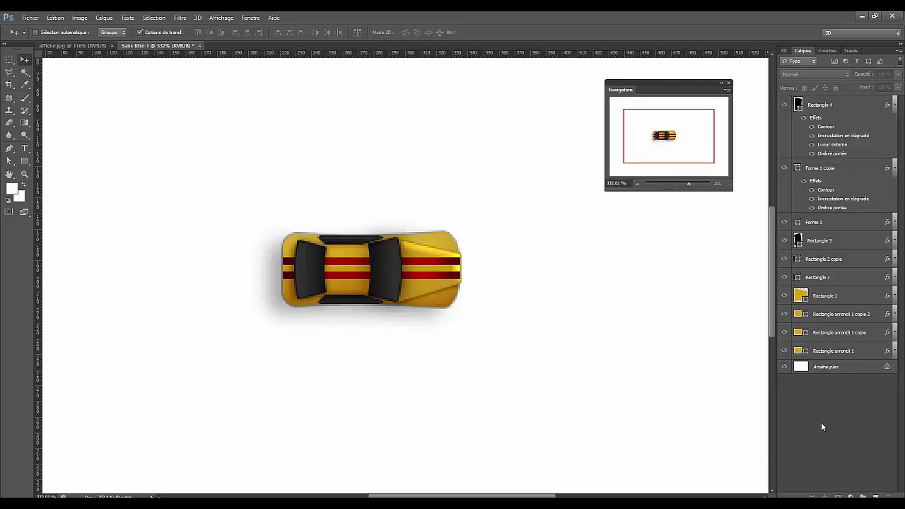
left_click(894, 105)
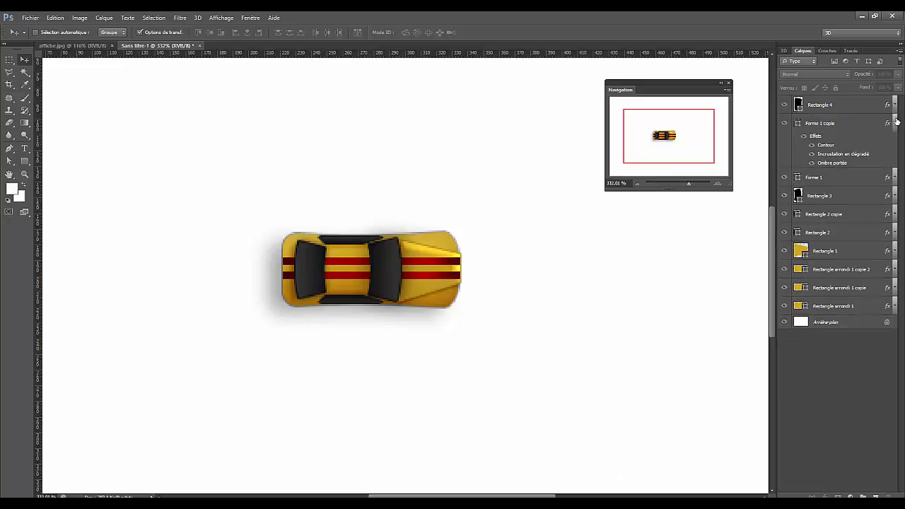
left_click(895, 123)
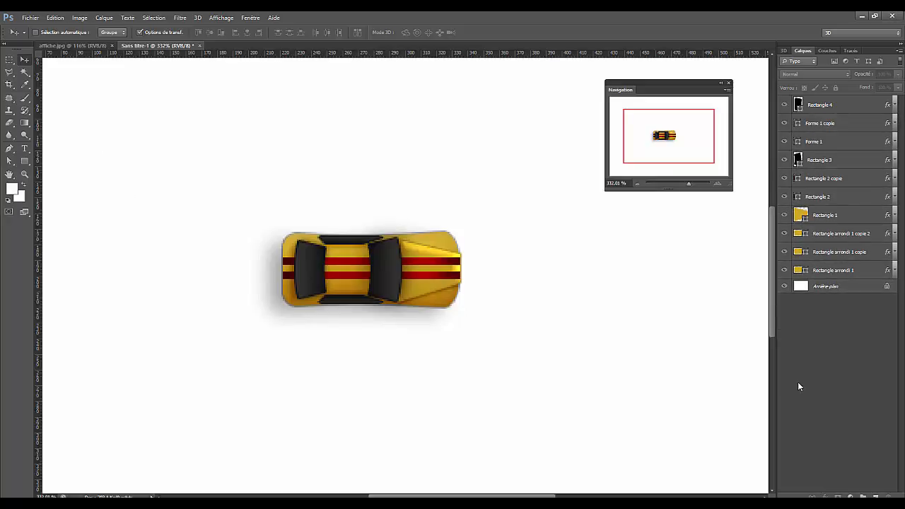
Draw a small light grey rounded rectangle with a 10 px corner radius on the car's hood
left_click(28, 162)
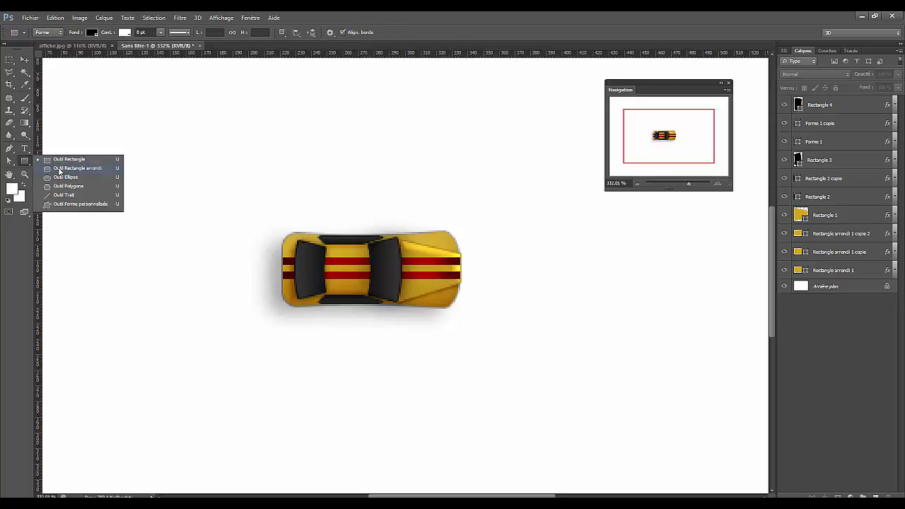
left_click(59, 169)
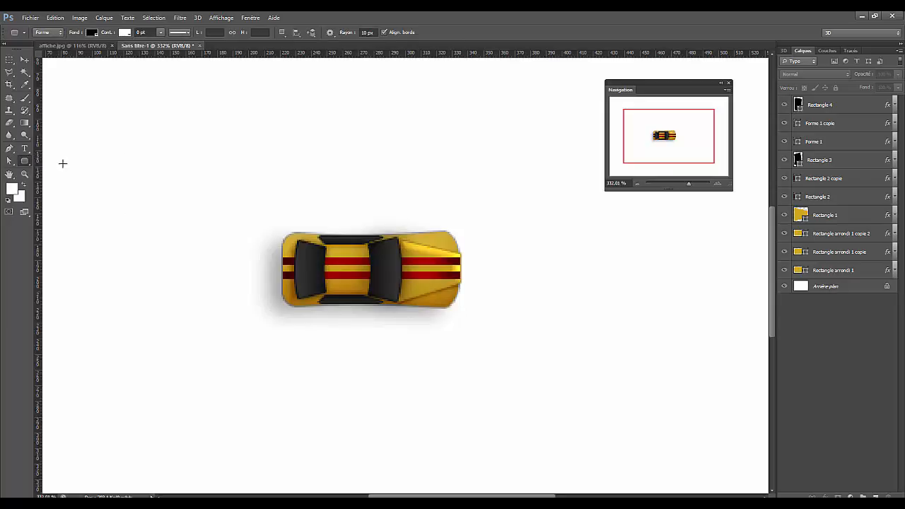
left_click(93, 32)
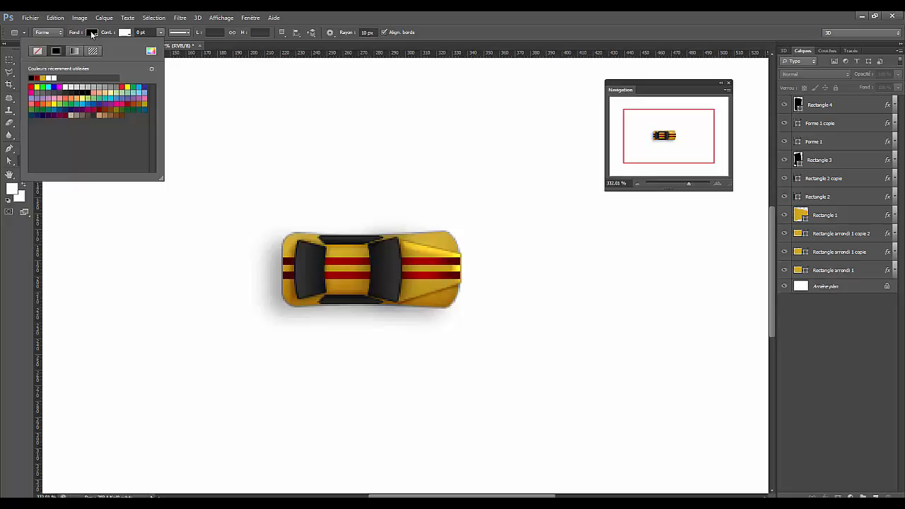
left_click(76, 86)
left_click(429, 271)
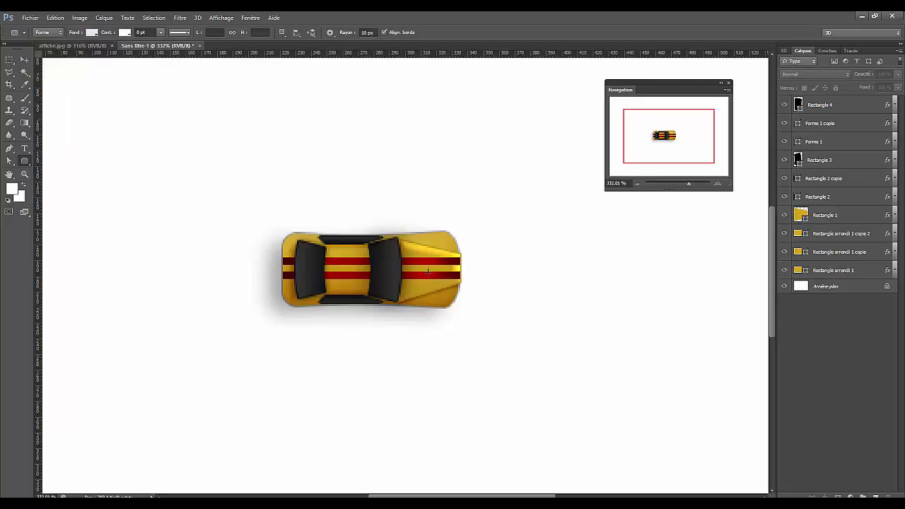
left_click_drag(428, 274, 437, 248)
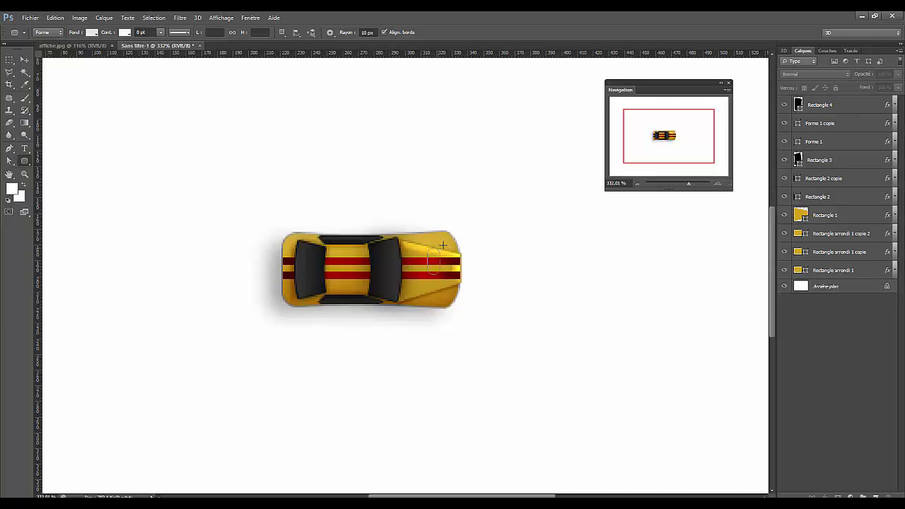
Move the light grey rounded rectangle to the car's upper front corner and rotate it about -31° as a headlight
left_click(24, 59)
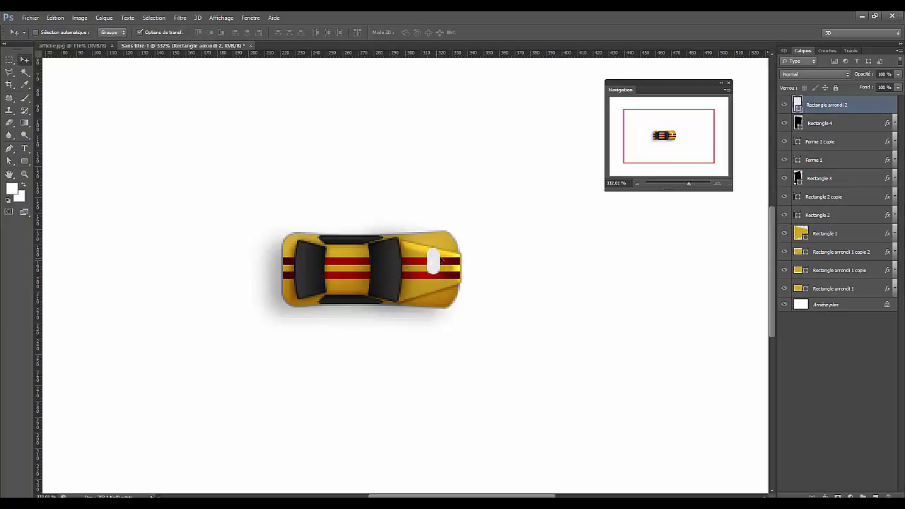
left_click_drag(442, 260, 456, 235)
left_click(53, 19)
mouse_move(91, 205)
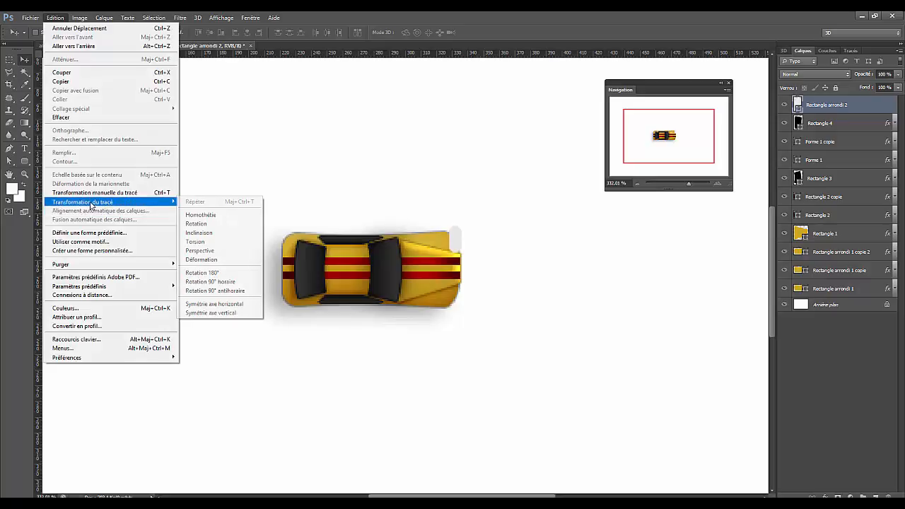
left_click(132, 192)
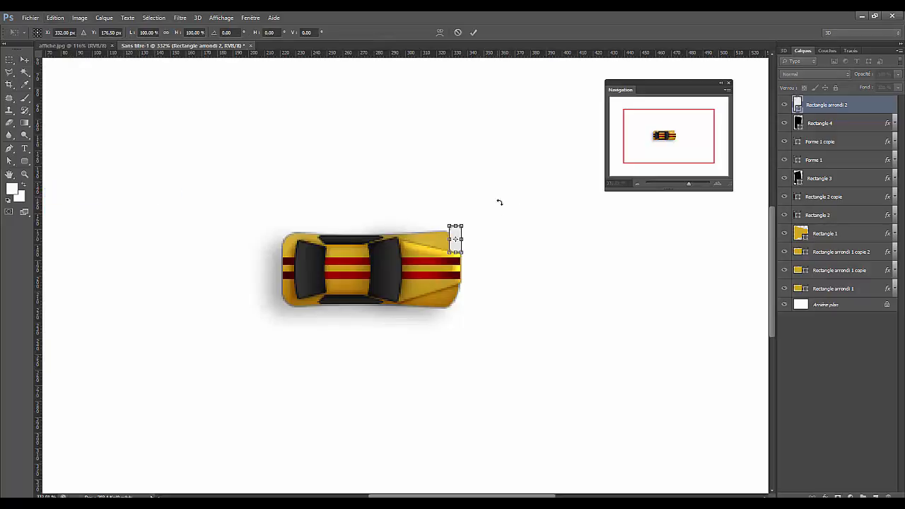
left_click_drag(472, 221, 465, 246)
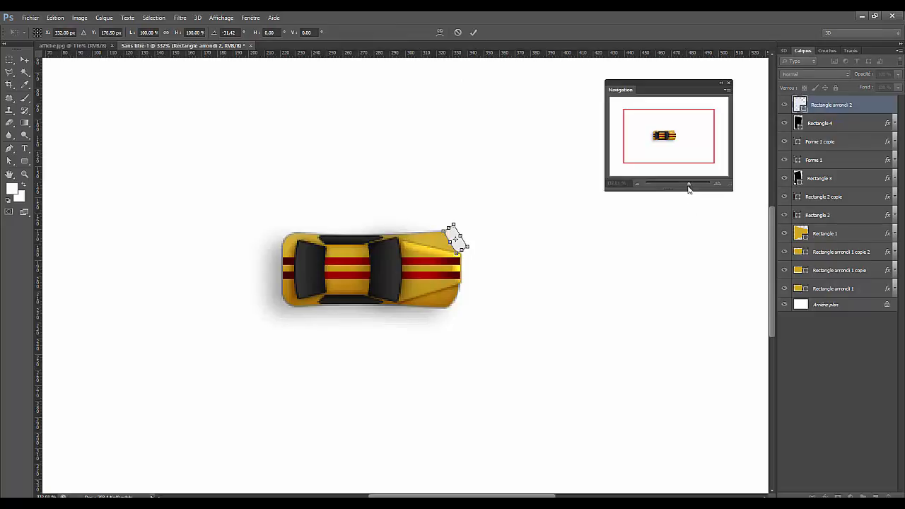
left_click(474, 32)
left_click_drag(688, 184, 697, 185)
mouse_move(476, 219)
left_mouse_down()
mouse_move(489, 210)
mouse_move(477, 216)
left_mouse_up()
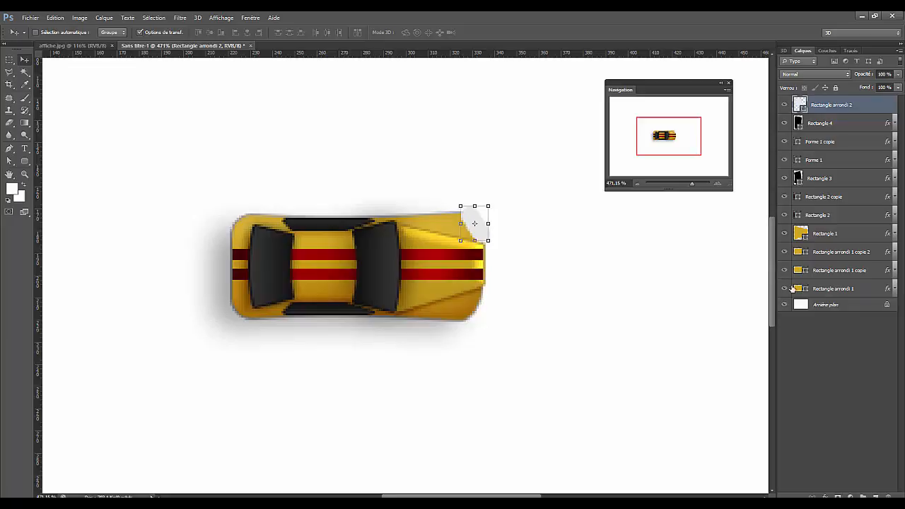
left_click(843, 347)
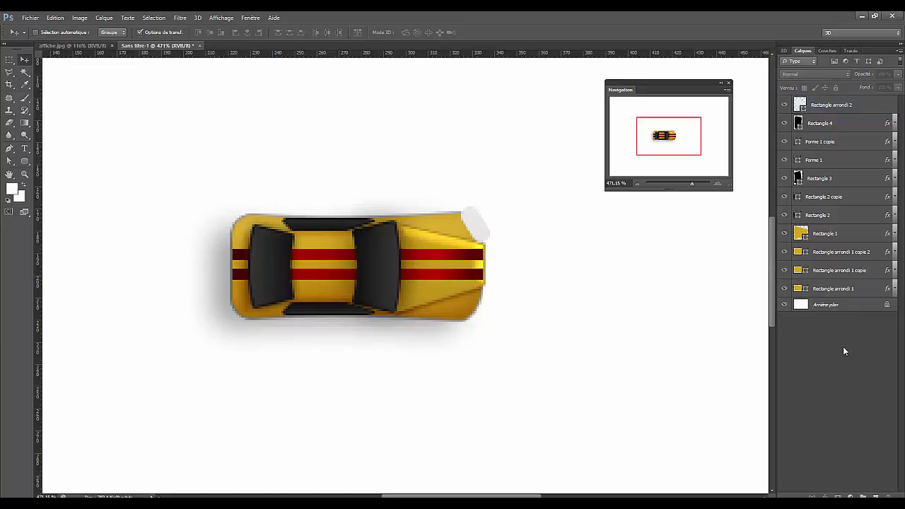
Rasterize the Rectangle arrondi 1 body layer and select the empty area around the car with the Magic Wand
left_click(840, 290)
right_click(839, 290)
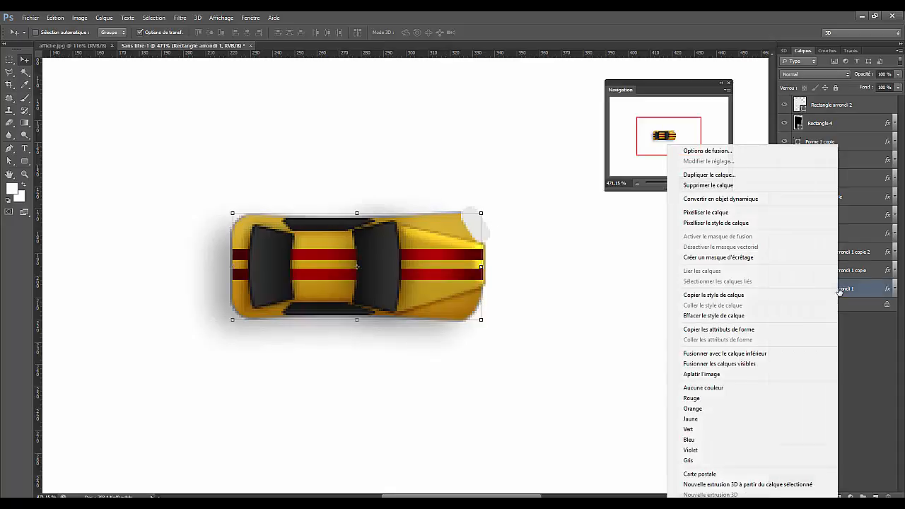
left_click(696, 212)
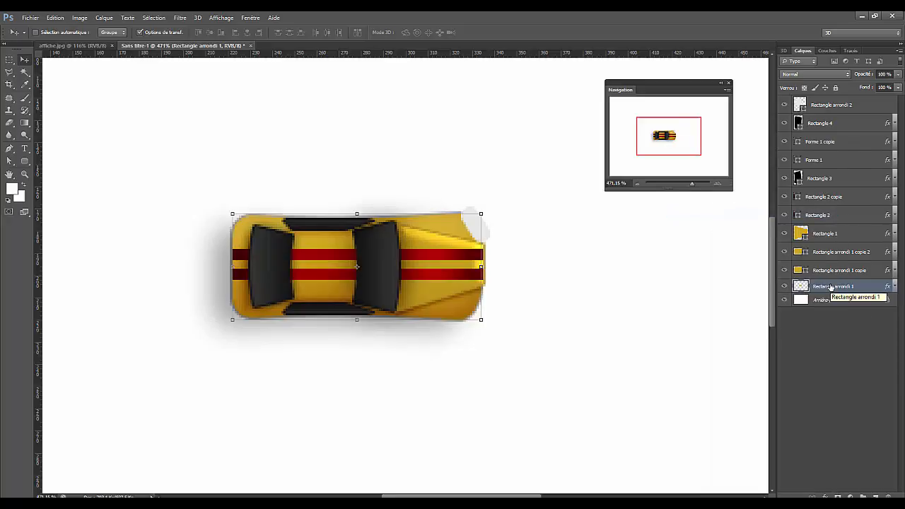
key("w")
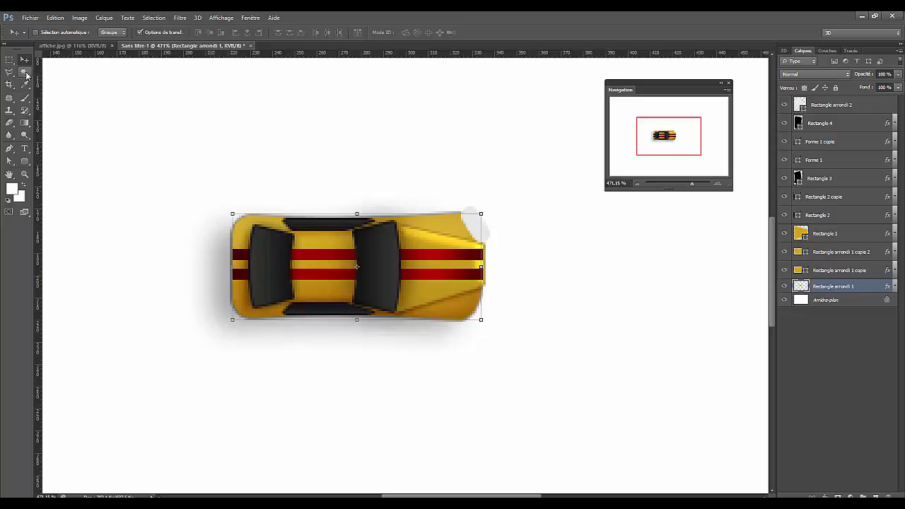
left_click(545, 276)
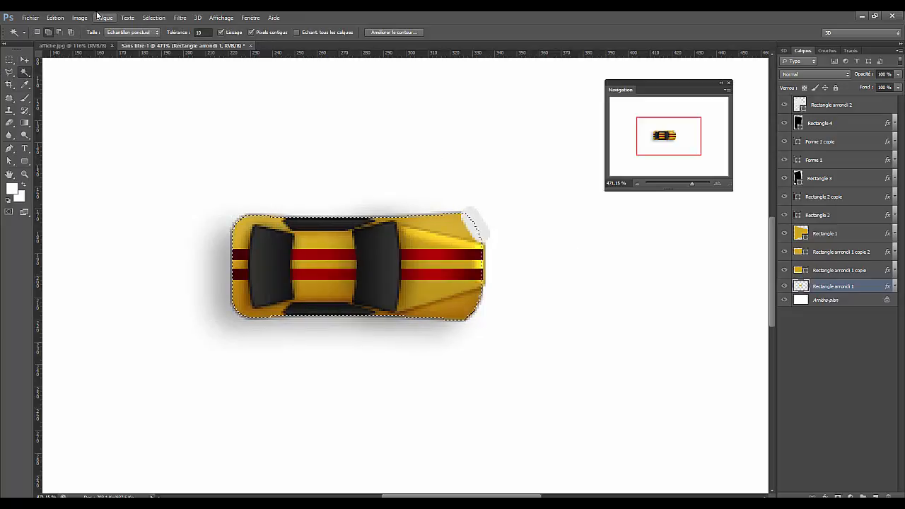
left_click(852, 106)
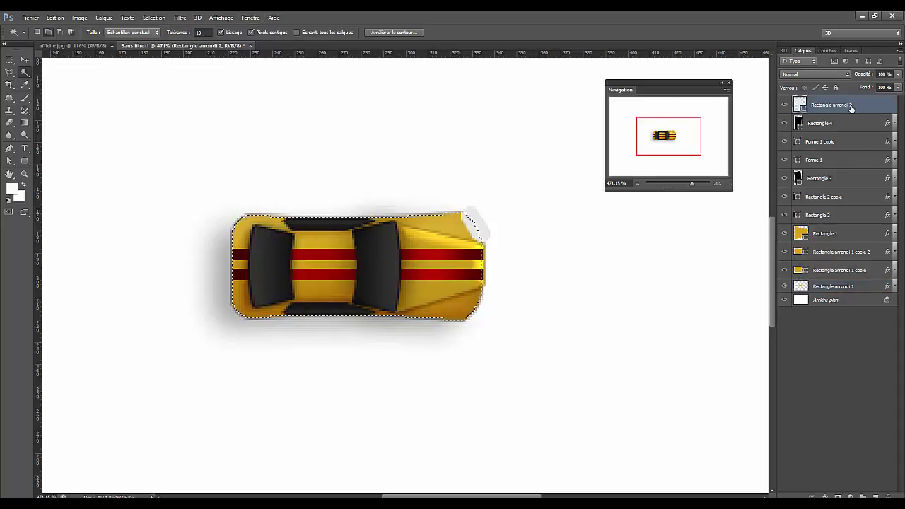
left_click(24, 59)
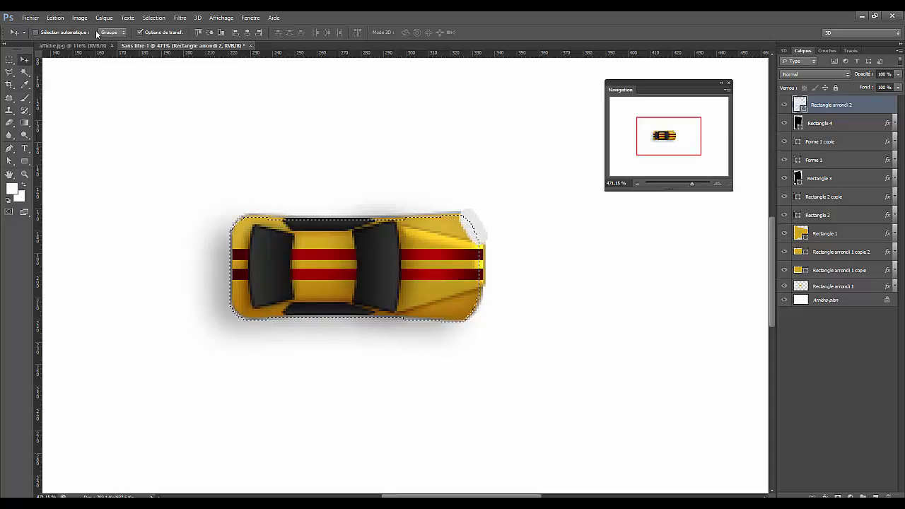
left_click(55, 18)
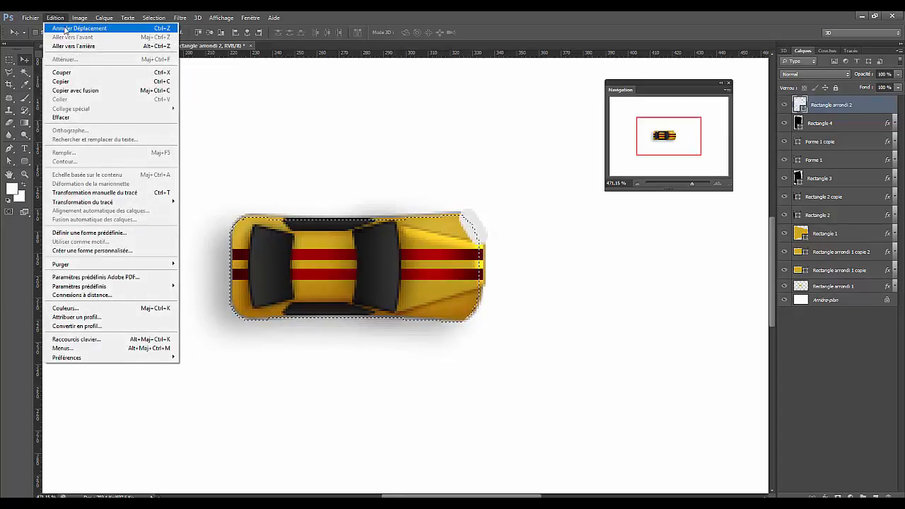
left_click(71, 27)
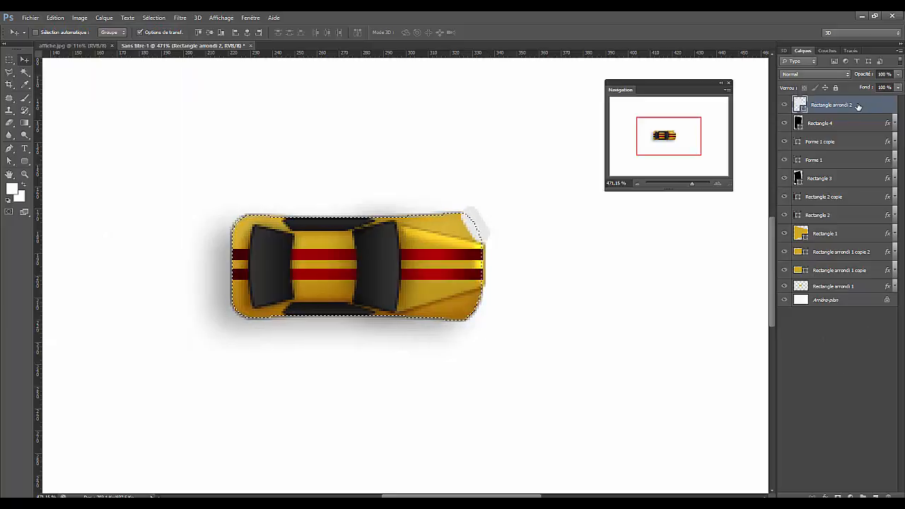
key("Delete")
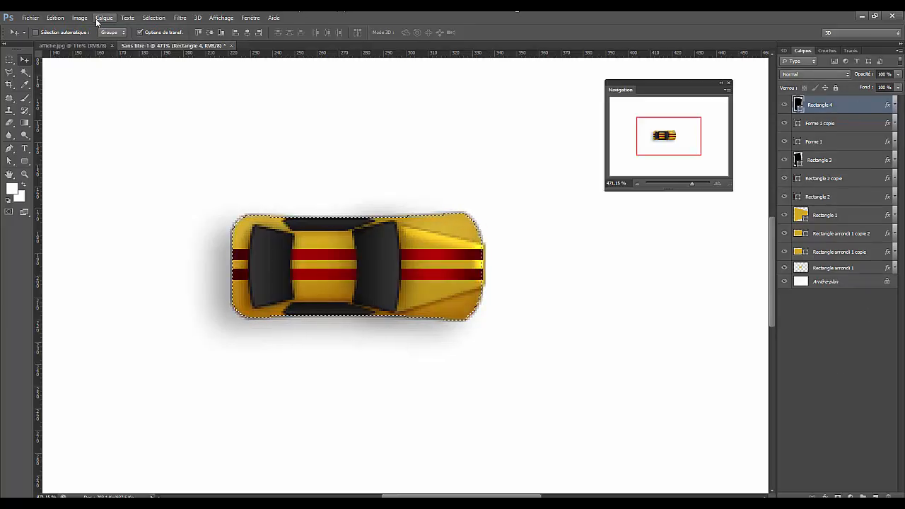
left_click(58, 18)
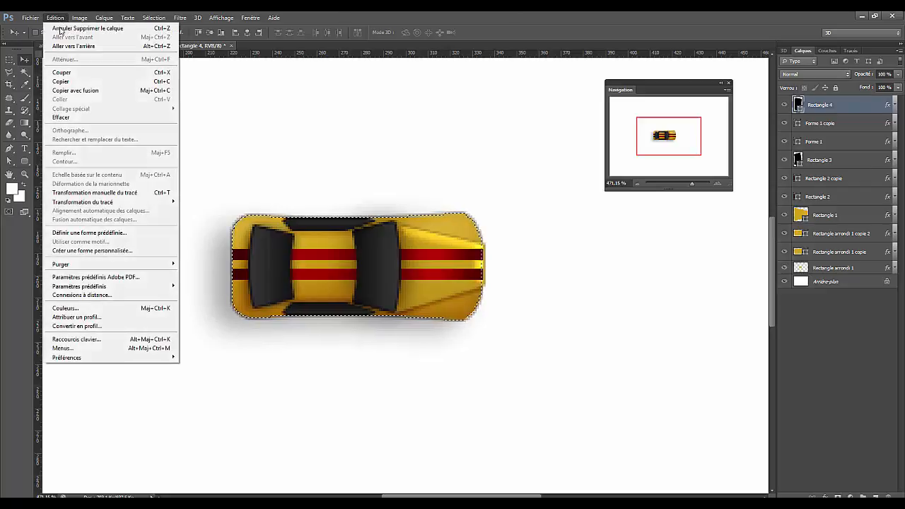
left_click(71, 26)
Rasterize the Rectangle arrondi 2 headlight layer, delete its part outside the car body, and deselect
right_click(838, 109)
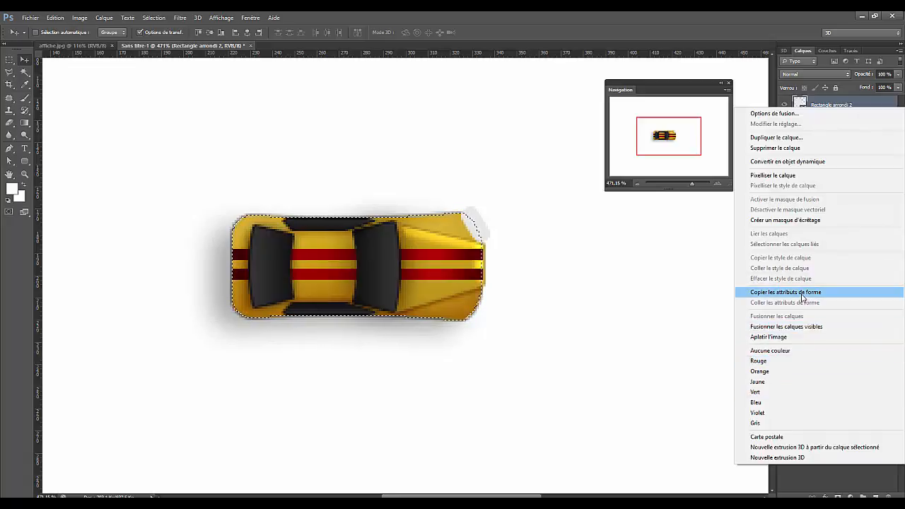
left_click(775, 176)
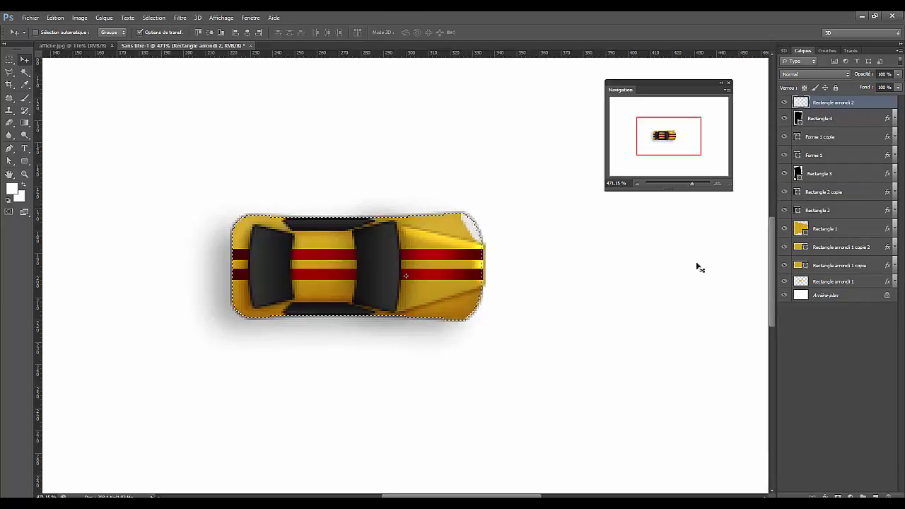
left_click(155, 17)
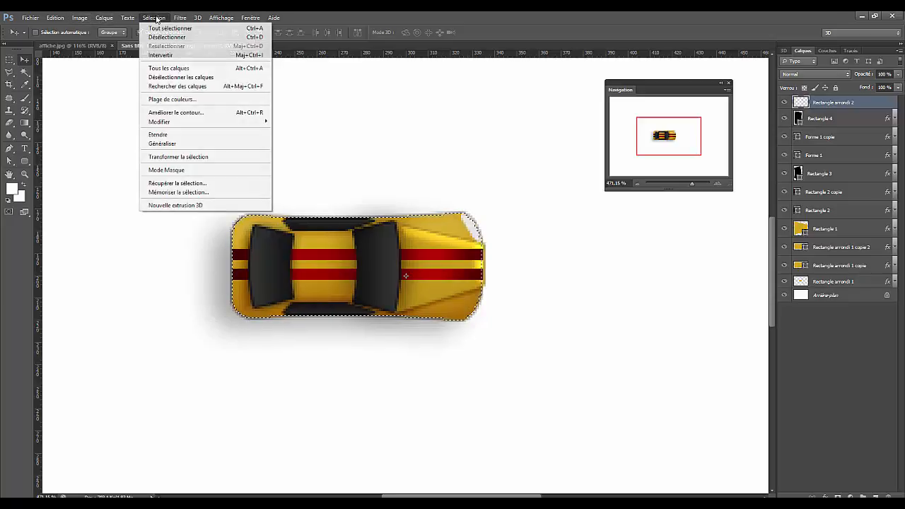
left_click(167, 37)
left_click(840, 381)
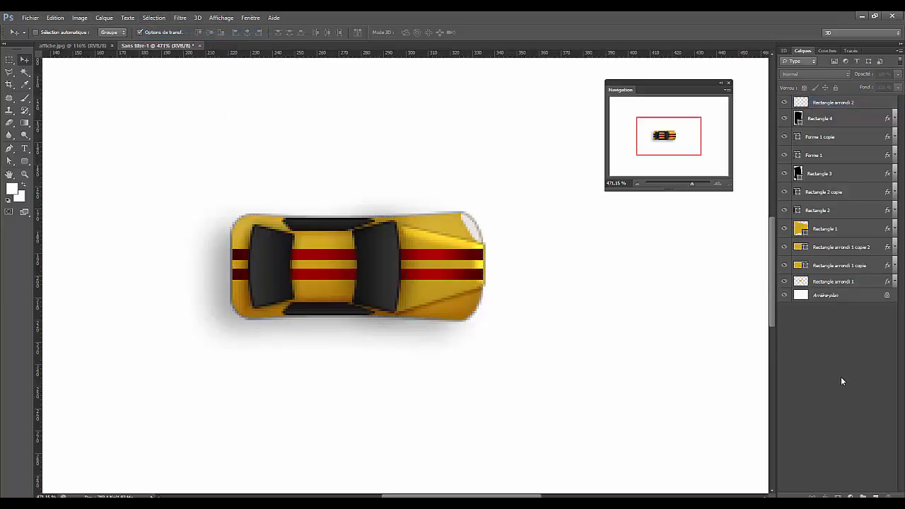
Duplicate the trimmed headlight layer and move the copy to the car's lower front corner
left_click(839, 104)
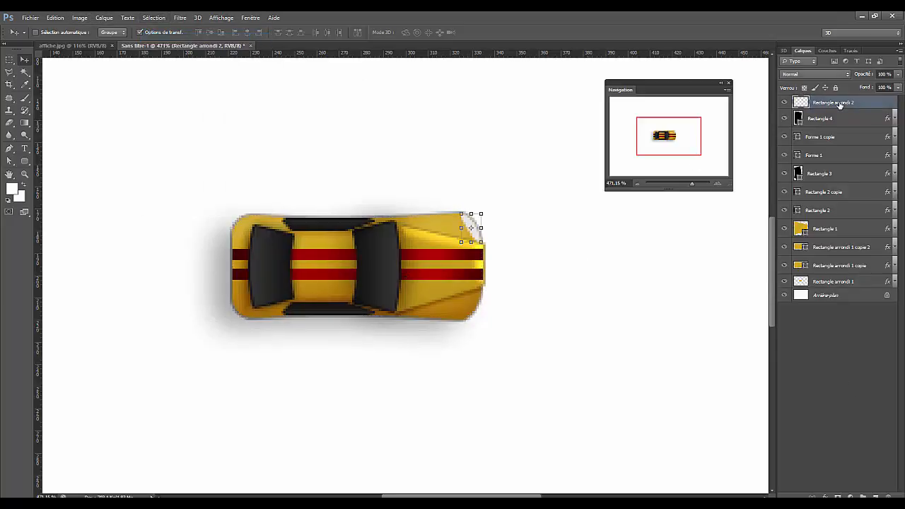
left_click_drag(839, 104, 875, 495)
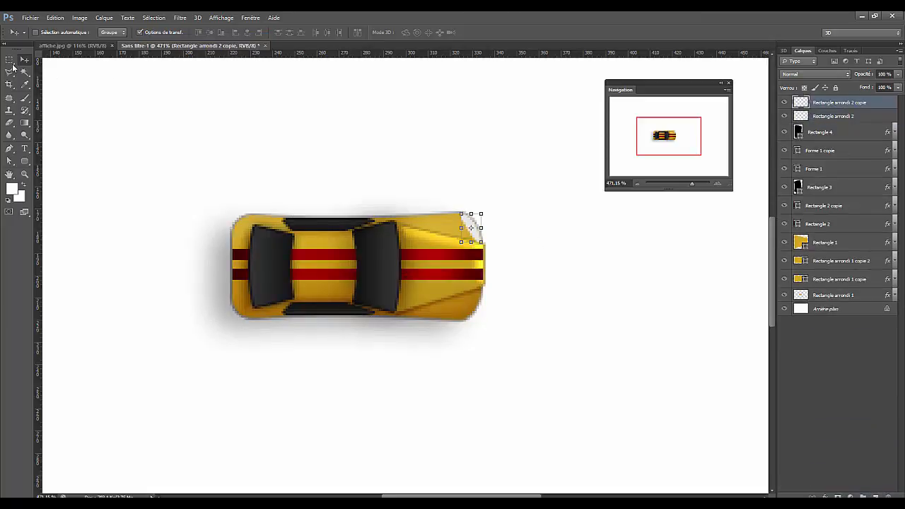
left_click_drag(474, 228, 479, 309)
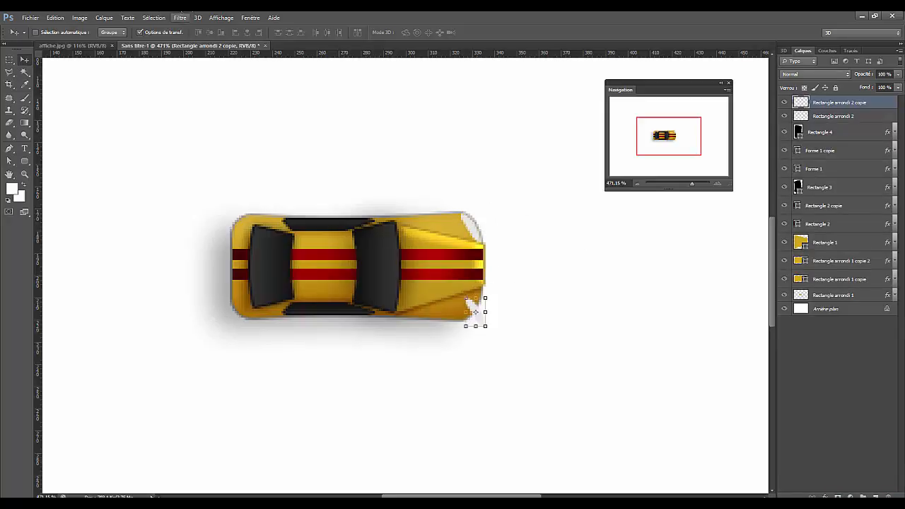
Flip the headlight copy vertically and fit it into the car's lower front corner
left_click(55, 18)
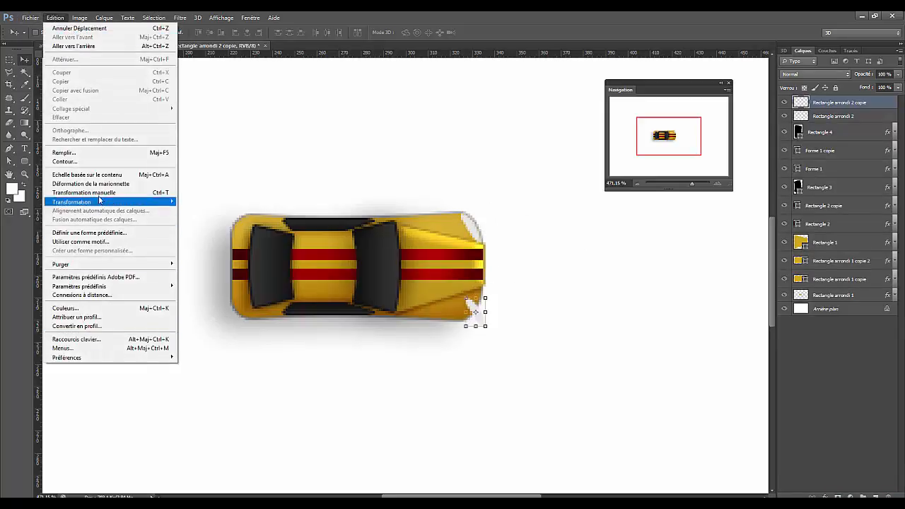
mouse_move(100, 201)
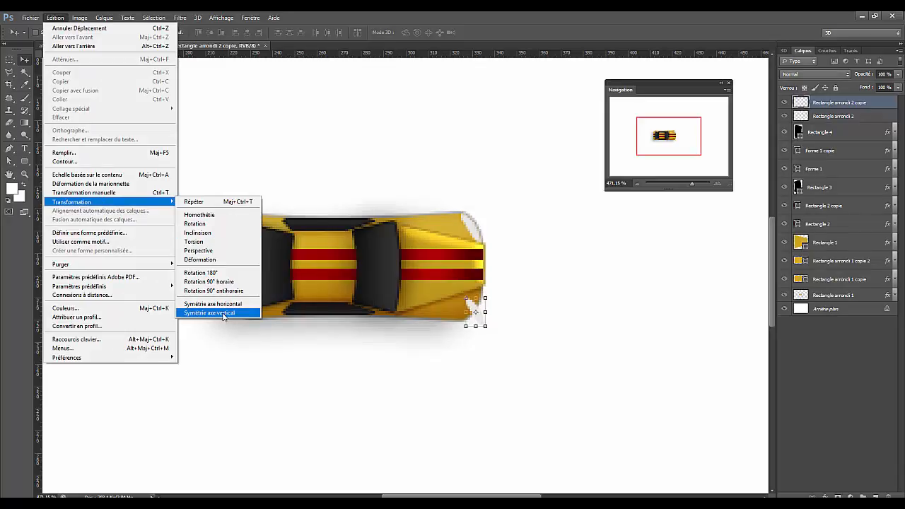
left_click(223, 314)
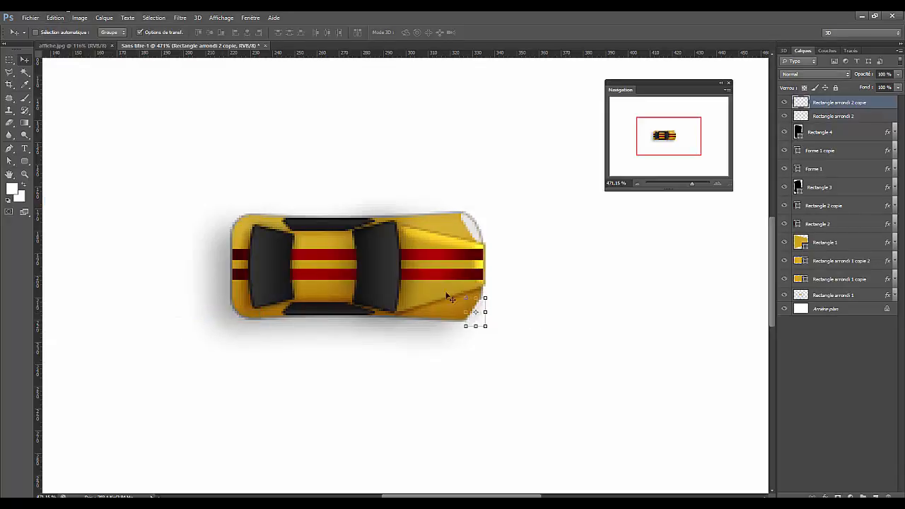
left_click_drag(478, 322, 474, 312)
left_click(852, 373)
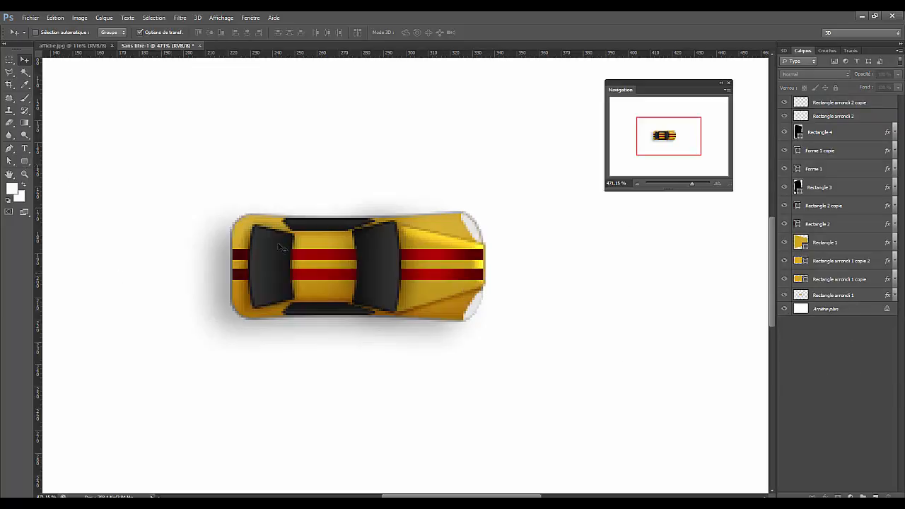
Draw a red circle about 6 px wide with the Ellipse tool and move it onto the car's upper rear corner
left_click(26, 162)
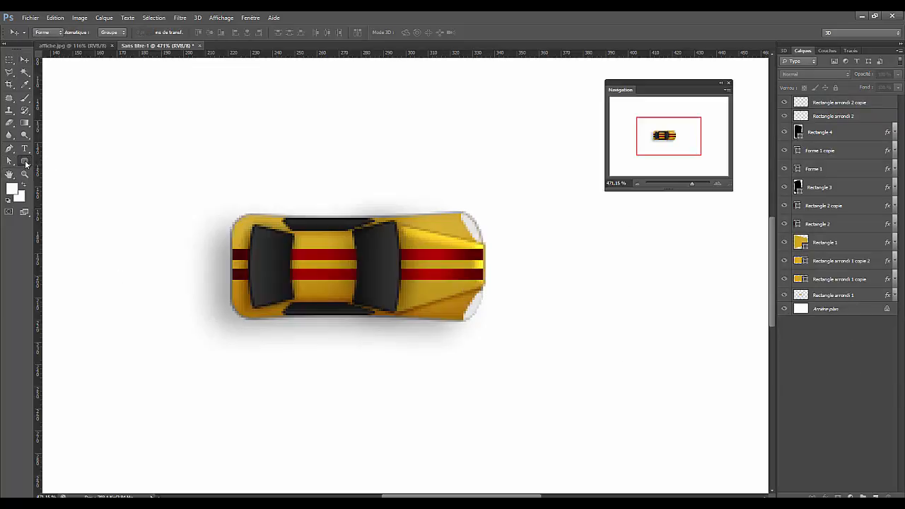
left_click_drag(25, 162, 58, 179)
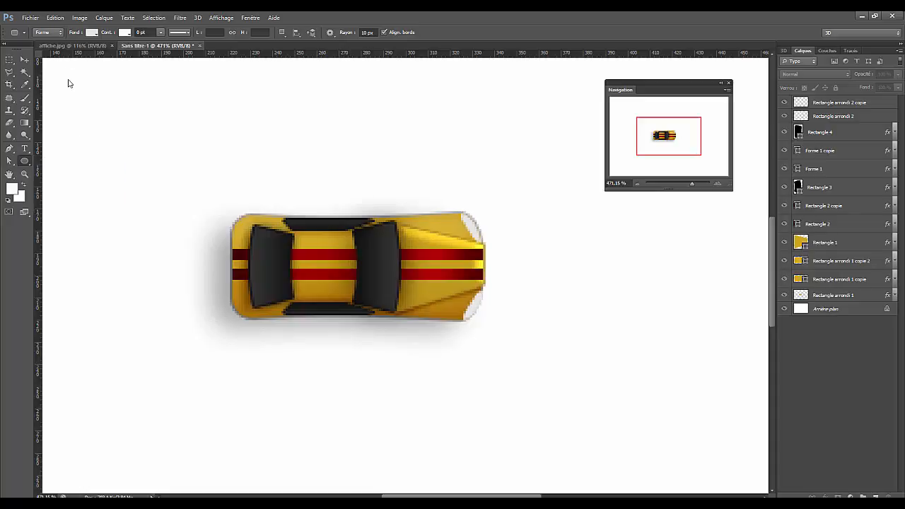
left_click(92, 33)
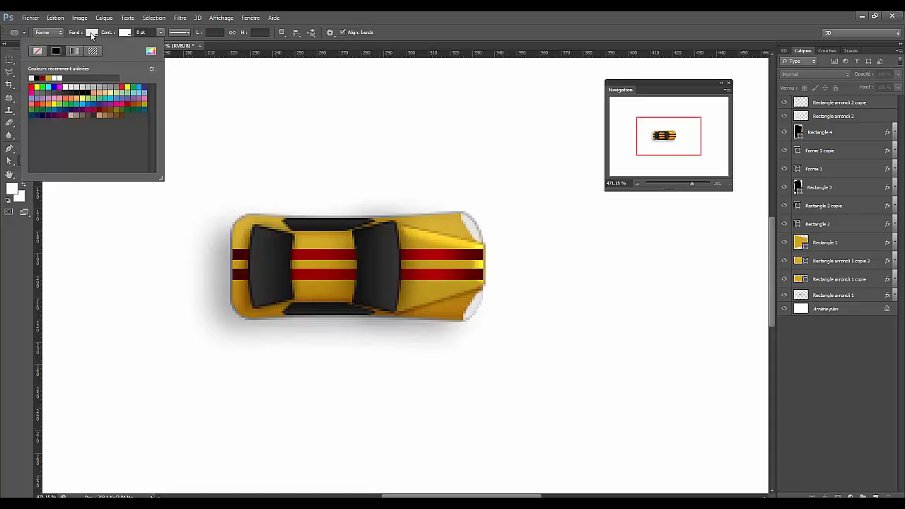
left_click(122, 87)
mouse_move(224, 224)
left_mouse_down()
mouse_move(228, 196)
mouse_move(240, 196)
left_mouse_up()
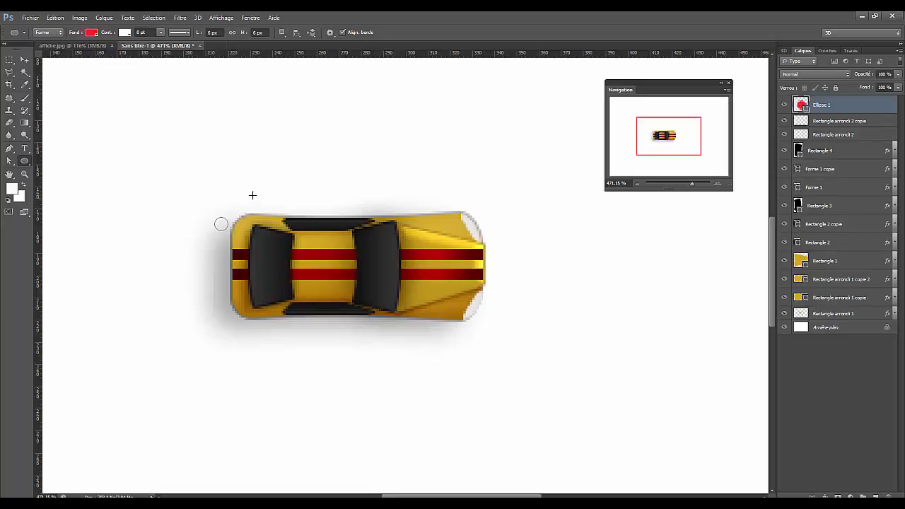
left_click(24, 60)
left_click_drag(229, 228, 236, 228)
left_click(857, 361)
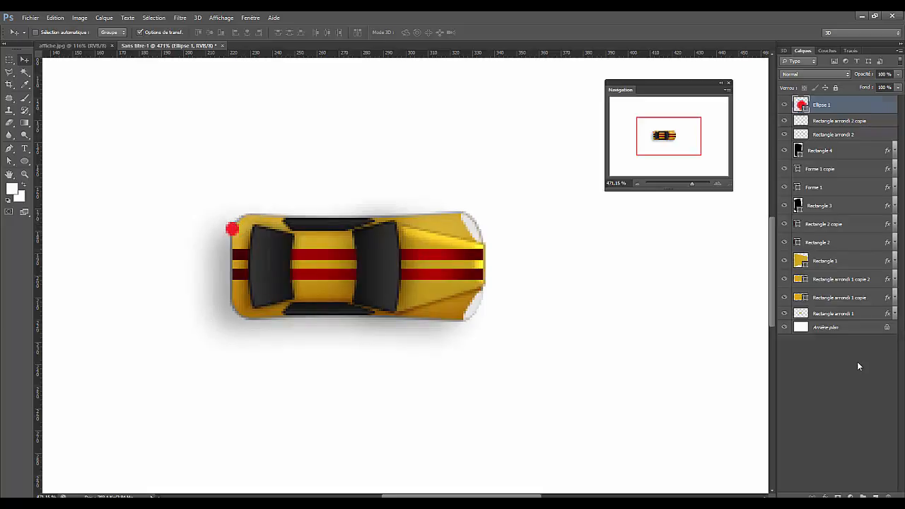
Select the empty area around the car on the Rectangle arrondi 1 body layer with the Magic Wand
left_click(155, 19)
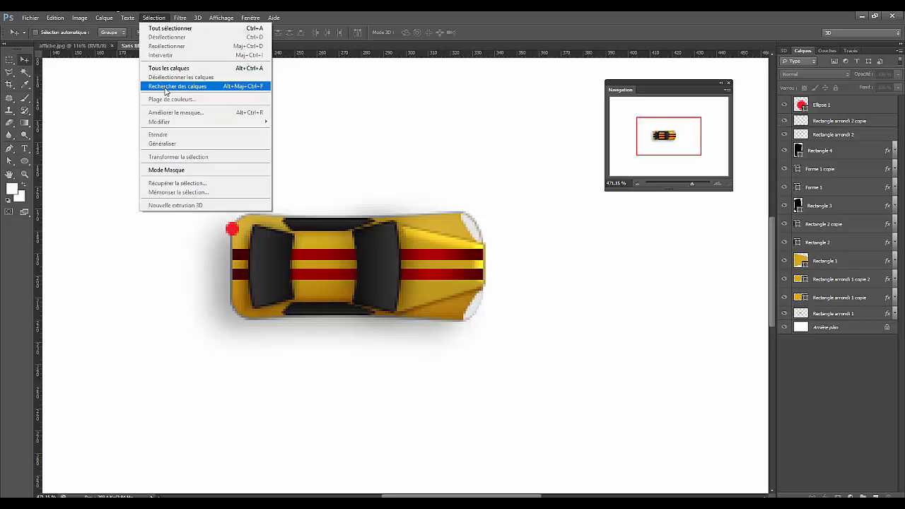
left_click(864, 333)
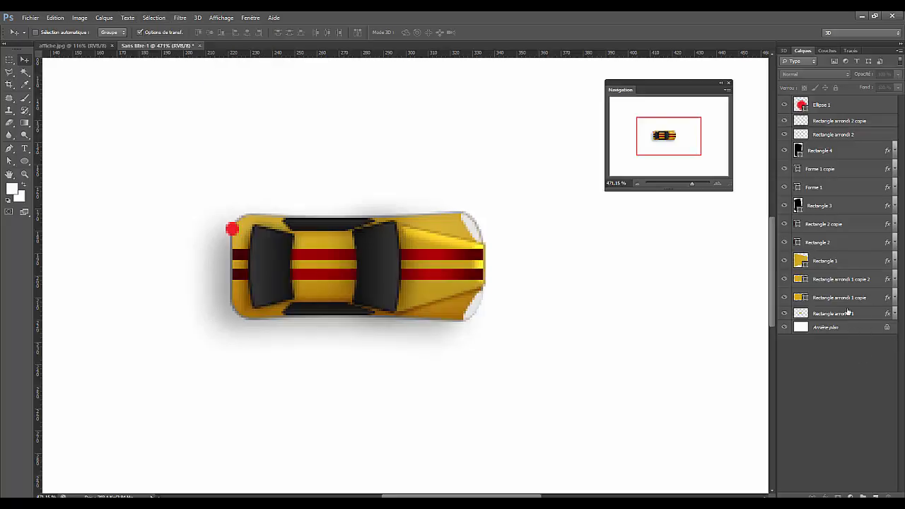
left_click(848, 314)
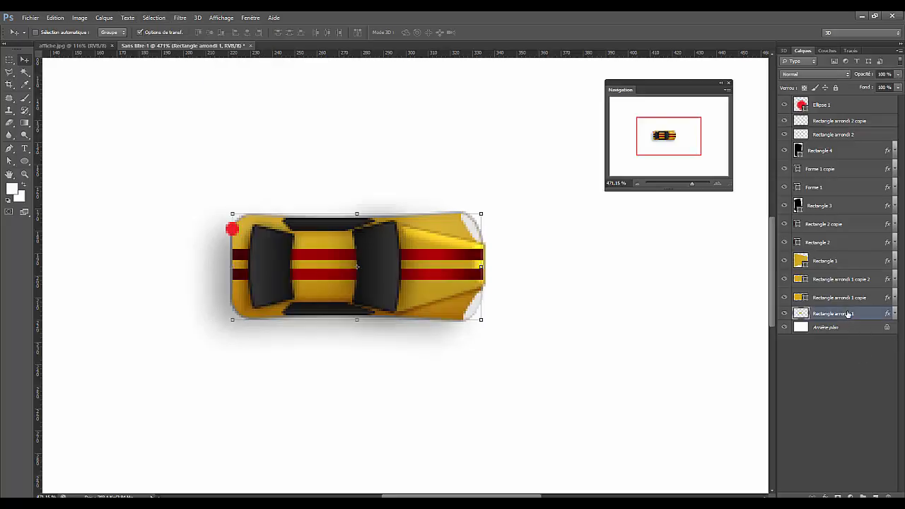
left_click(24, 72)
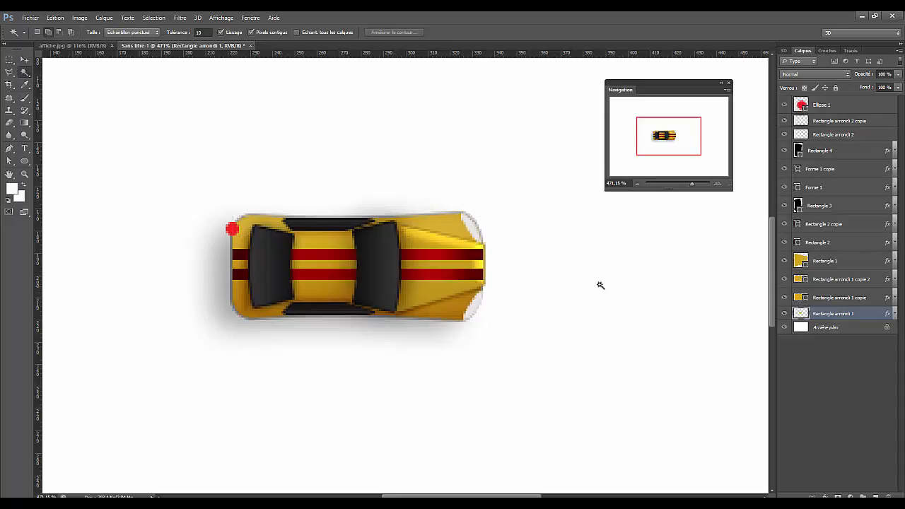
left_click(562, 281)
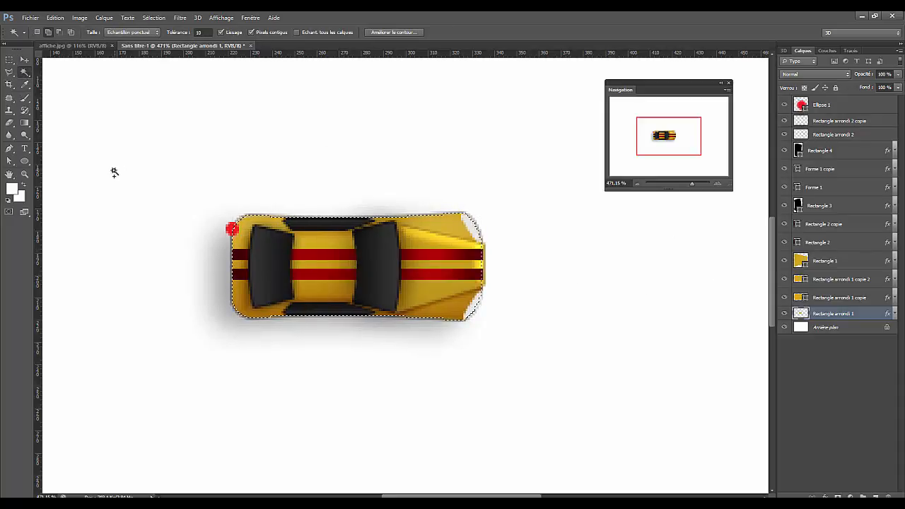
Rasterize the Ellipse 1 taillight layer, delete its part outside the car body, and deselect
left_click(828, 107)
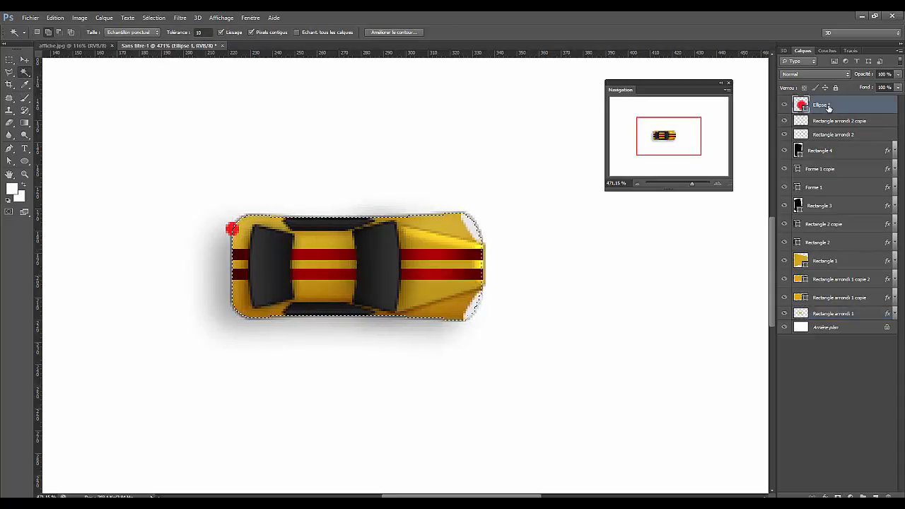
right_click(829, 107)
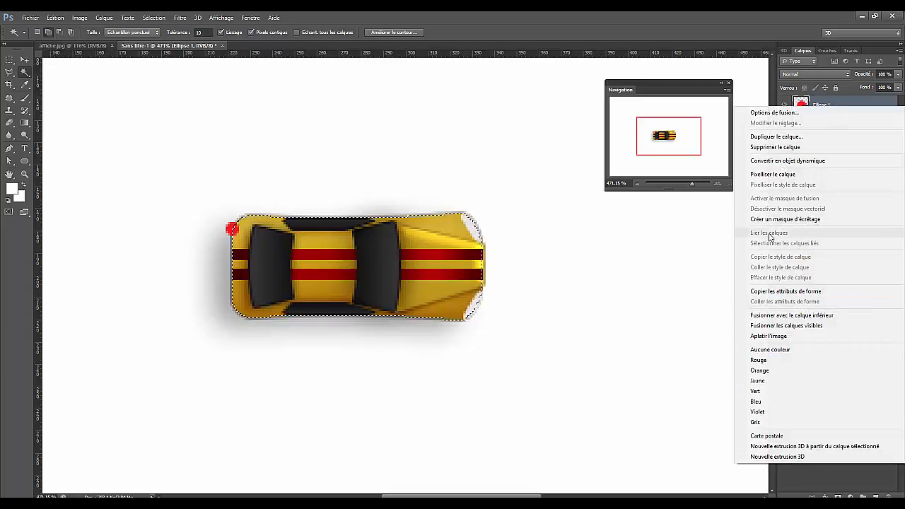
left_click(761, 175)
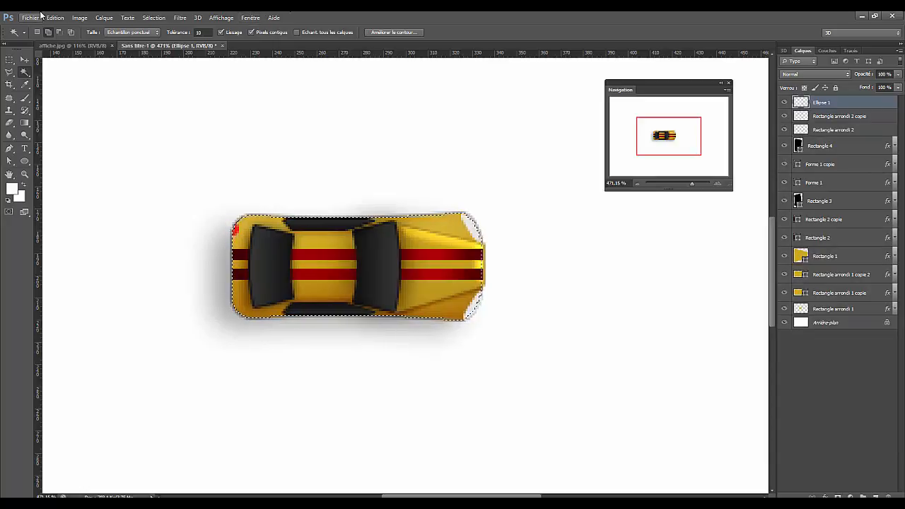
left_click(153, 18)
left_click(164, 36)
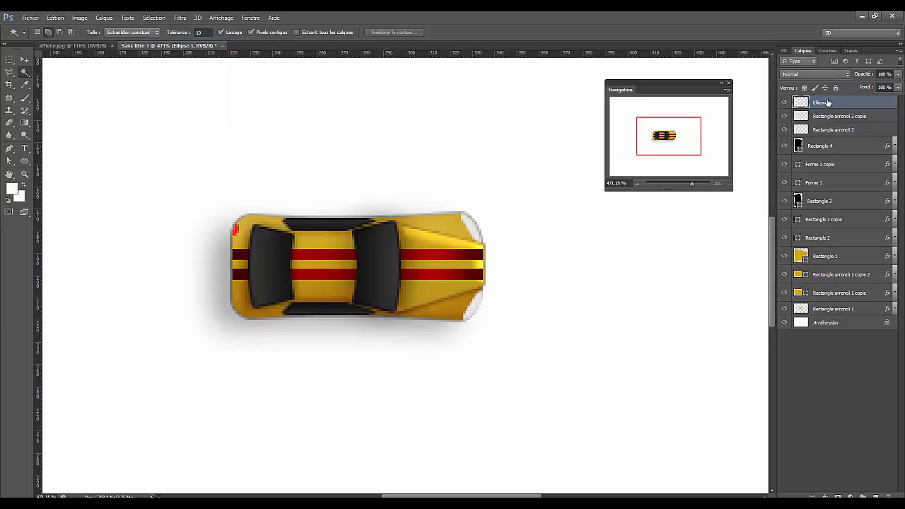
Duplicate the trimmed Ellipse 1 taillight layer and move the copy to the car's lower rear corner
left_click_drag(827, 104, 875, 494)
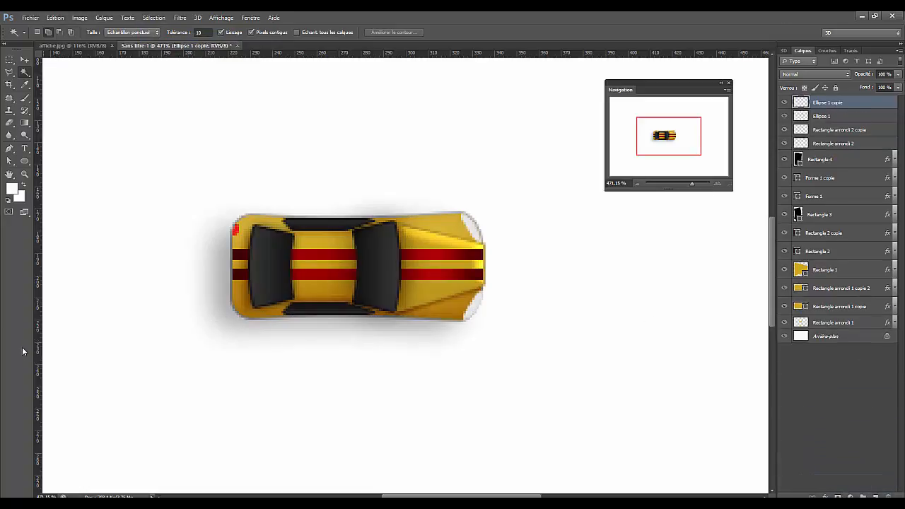
left_click(26, 60)
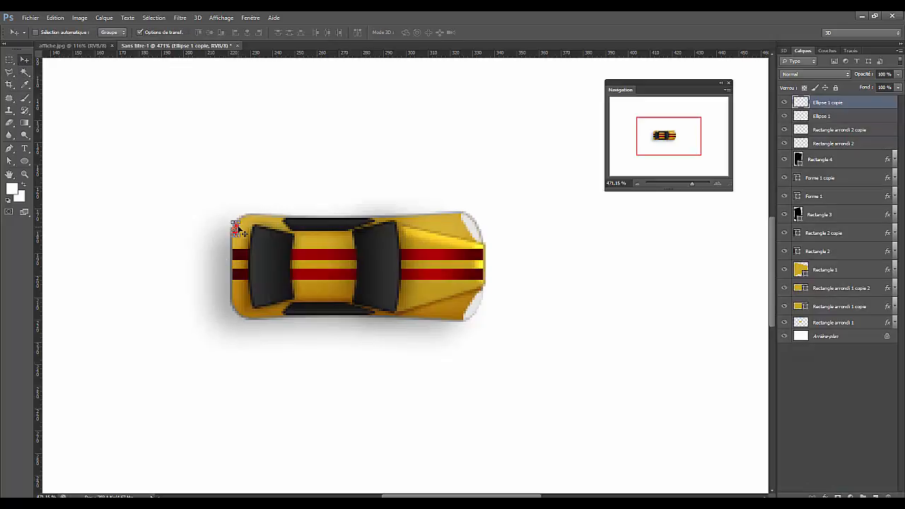
left_click_drag(236, 228, 238, 302)
Flip the taillight copy vertically at the car's lower rear corner and deselect its layer
left_click(55, 18)
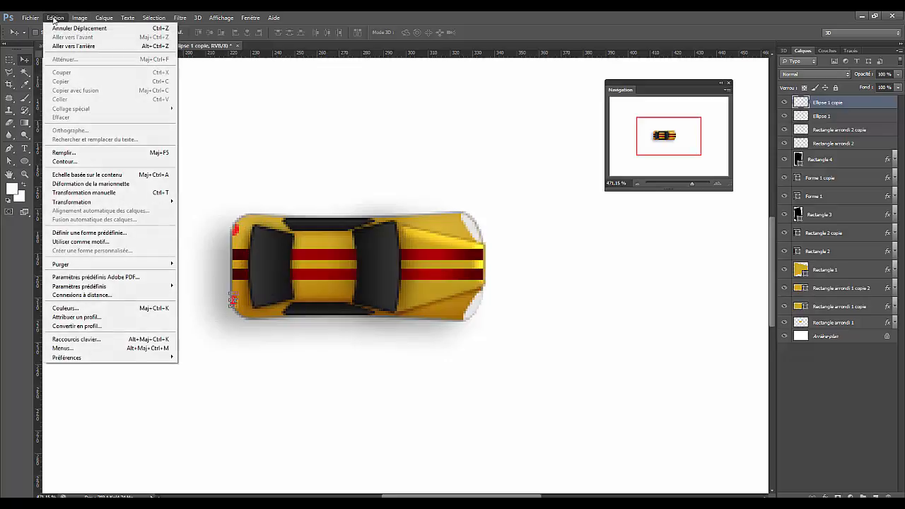
mouse_move(91, 205)
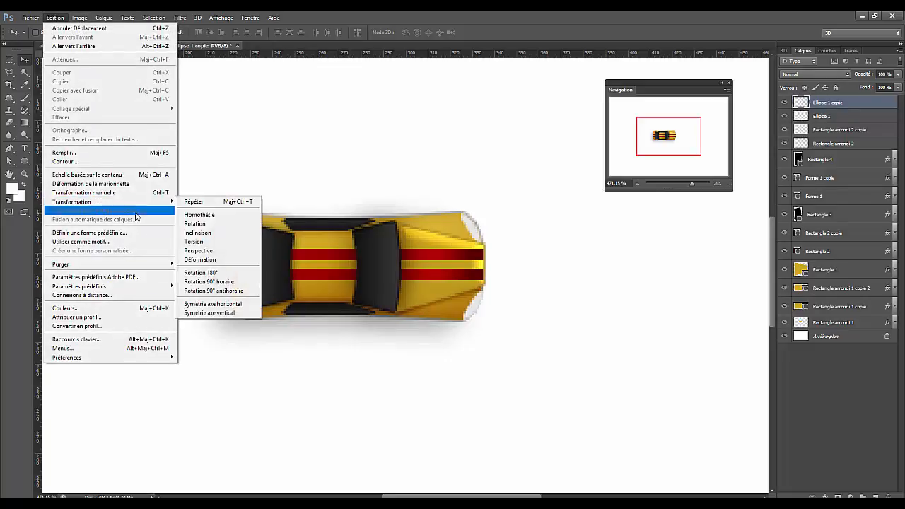
left_click(195, 313)
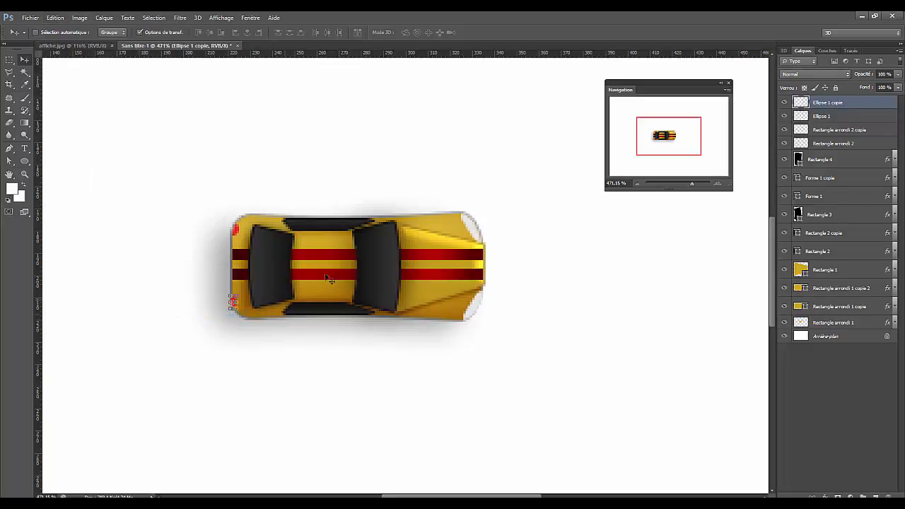
left_click(827, 390)
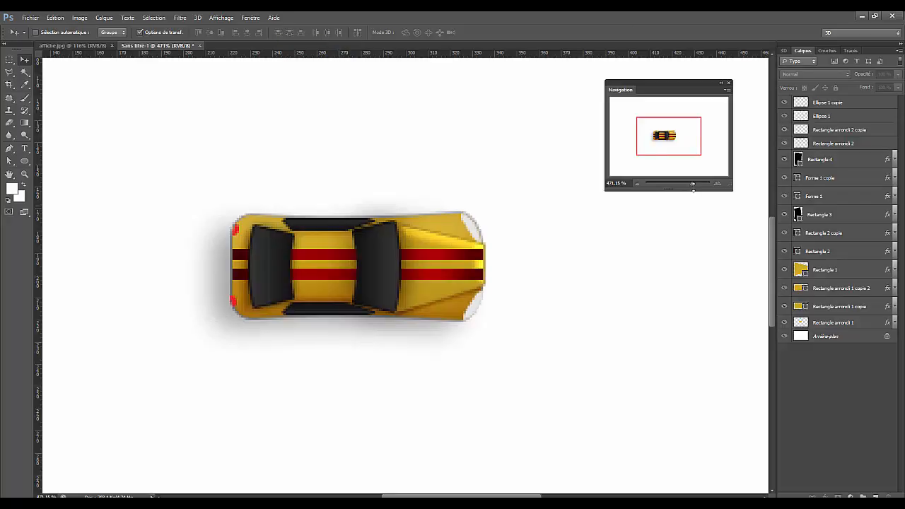
Hide the Arrière-plan layer and stamp all the visible car layers into a new merged layer above them
left_click_drag(693, 188, 690, 187)
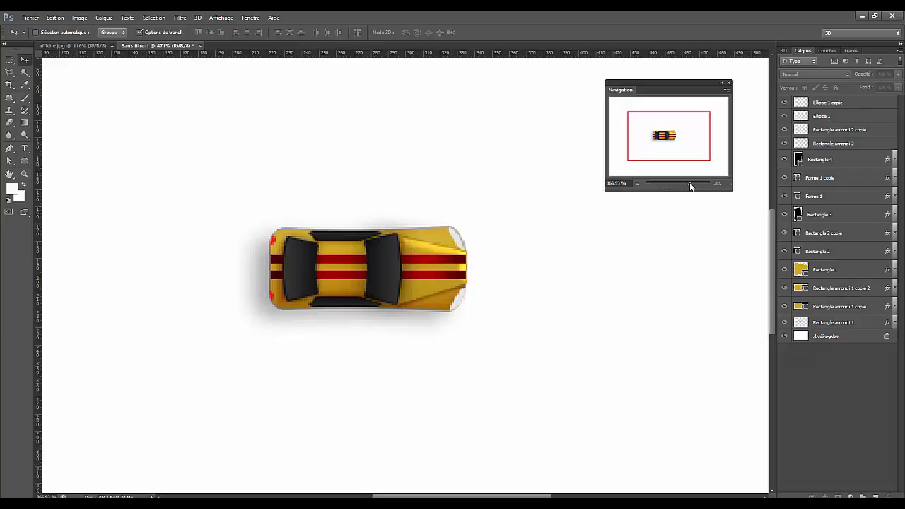
left_click_drag(691, 186, 692, 187)
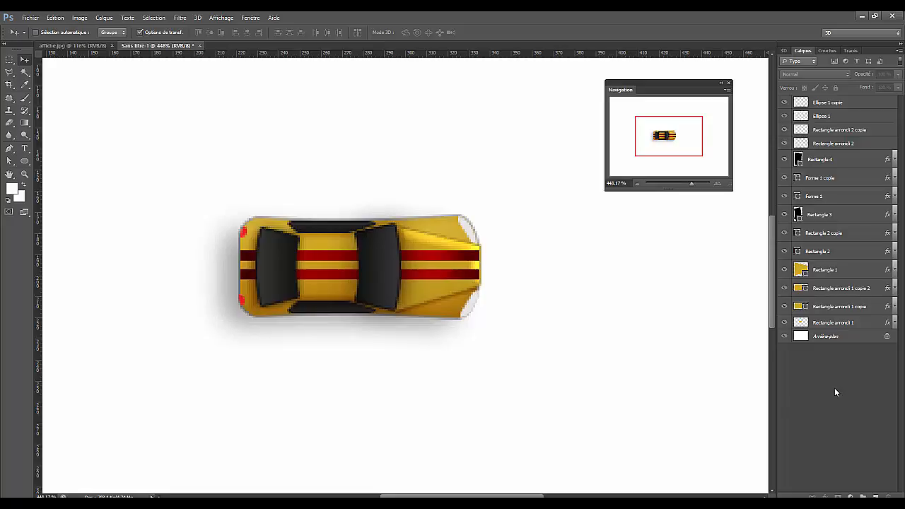
left_click(784, 337)
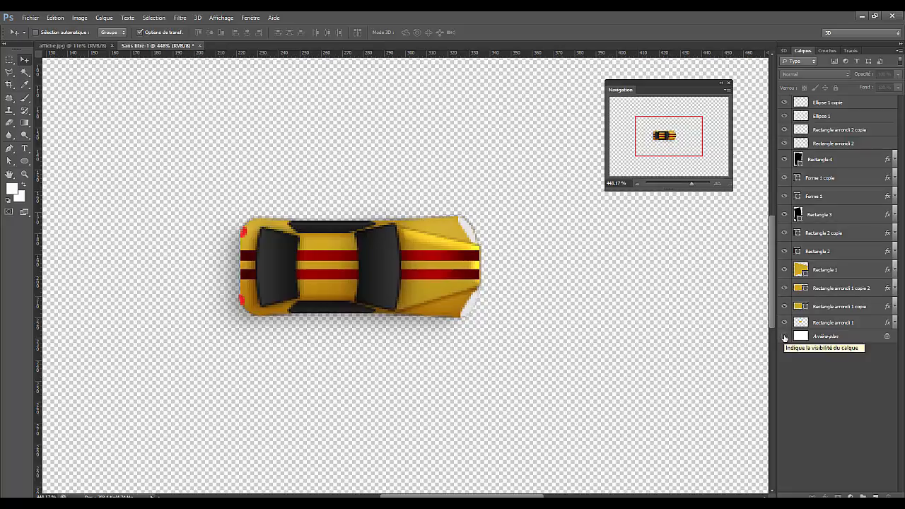
left_click(841, 323)
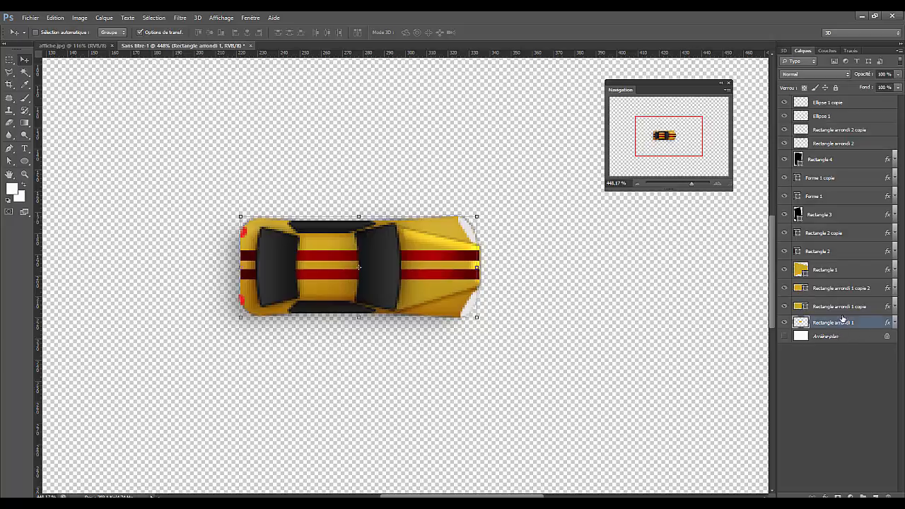
left_click(837, 103)
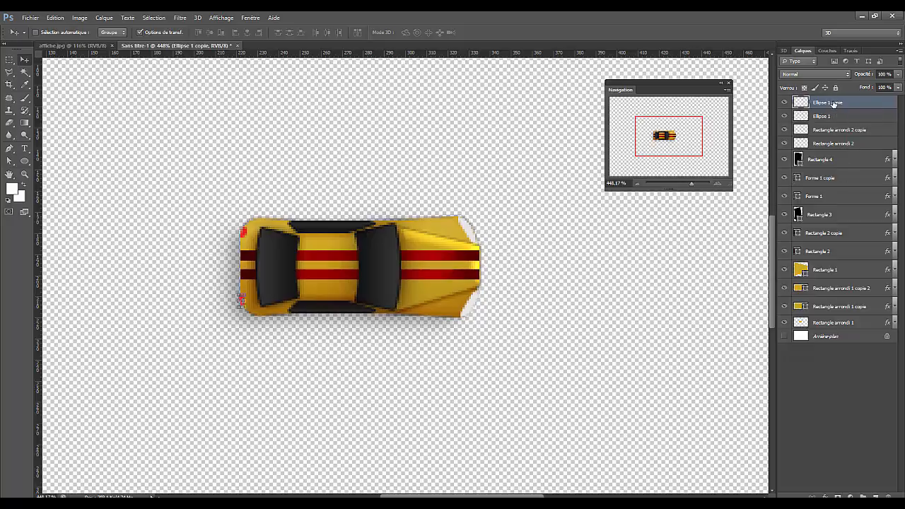
left_click(829, 324, "shift")
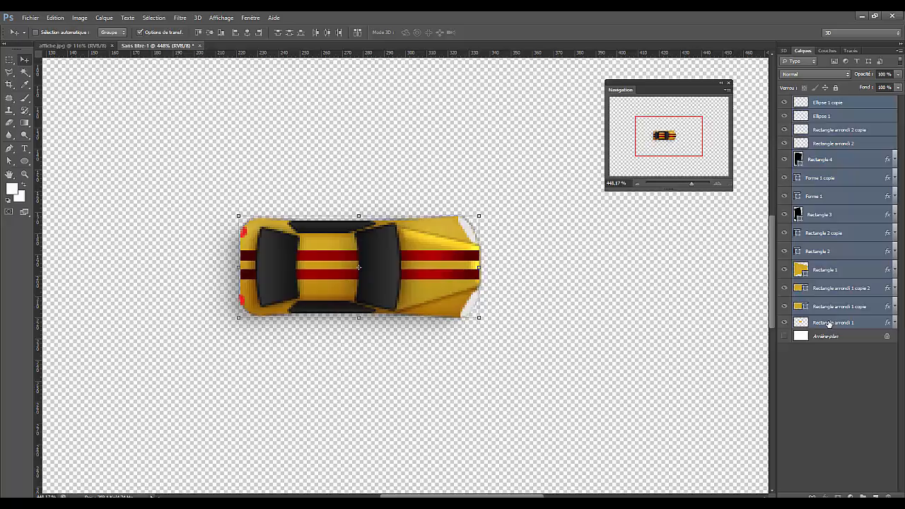
key("ctrl+alt+shift+e")
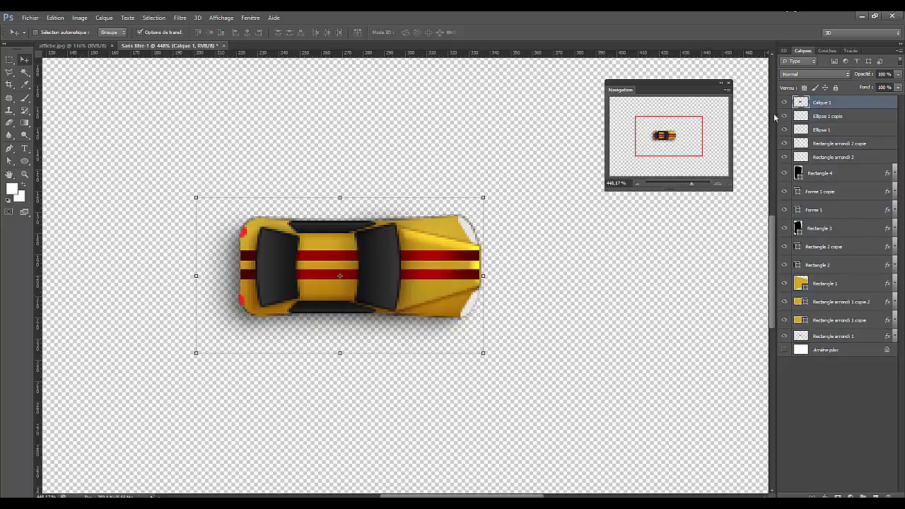
Hide the individual car layers beneath the merged car layer and select the merged layer
left_click_drag(782, 117, 784, 334)
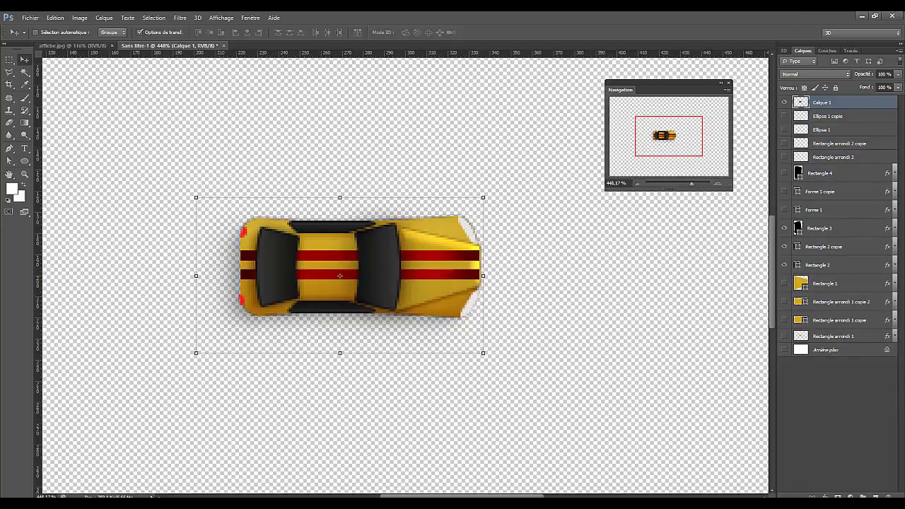
left_click(841, 403)
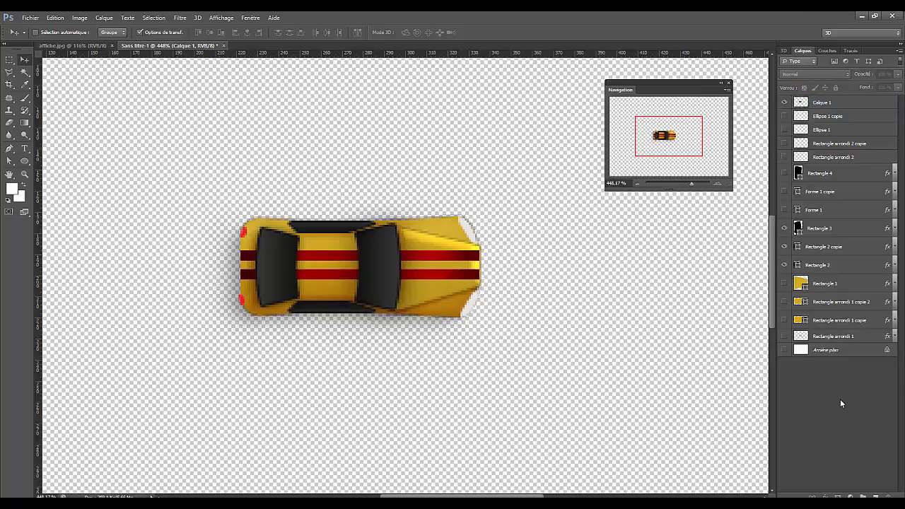
left_click(831, 104)
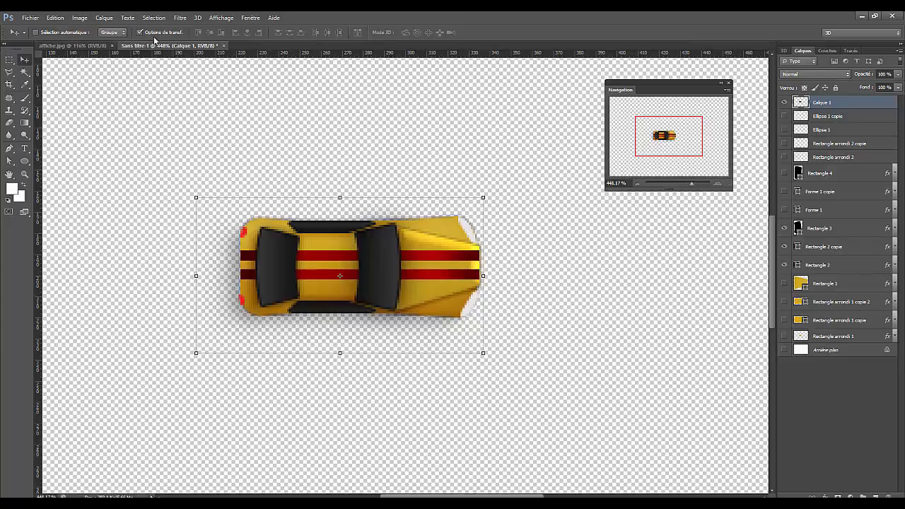
Switch to the affiche.jpg document to examine the finished poster with the car and its headlight beams
left_click(72, 46)
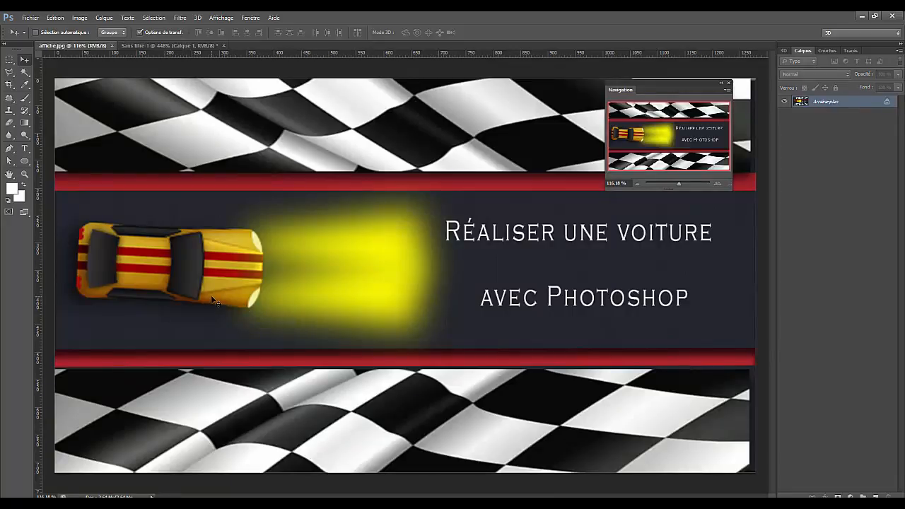